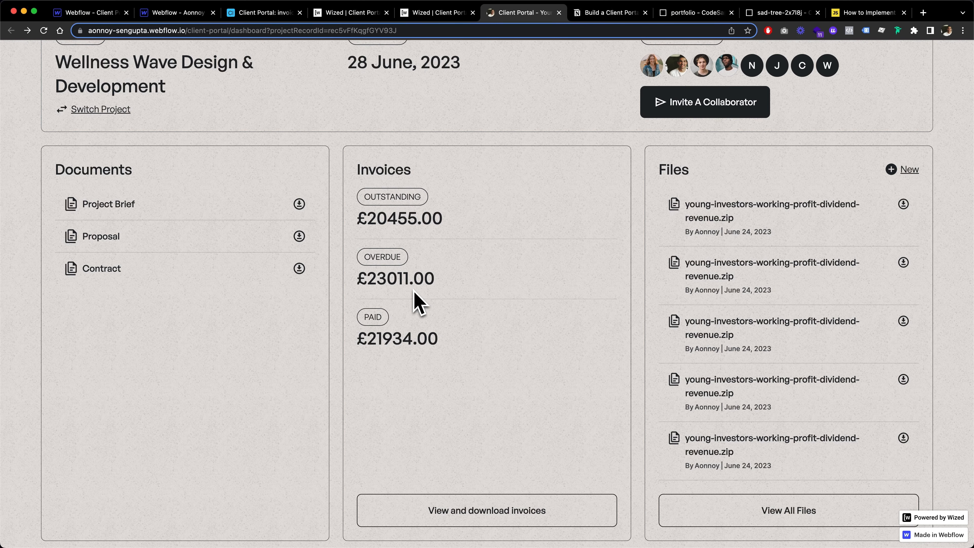
# Examine the outstanding, overdue and paid totals in the dashboard's Invoices section.
pyautogui.scroll(-1, 403, 261)
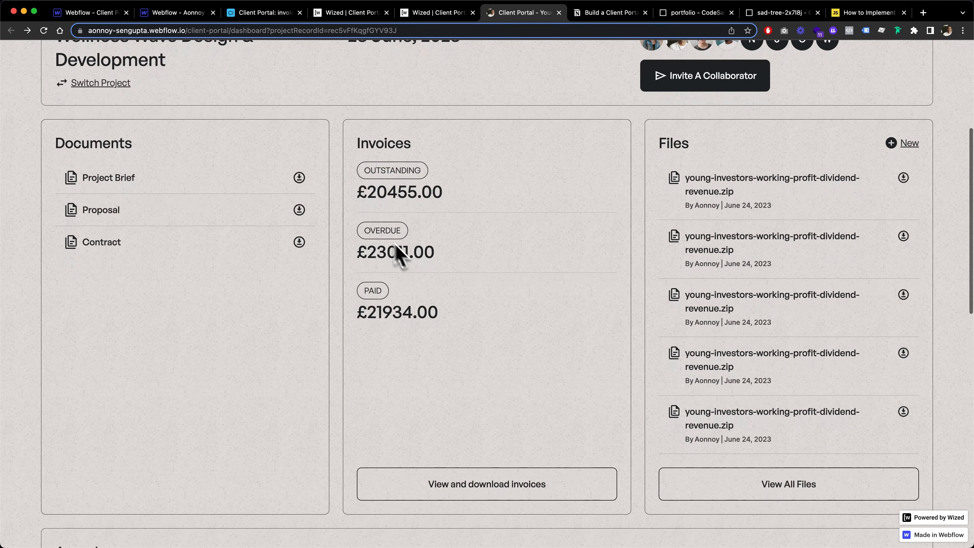
pyautogui.scroll(-1, 184, 258)
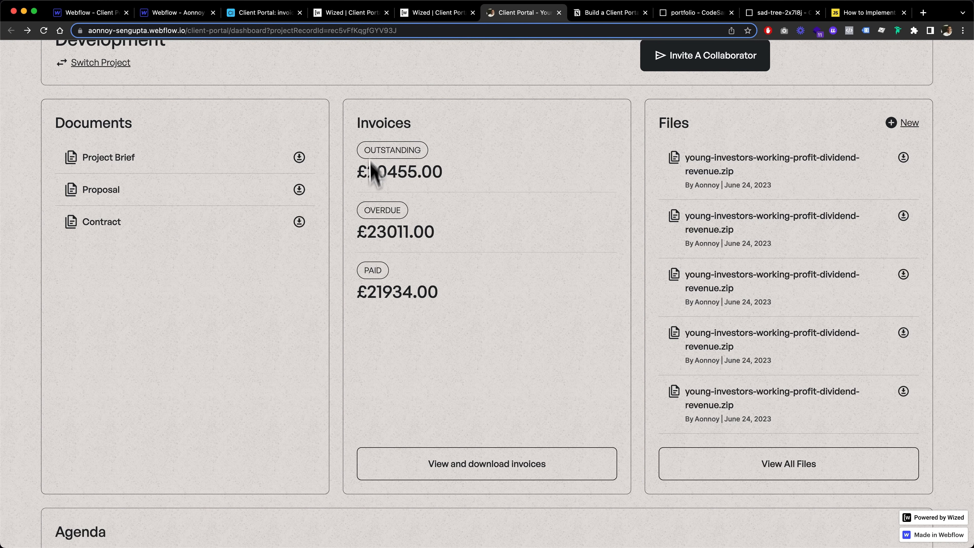
pyautogui.moveTo(356, 171); pyautogui.dragTo(463, 172)
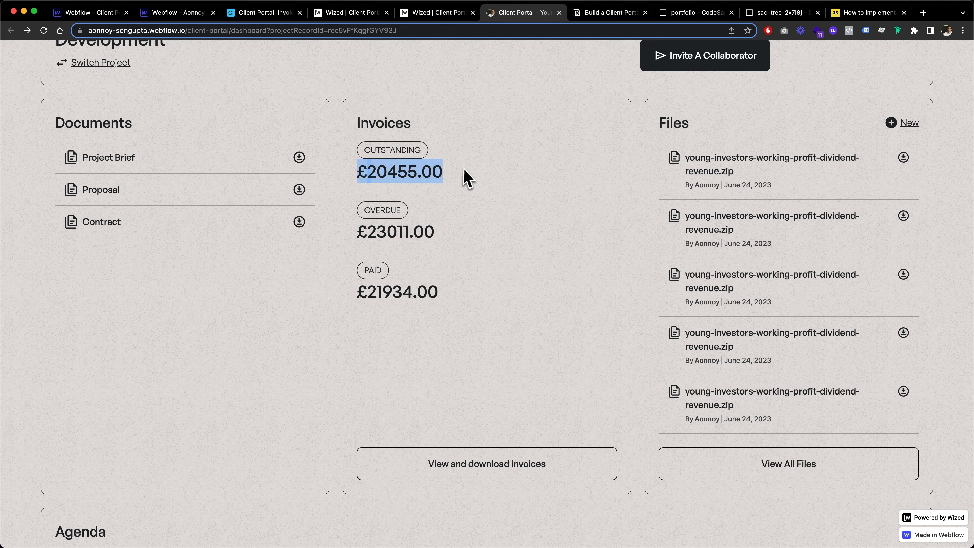
pyautogui.moveTo(359, 238); pyautogui.dragTo(444, 237)
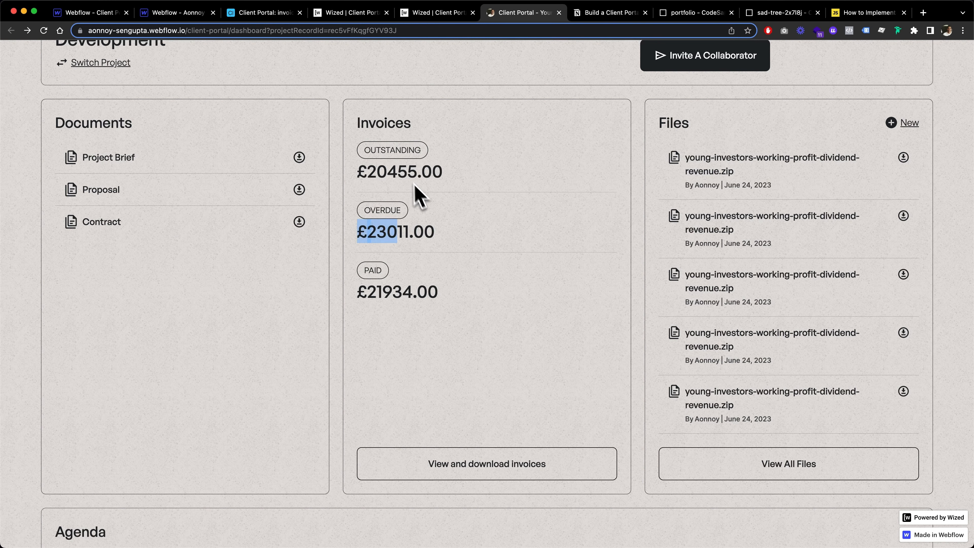
pyautogui.click(433, 236)
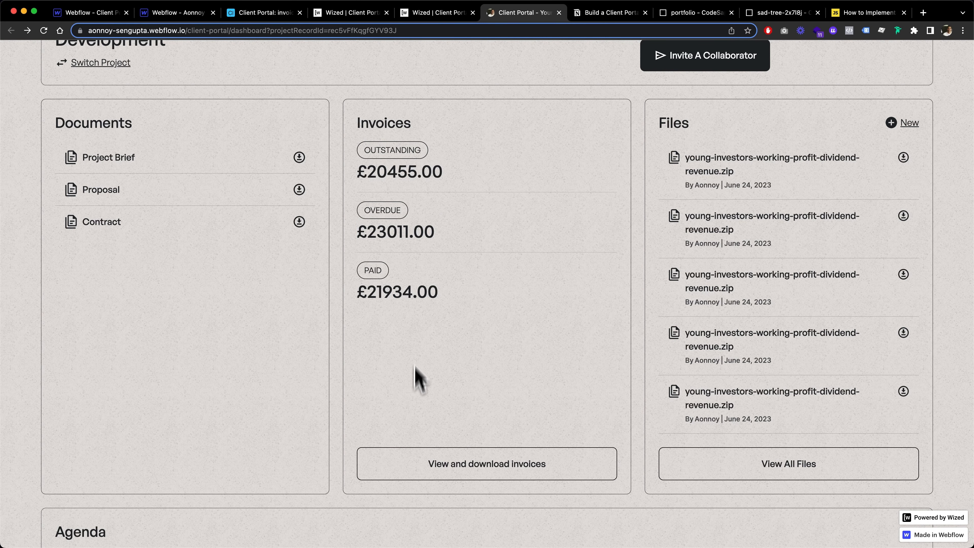
# Open the project's downloadable invoice list, look through the milestone invoices and close the list.
pyautogui.click(459, 478)
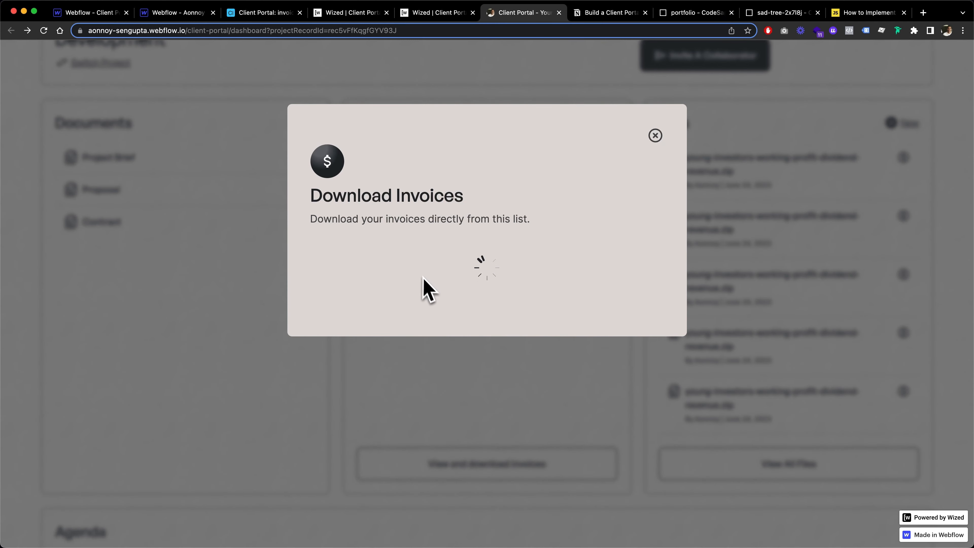
pyautogui.scroll(-7, 454, 299)
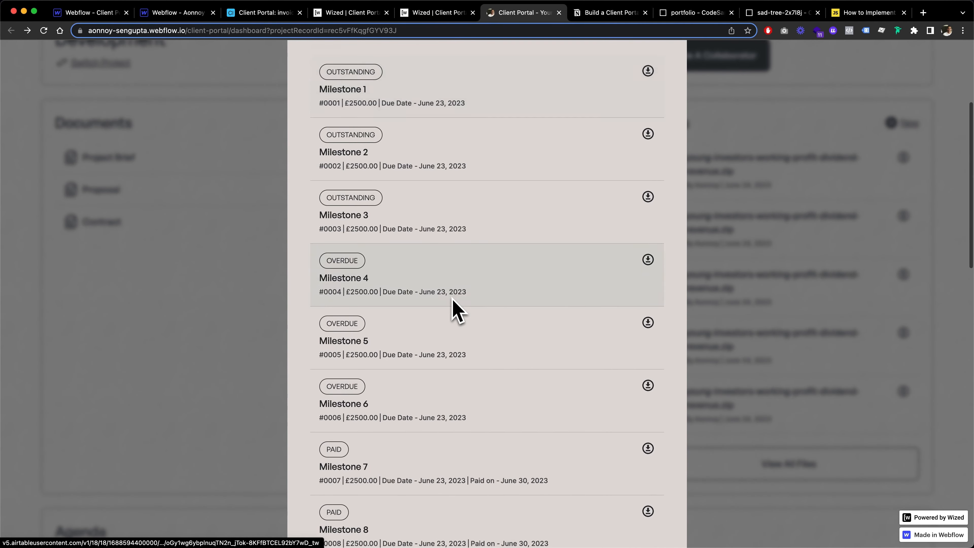
pyautogui.scroll(-10, 453, 298)
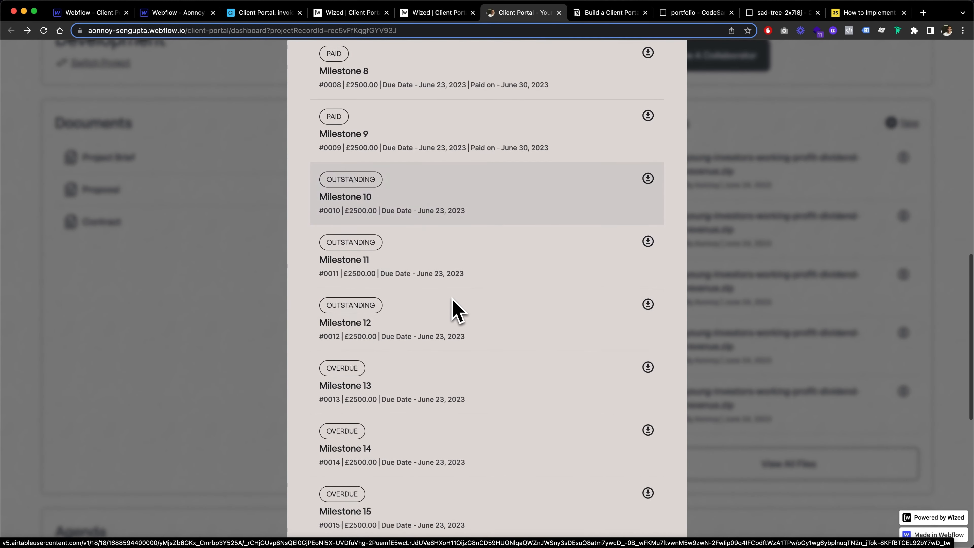
pyautogui.scroll(17, 452, 298)
pyautogui.click(656, 94)
# Switch the client portal's current project to Dreamland Adventure Webflow Design & Development.
pyautogui.scroll(4, 457, 152)
pyautogui.click(101, 233)
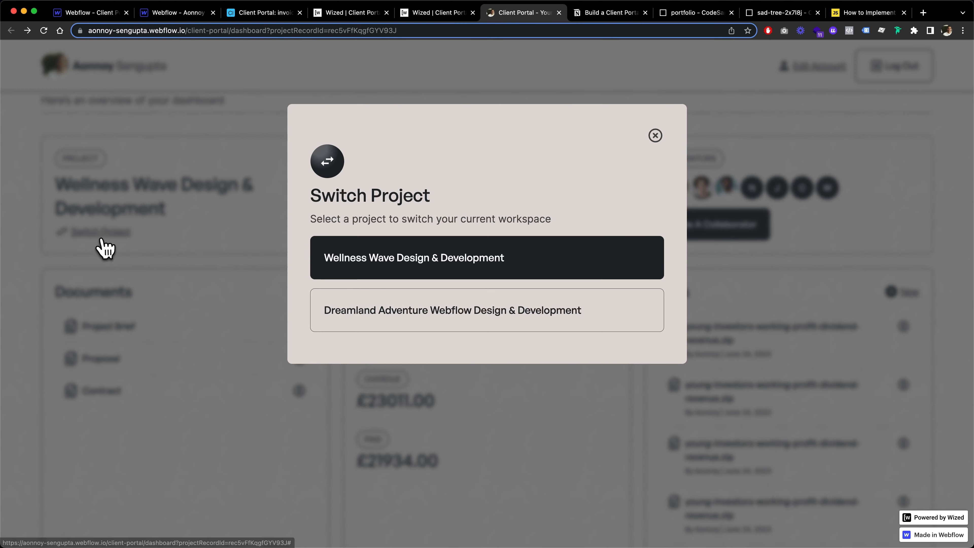
pyautogui.click(381, 327)
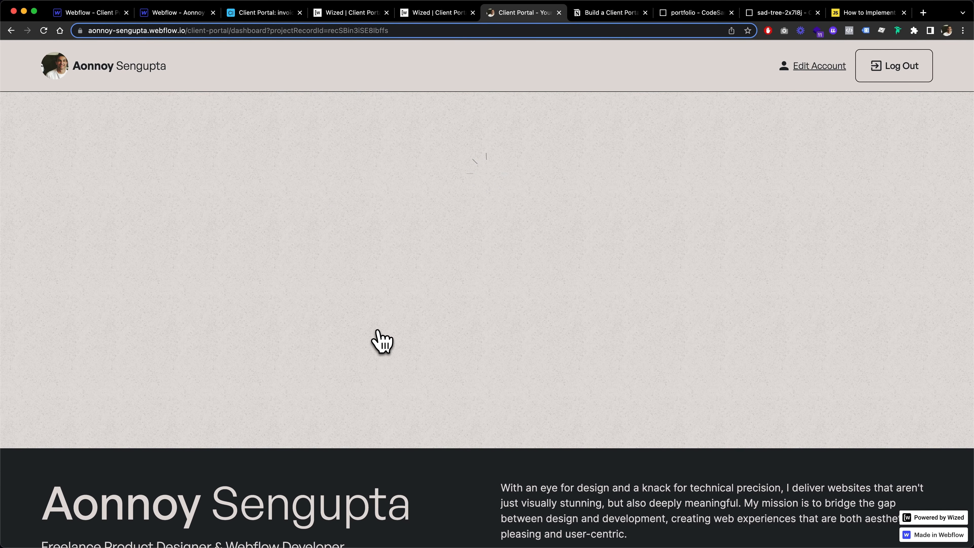
# Look at the project's invoice download dialog and the dialog for uploading a new file, closing each one.
pyautogui.click(487, 412)
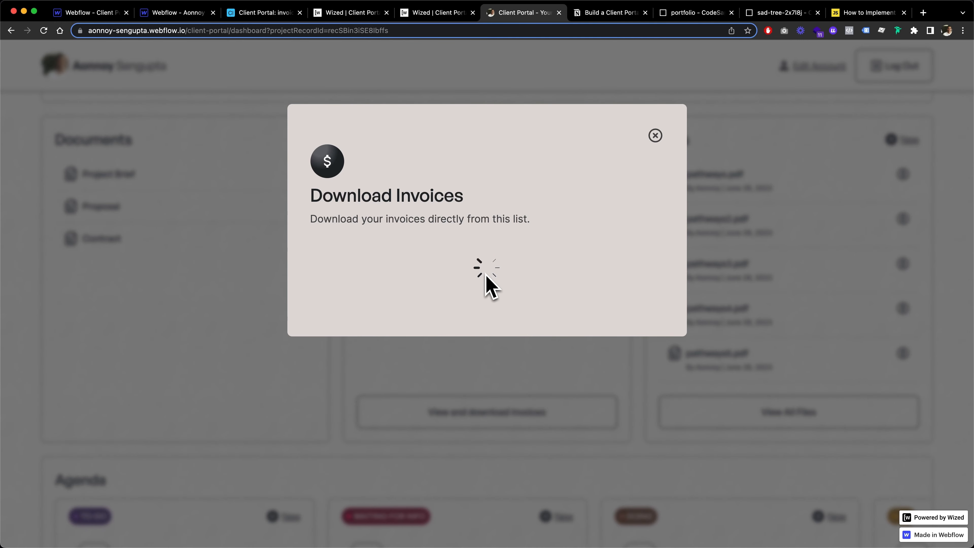
pyautogui.click(656, 135)
pyautogui.scroll(2, 672, 261)
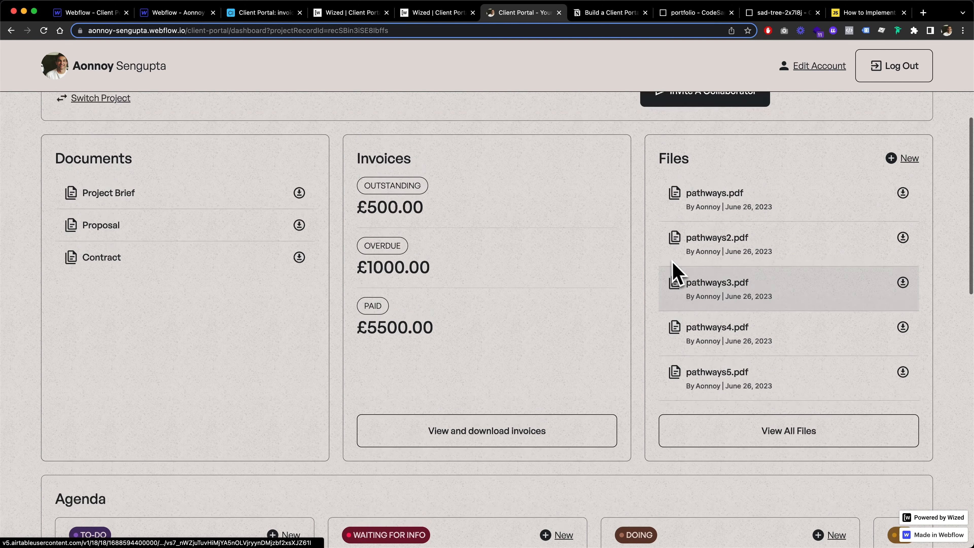
pyautogui.scroll(1, 672, 261)
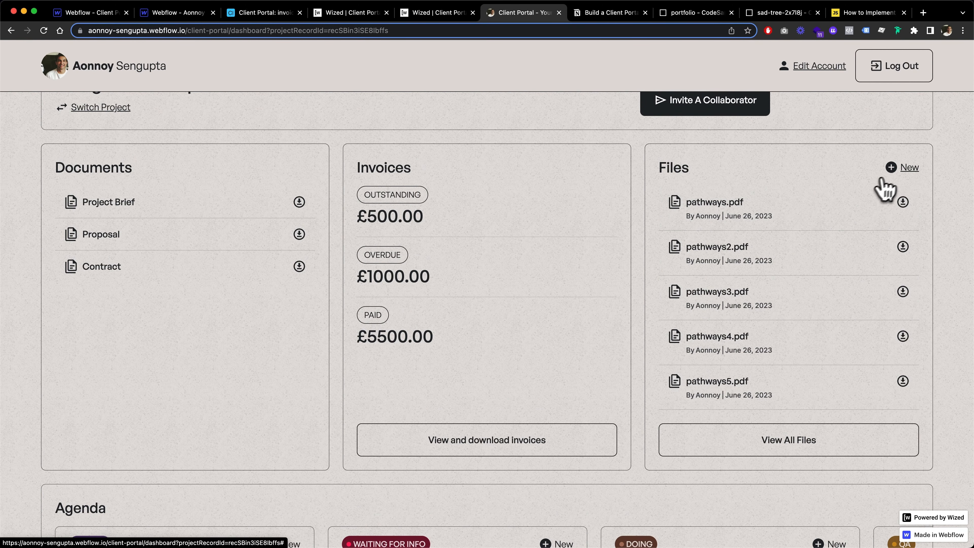
pyautogui.click(904, 169)
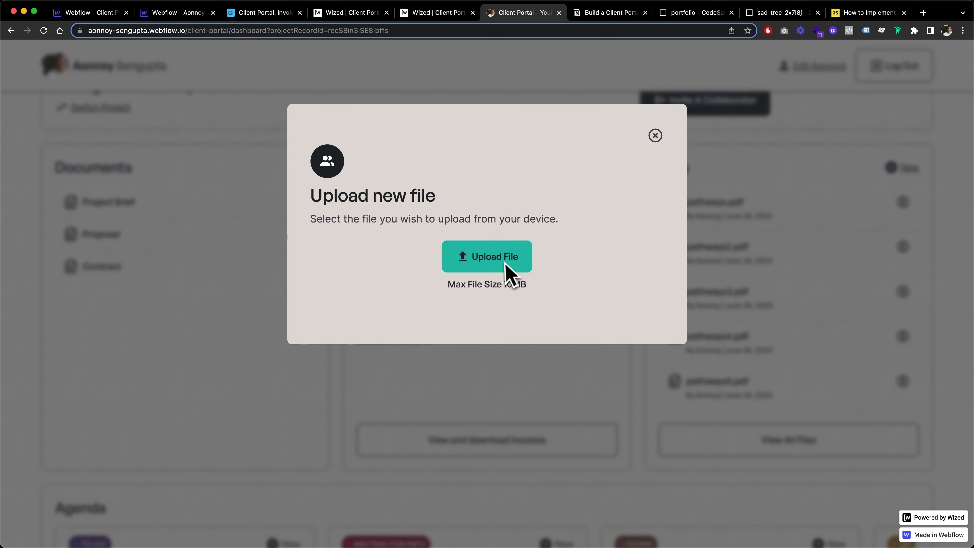
pyautogui.click(655, 136)
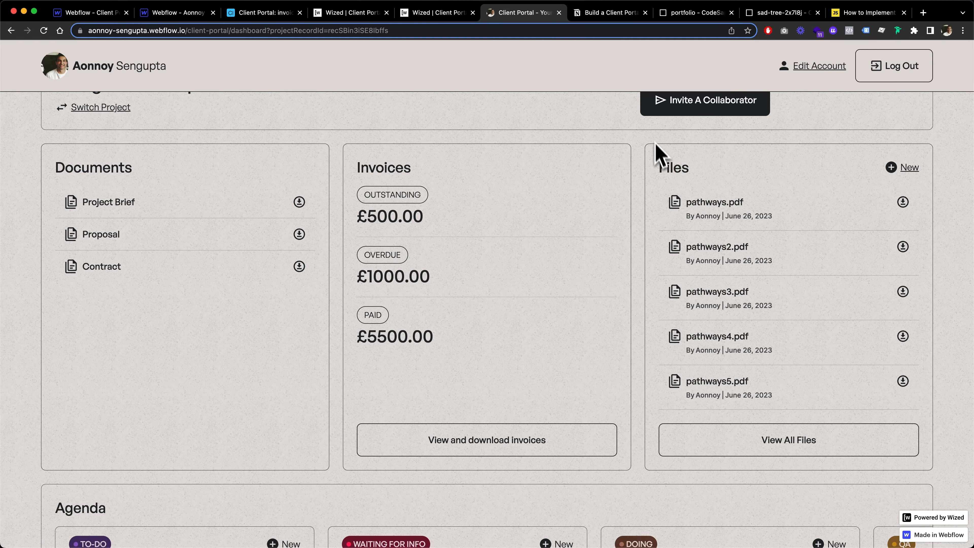
# Open the full list of project files, look through it to the last entry and close it.
pyautogui.click(766, 453)
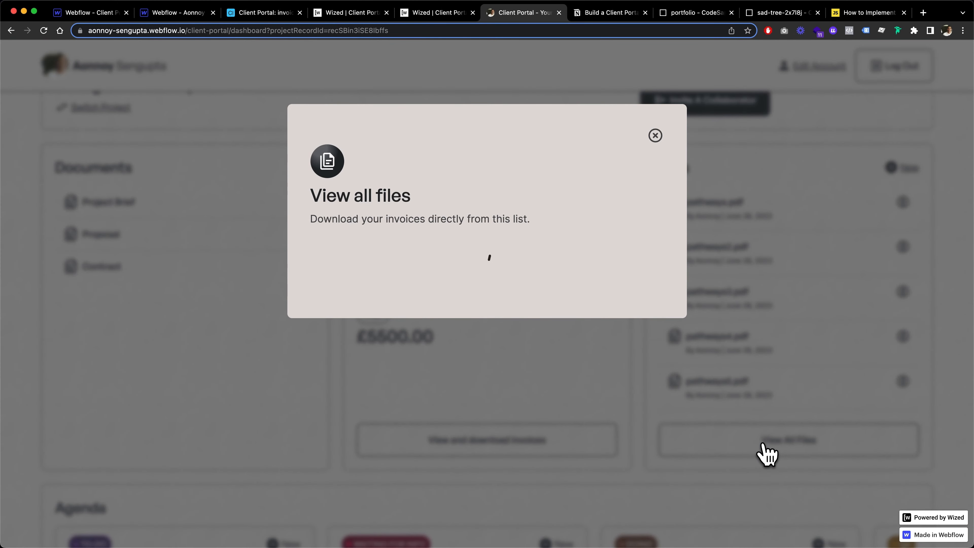
pyautogui.scroll(-15, 506, 264)
pyautogui.scroll(-6, 505, 264)
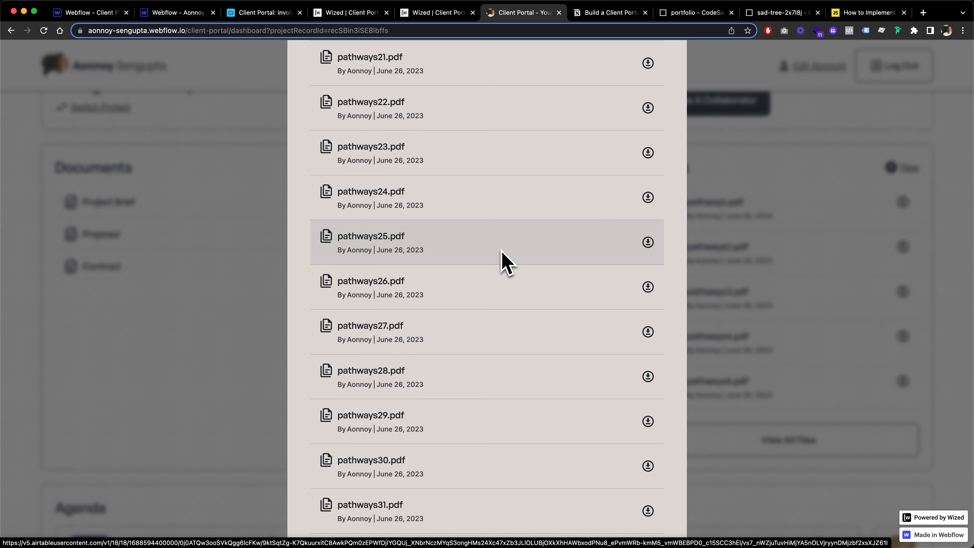
pyautogui.scroll(5, 506, 264)
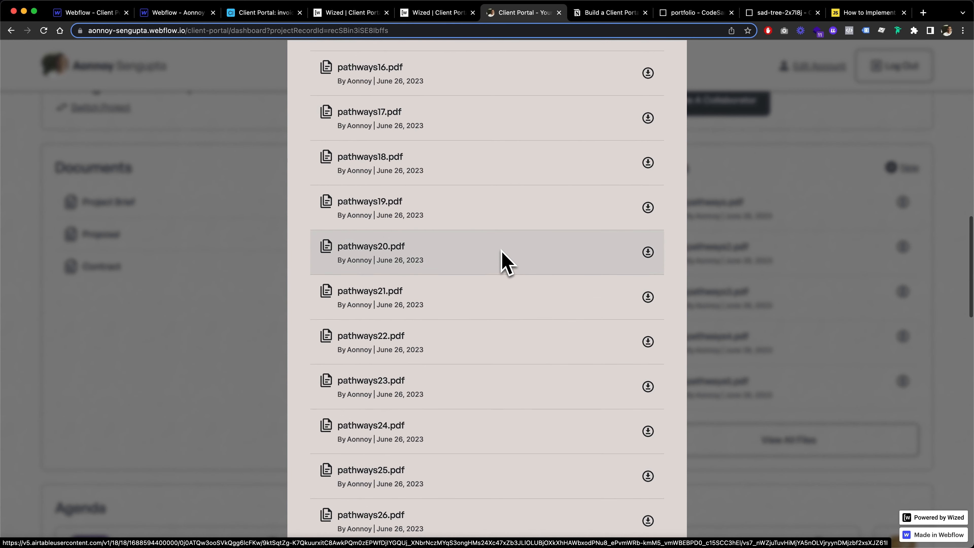
pyautogui.scroll(-3, 506, 264)
pyautogui.scroll(-10, 506, 264)
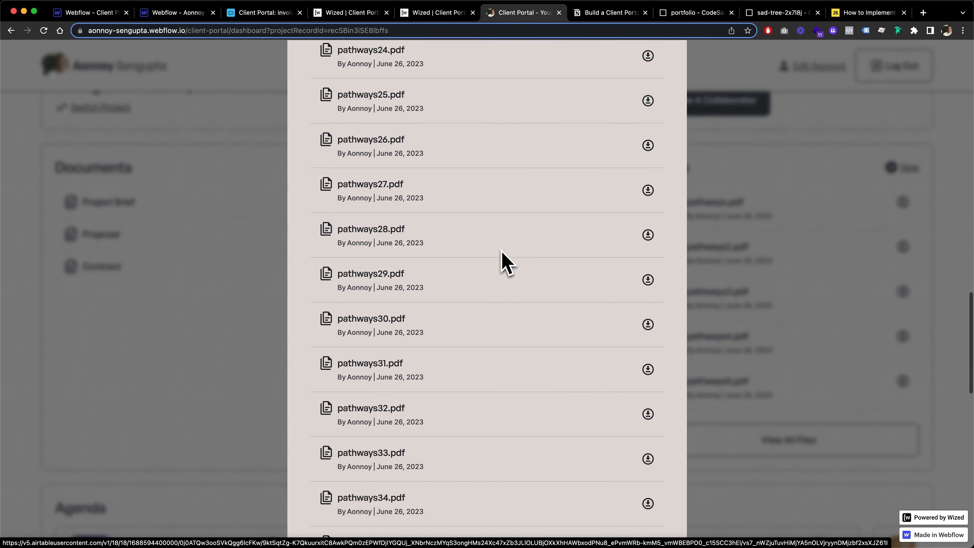
pyautogui.scroll(-1, 506, 264)
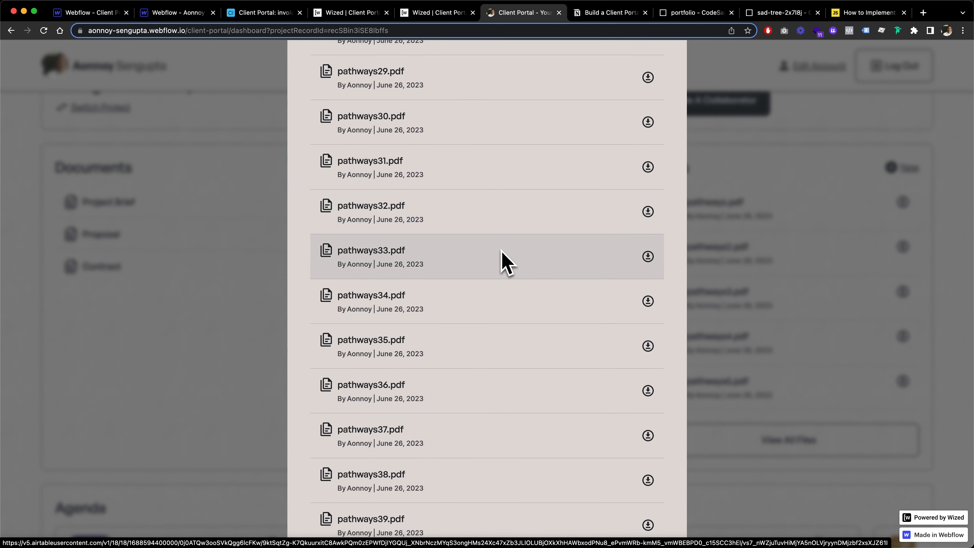
pyautogui.scroll(-8, 505, 264)
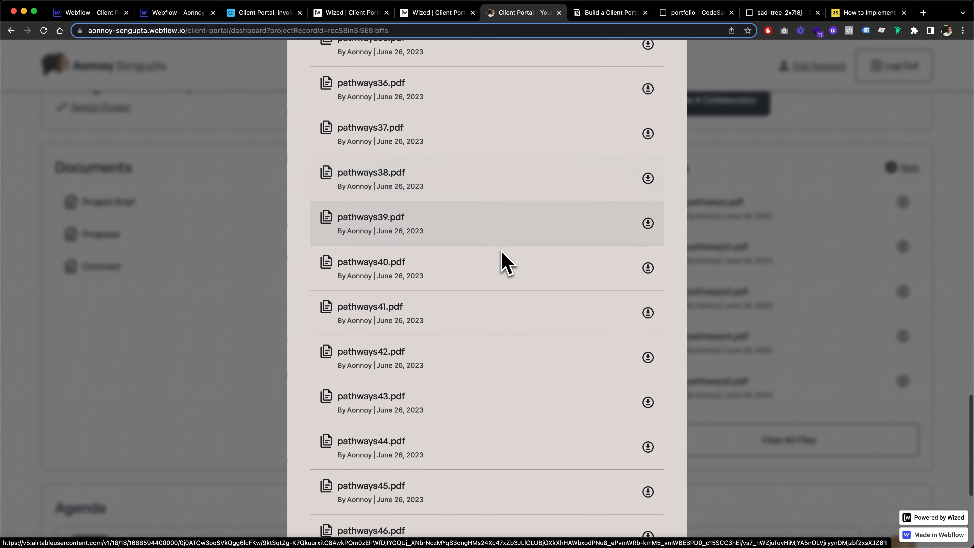
pyautogui.scroll(-5, 505, 264)
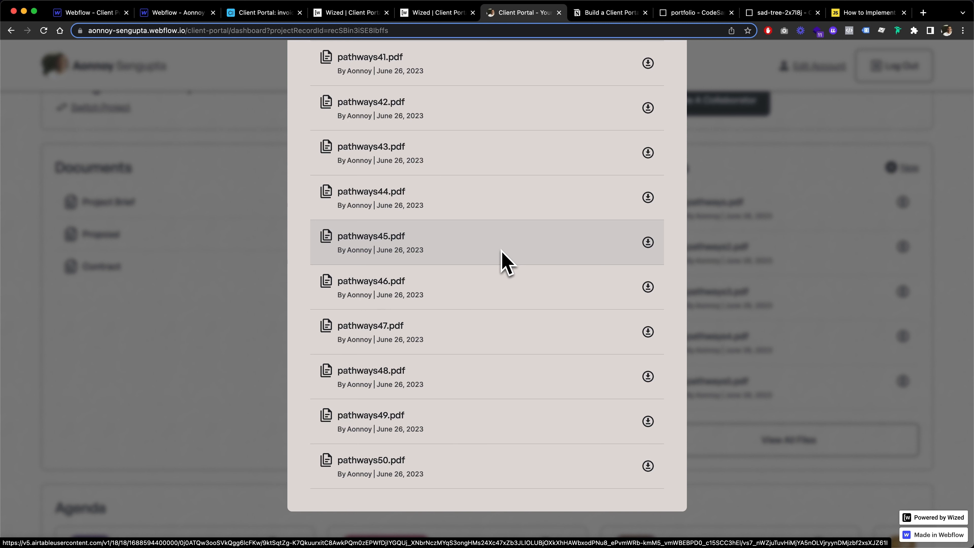
pyautogui.scroll(20, 507, 263)
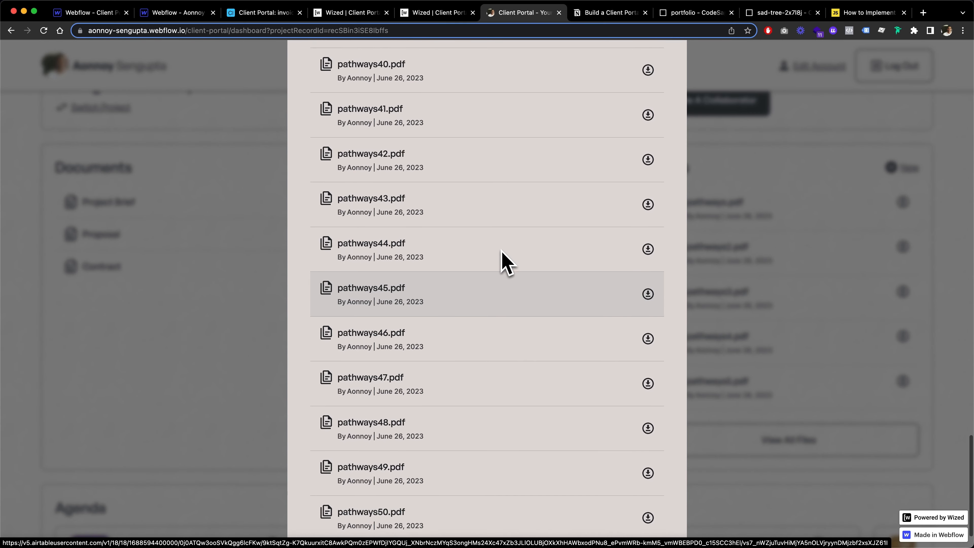
pyautogui.scroll(8, 575, 173)
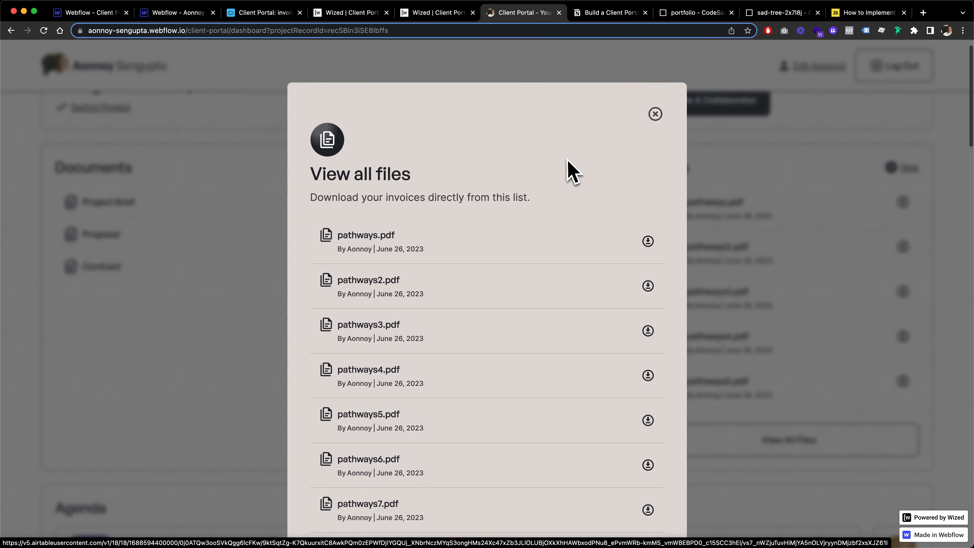
pyautogui.click(678, 132)
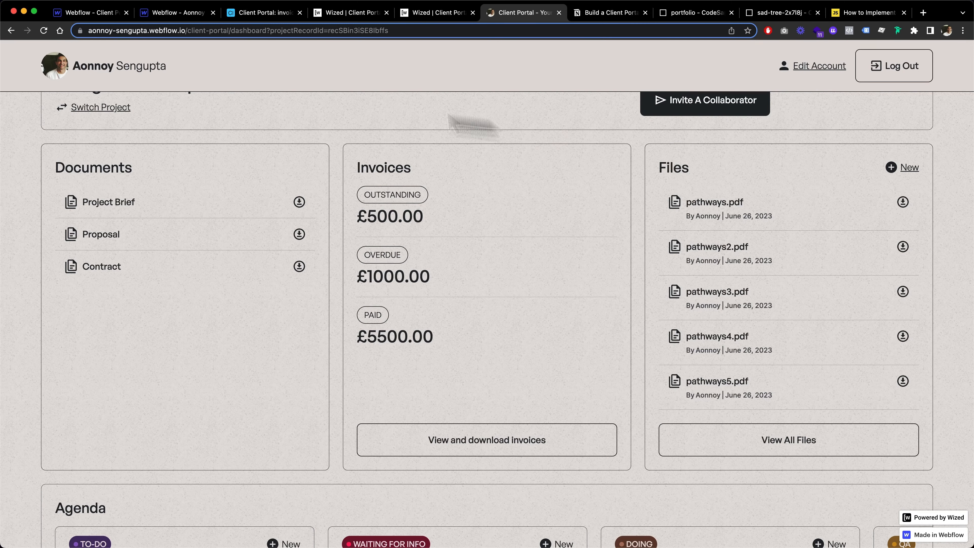
# Reload the dashboard, reopen the full list of project files and look through it to the end again.
pyautogui.click(43, 30)
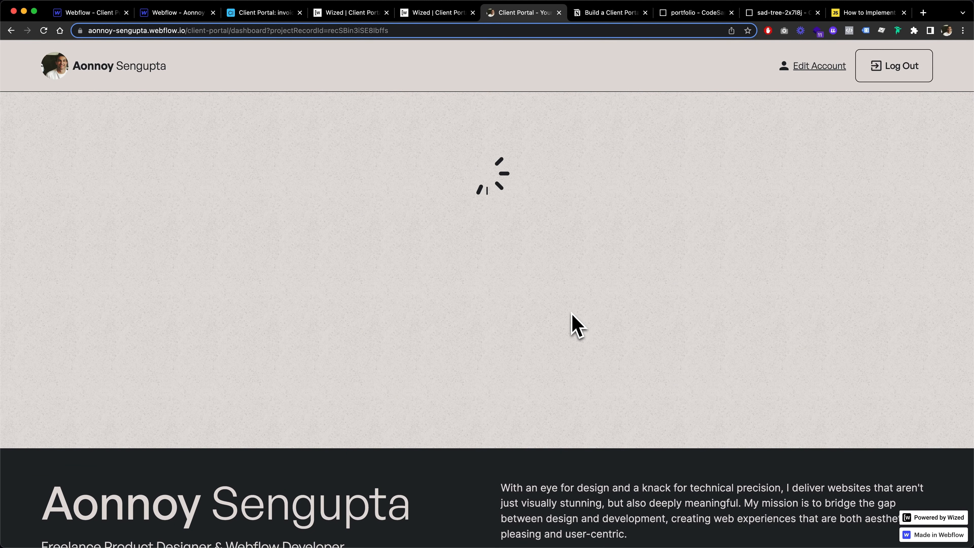
pyautogui.scroll(-5, 828, 343)
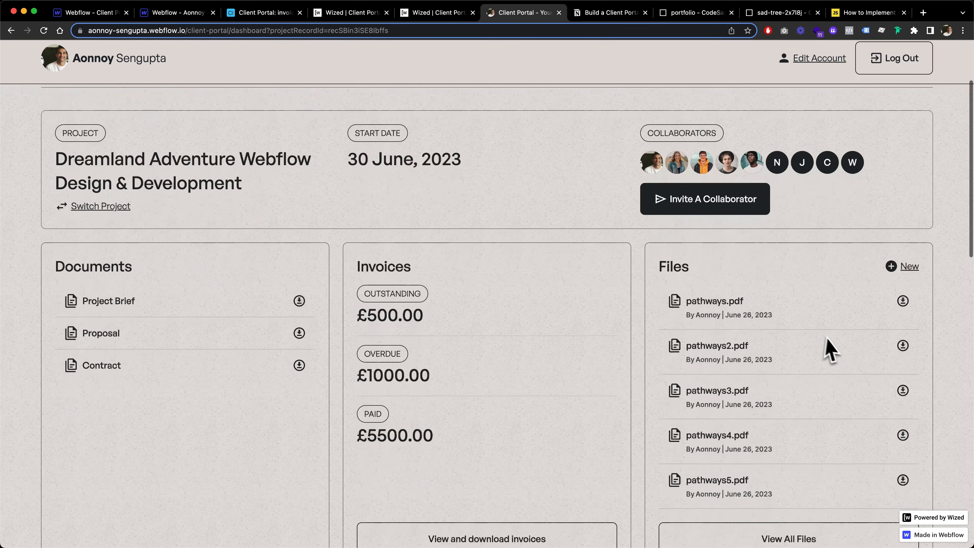
pyautogui.click(767, 435)
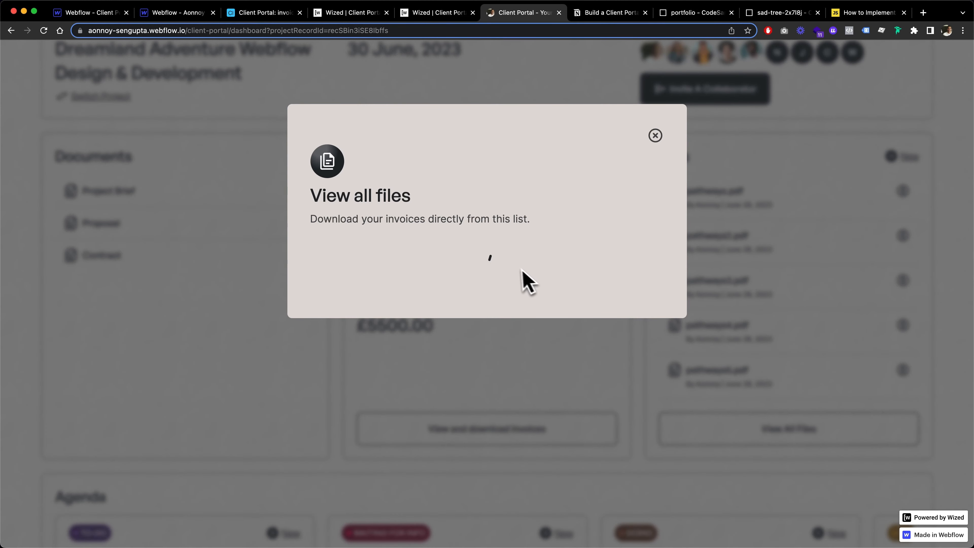
pyautogui.scroll(-7, 498, 288)
pyautogui.scroll(-15, 491, 303)
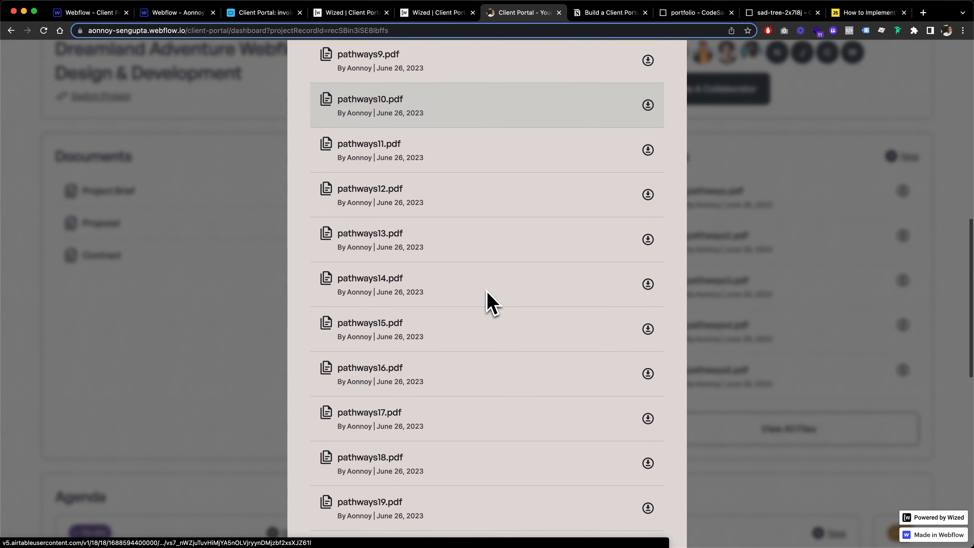
pyautogui.scroll(-1, 486, 290)
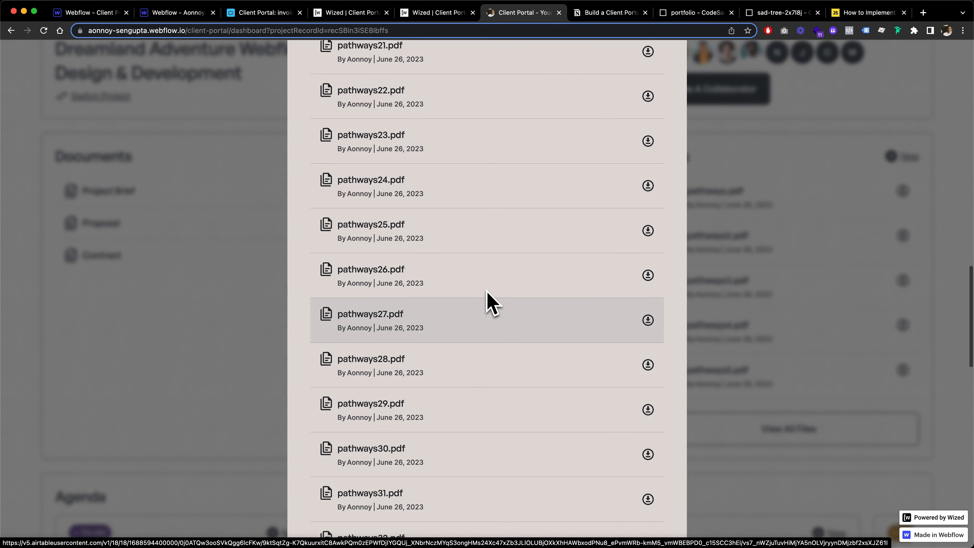
pyautogui.scroll(-16, 490, 303)
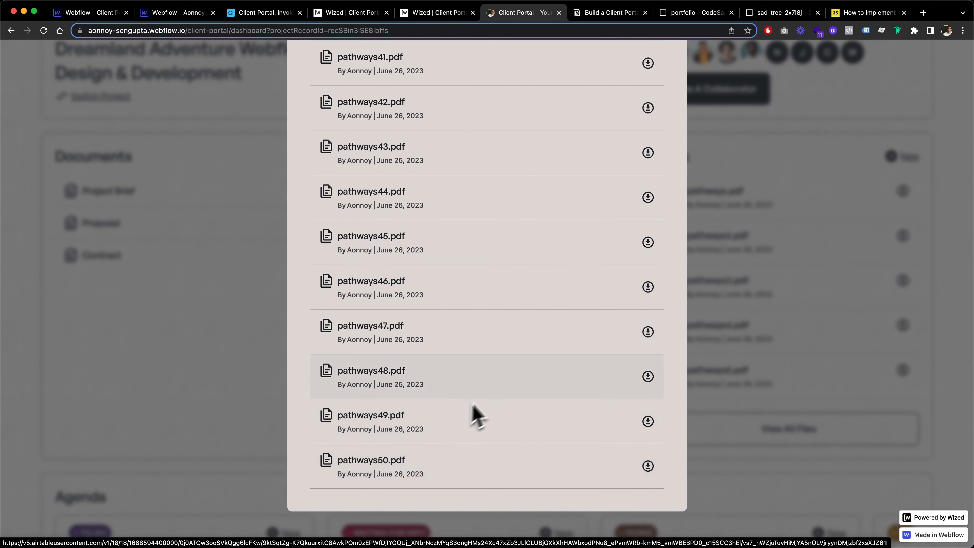
pyautogui.scroll(20, 491, 391)
# Switch to the Wized configurator and open the Load Invoices request to examine its table, filter and sorting settings.
pyautogui.click(351, 12)
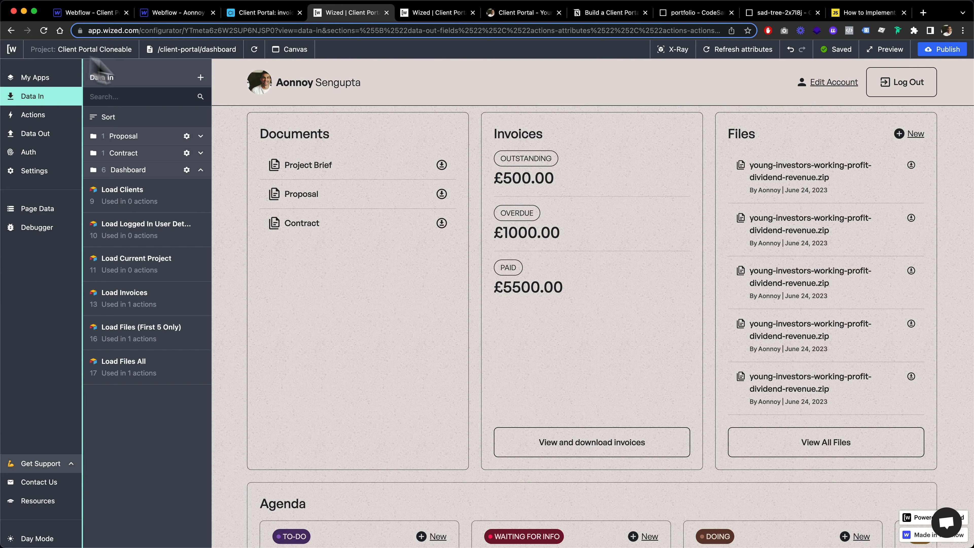
pyautogui.scroll(1, 418, 196)
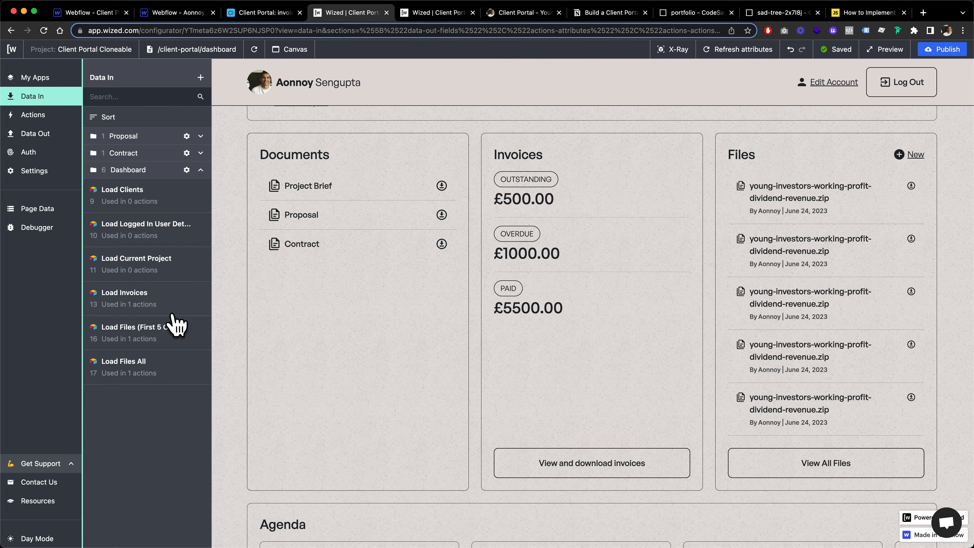
pyautogui.click(179, 304)
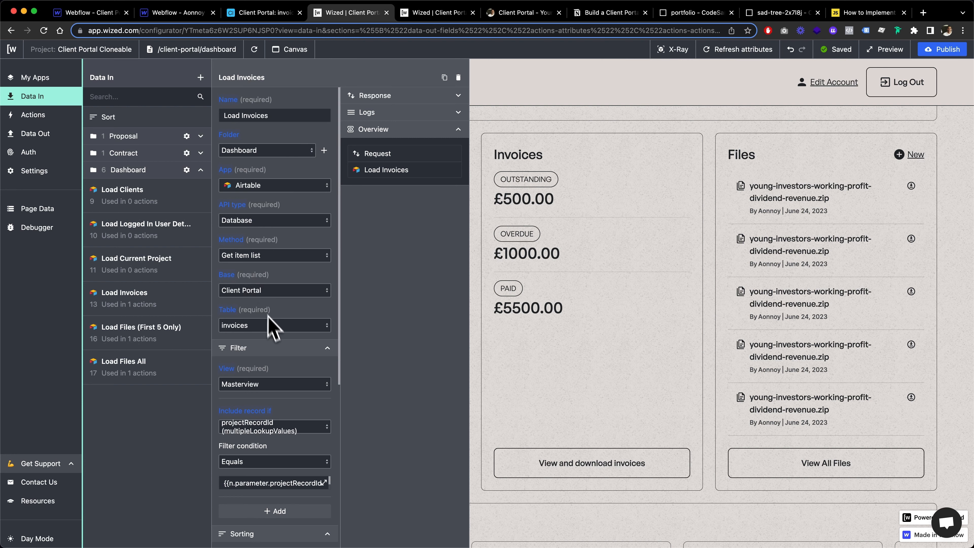
pyautogui.scroll(-3, 261, 338)
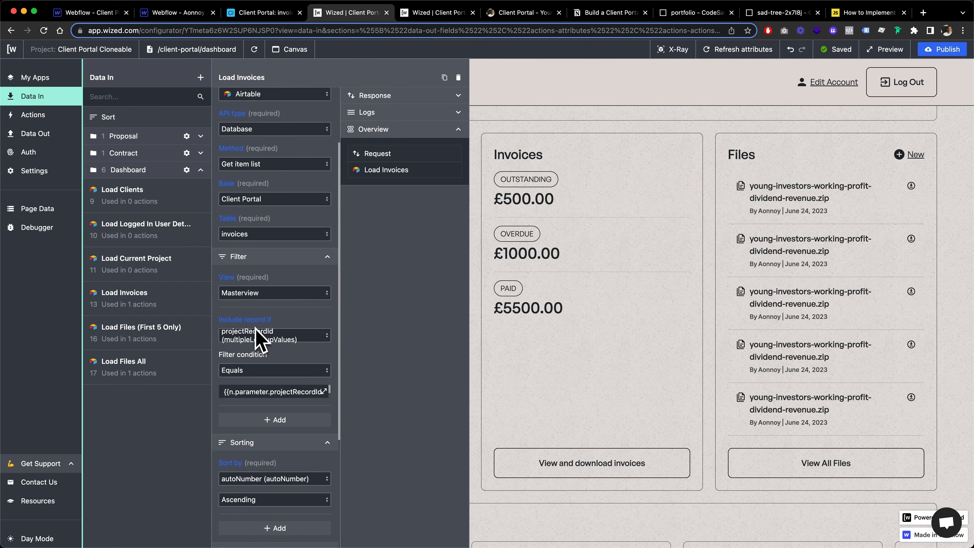
# Open the projectRecordId filter value of the Load Invoices request in the expression editor, inspect it and close the editor.
pyautogui.scroll(-1, 256, 337)
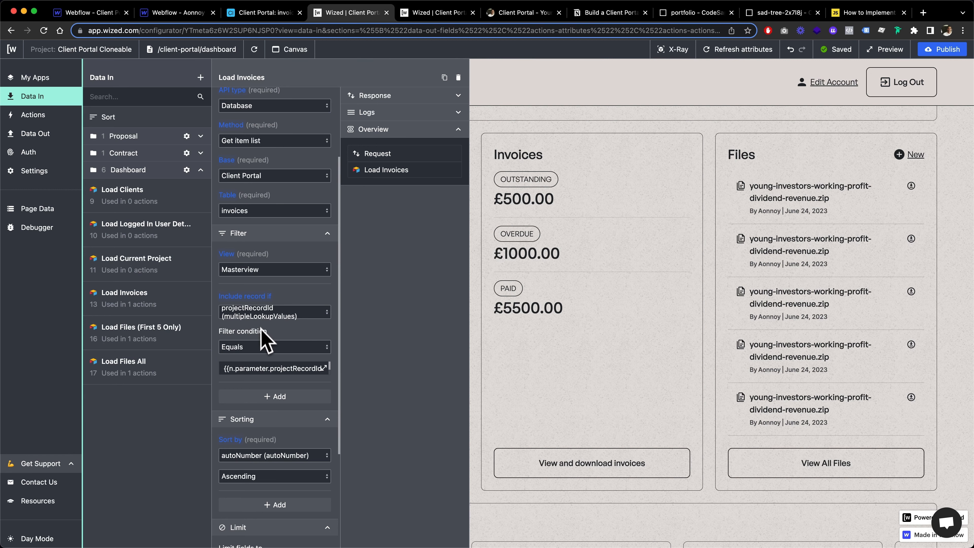
pyautogui.click(322, 368)
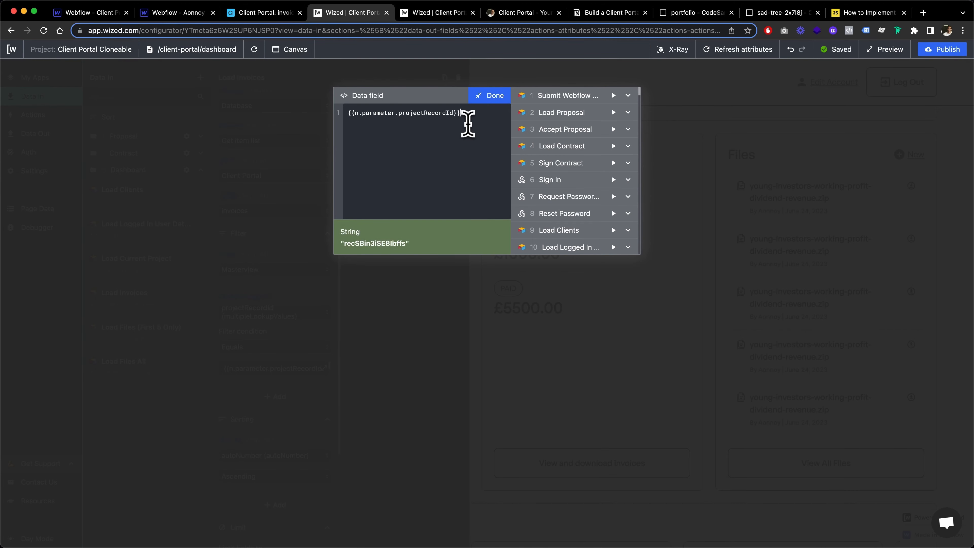
pyautogui.click(486, 97)
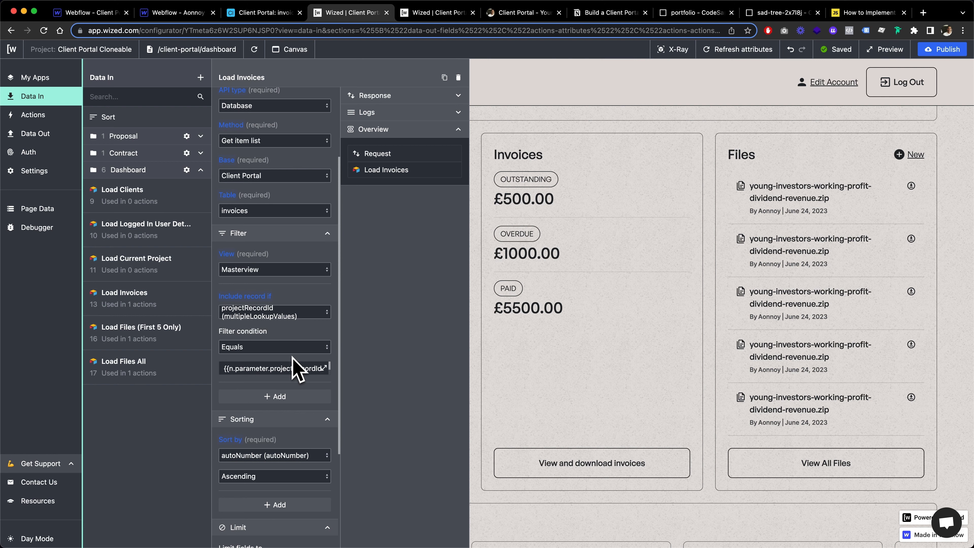
# Look through the sorting, limit, trigger and after-request settings of the Load Invoices request.
pyautogui.scroll(-1, 295, 368)
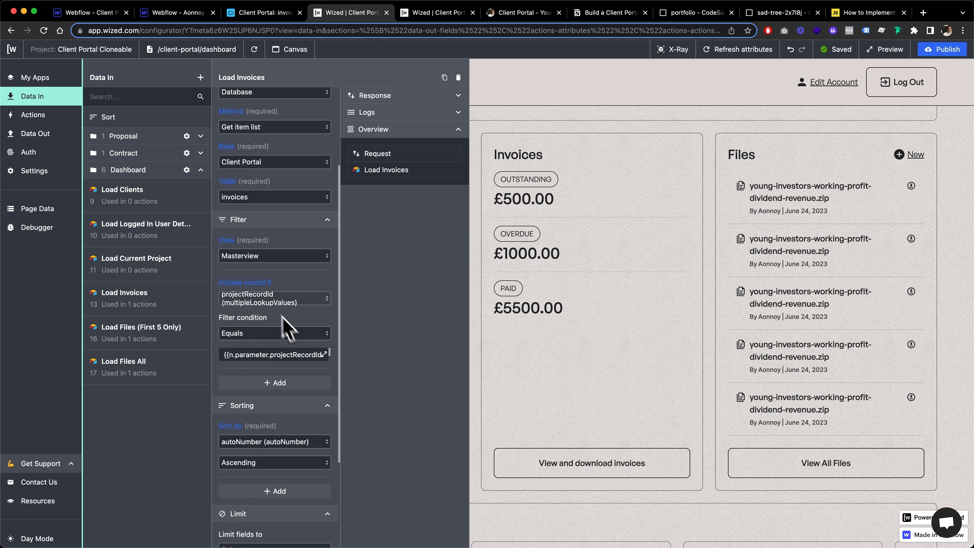
pyautogui.scroll(-5, 276, 353)
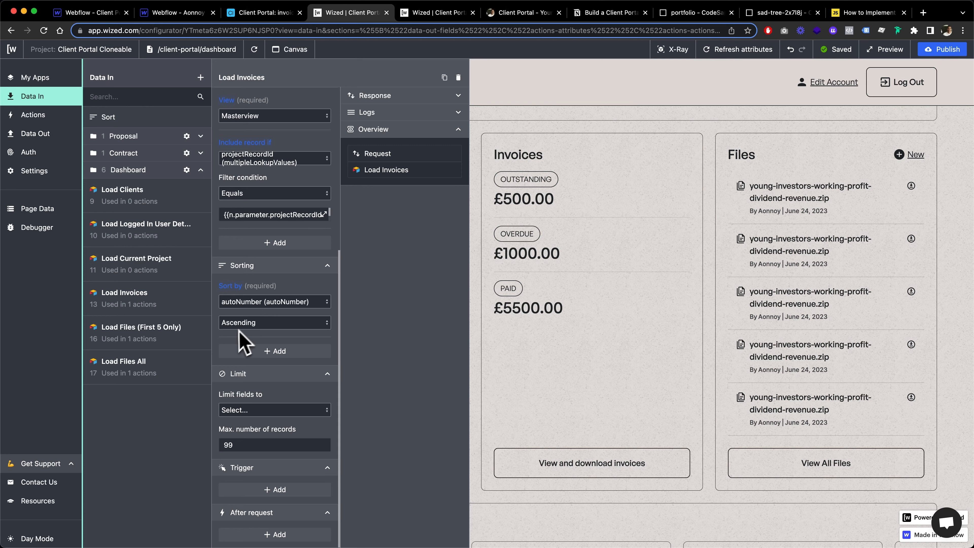
pyautogui.scroll(-2, 270, 336)
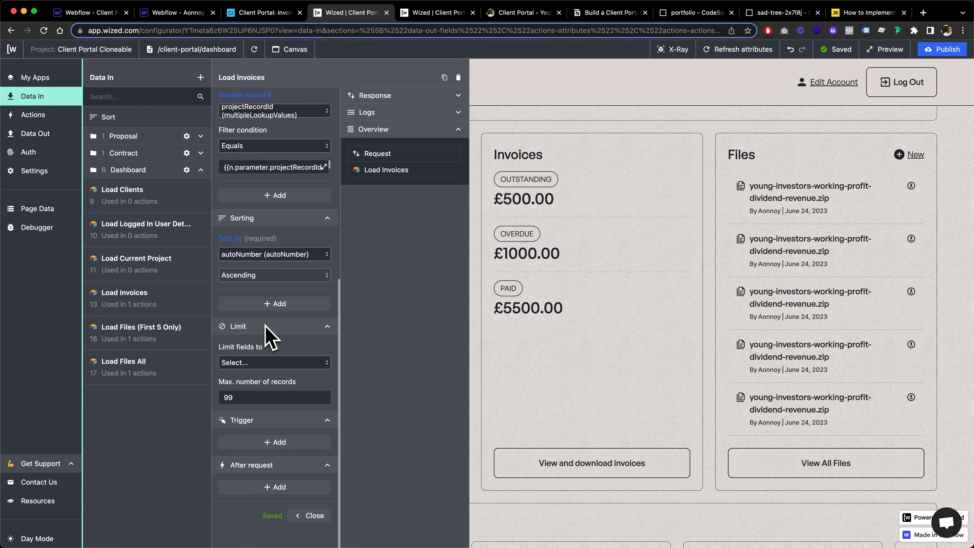
pyautogui.scroll(6, 296, 392)
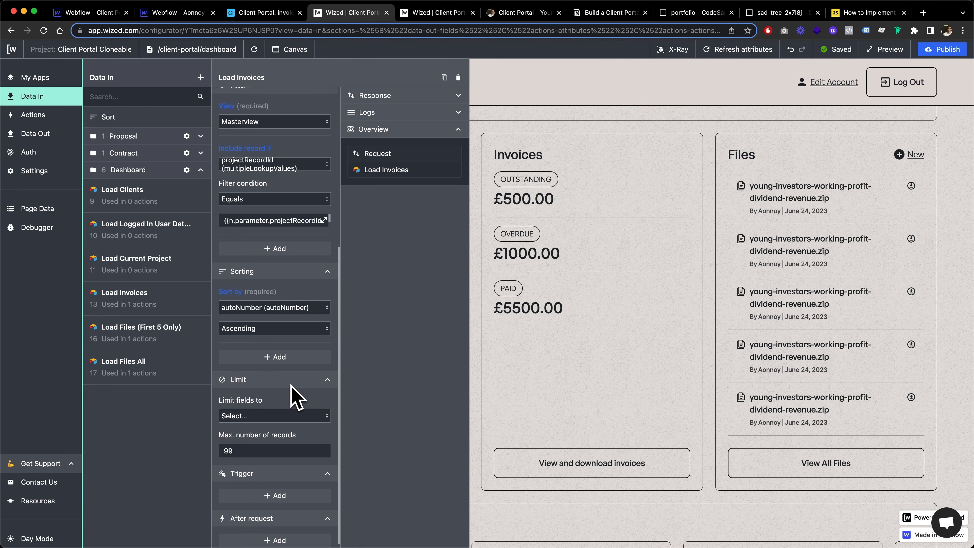
pyautogui.scroll(7, 295, 393)
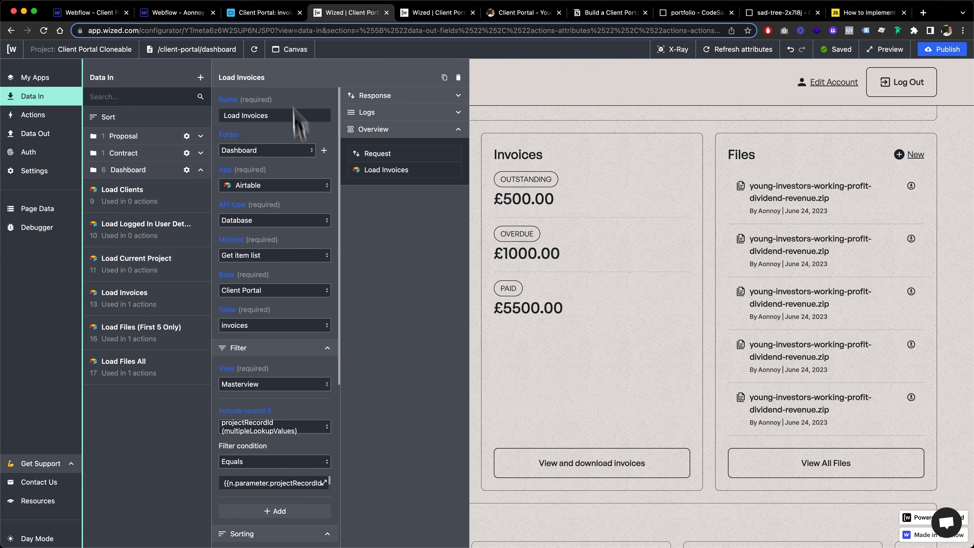
# Switch to the Airtable invoices table and examine its invoiceName, recordId, autoNumber and project columns.
pyautogui.click(265, 13)
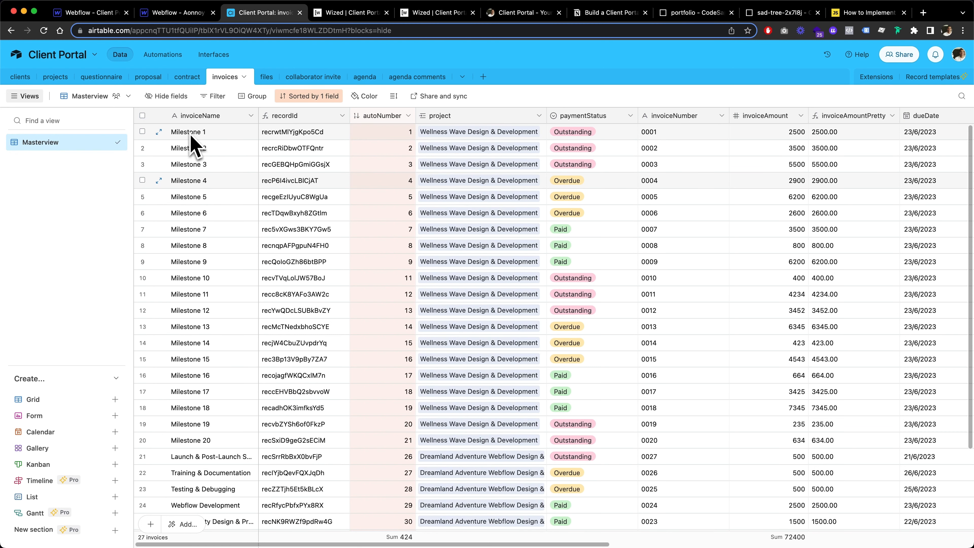
pyautogui.hscroll(2, 304, 131)
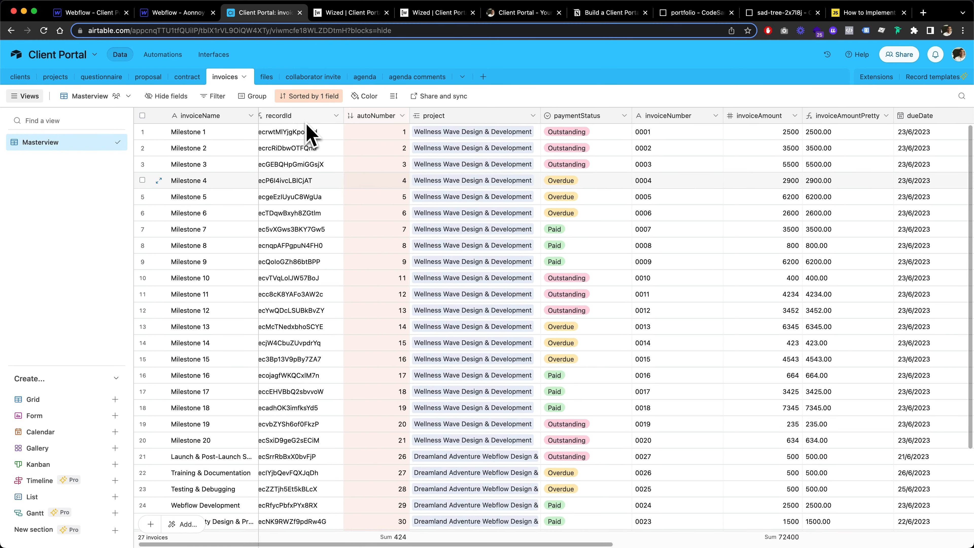
pyautogui.hscroll(-2, 306, 132)
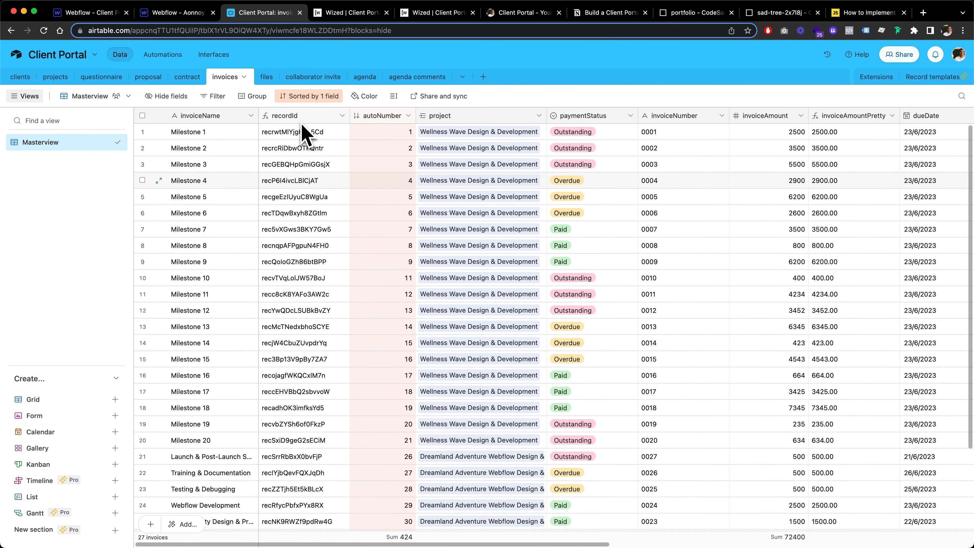
pyautogui.hscroll(3, 302, 131)
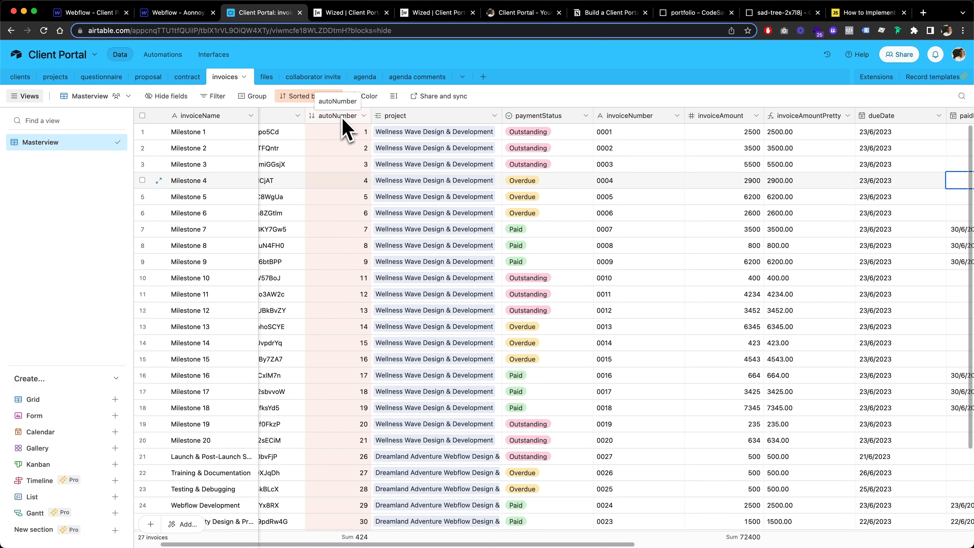
pyautogui.hscroll(1, 353, 149)
pyautogui.hscroll(-1, 353, 149)
pyautogui.hscroll(1, 353, 149)
pyautogui.hscroll(2, 353, 148)
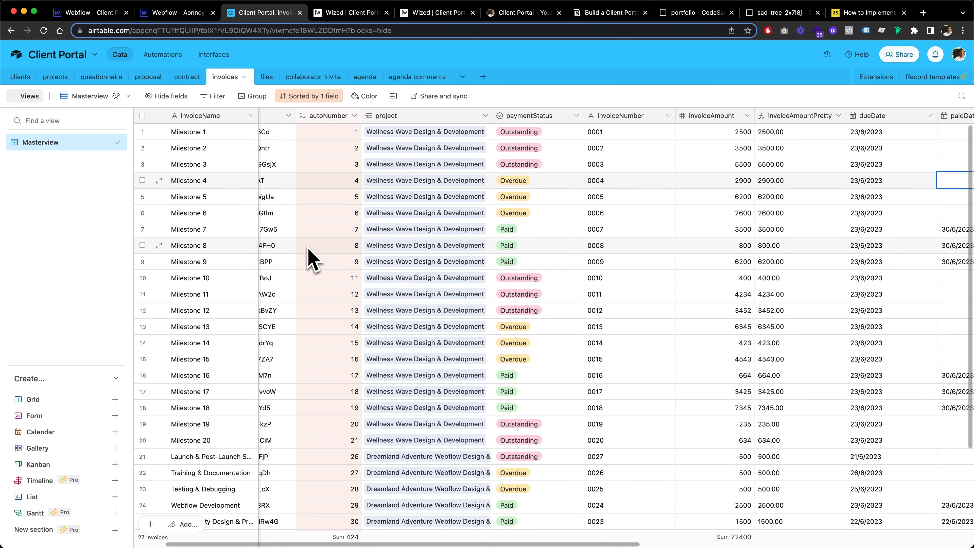
pyautogui.hscroll(3, 308, 247)
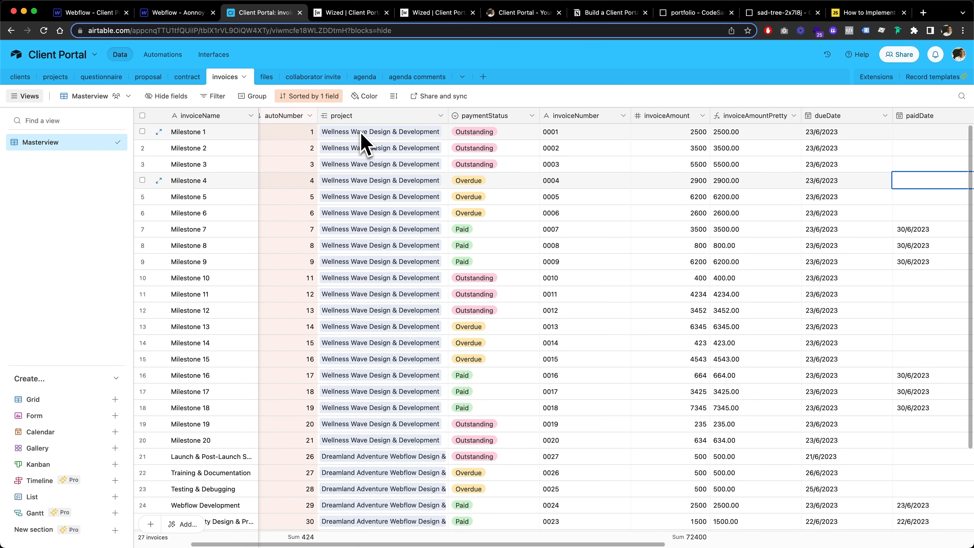
pyautogui.hscroll(5, 363, 142)
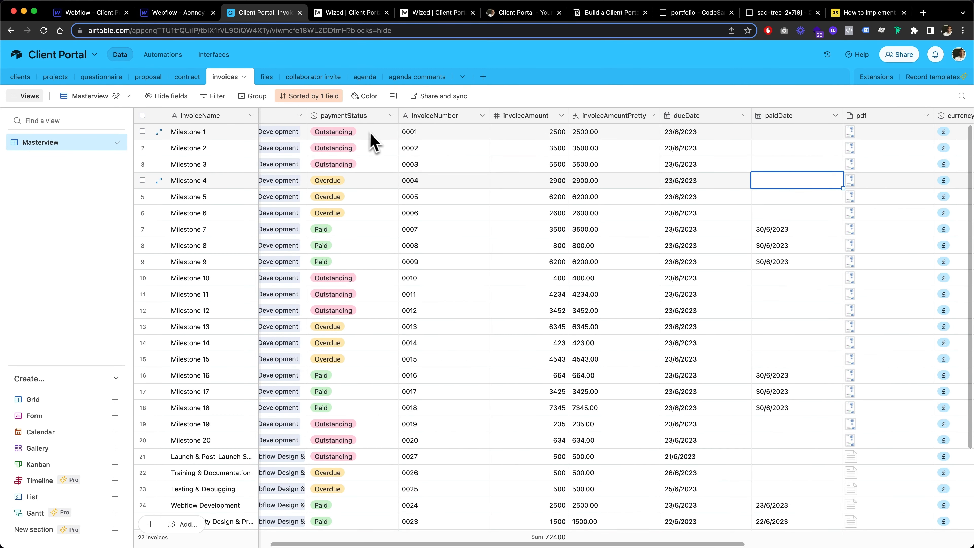
# Show the paymentStatus options for Milestone 1, close the list and select that record's invoice number.
pyautogui.click(371, 132)
pyautogui.click(372, 132)
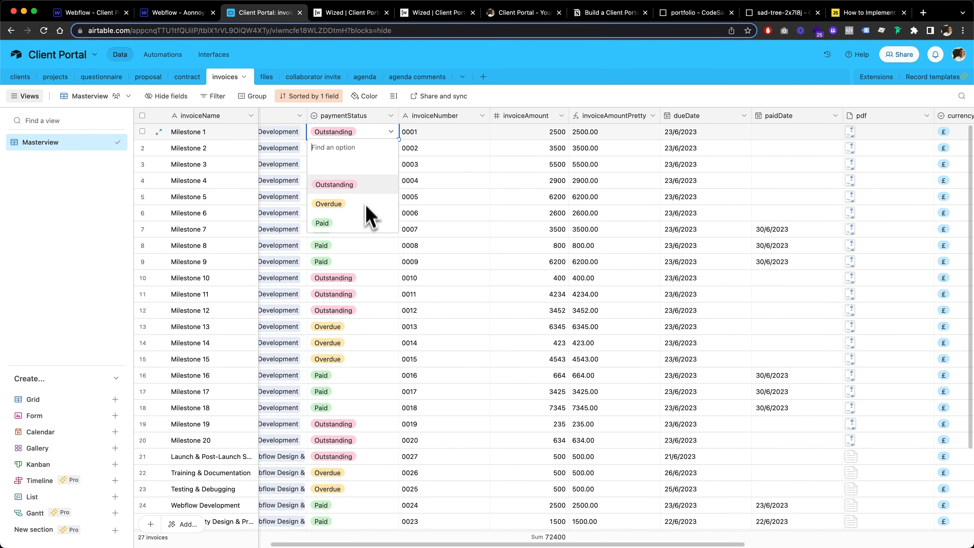
pyautogui.click(371, 132)
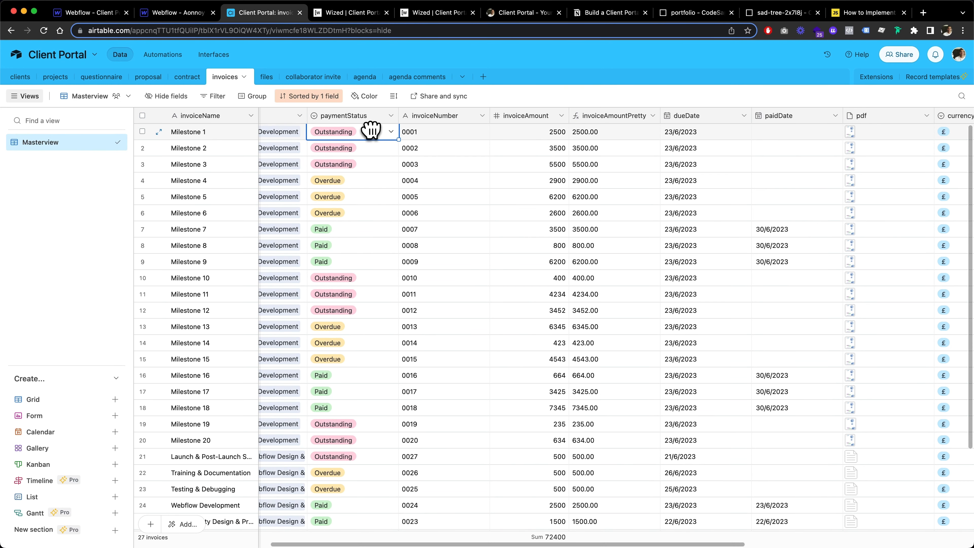
pyautogui.hscroll(2, 371, 130)
pyautogui.click(375, 132)
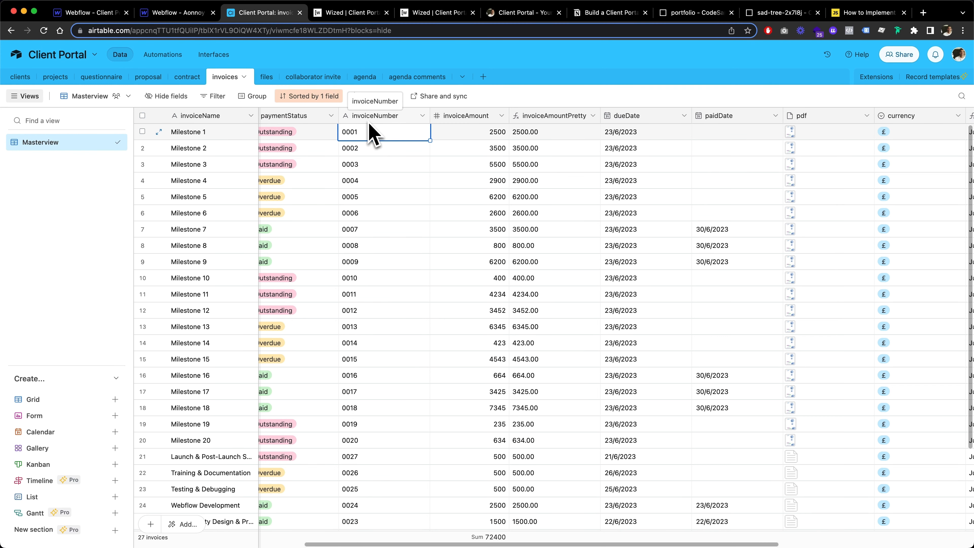
# Examine the invoiceAmount, invoiceAmountPretty, dueDate and paidDate columns of the invoices table.
pyautogui.hscroll(1, 374, 150)
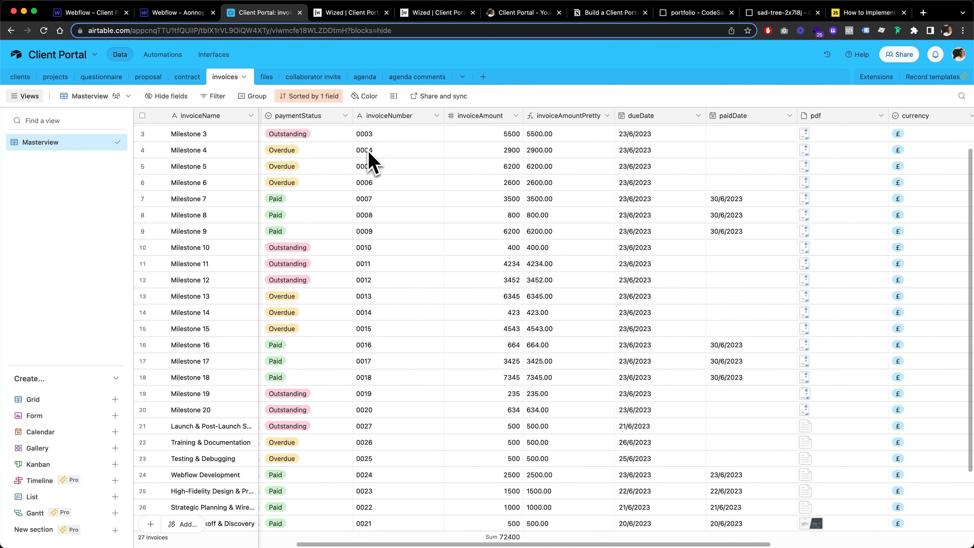
pyautogui.hscroll(5, 370, 161)
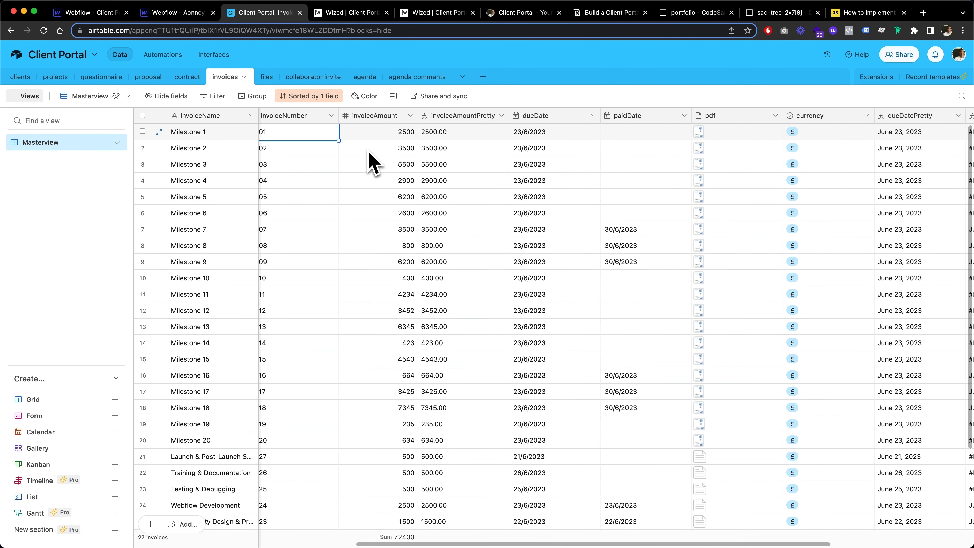
pyautogui.click(356, 133)
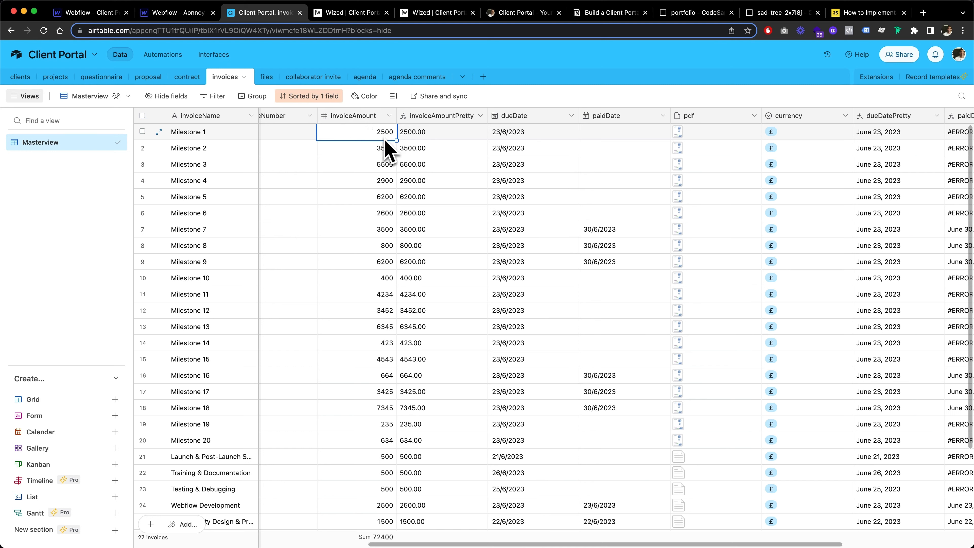
pyautogui.click(436, 118)
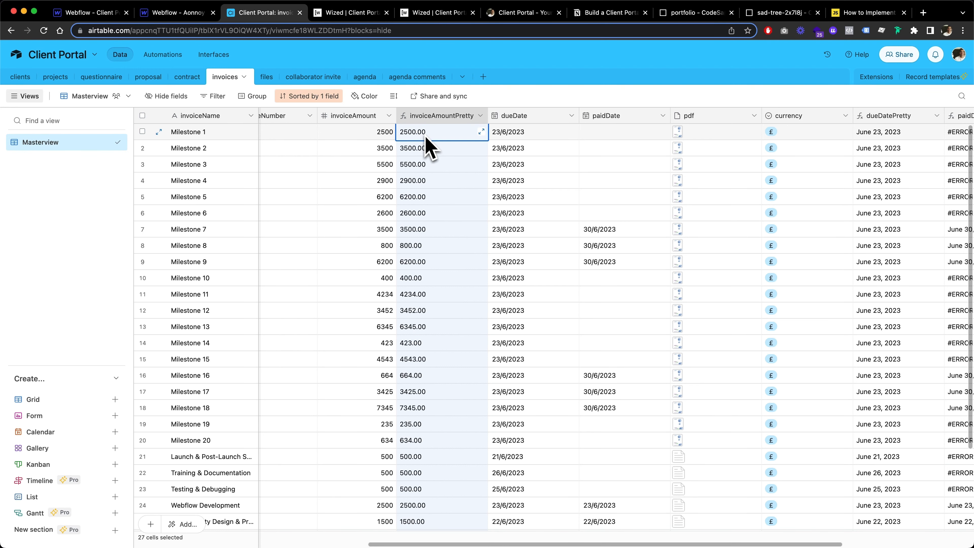
pyautogui.hscroll(3, 491, 131)
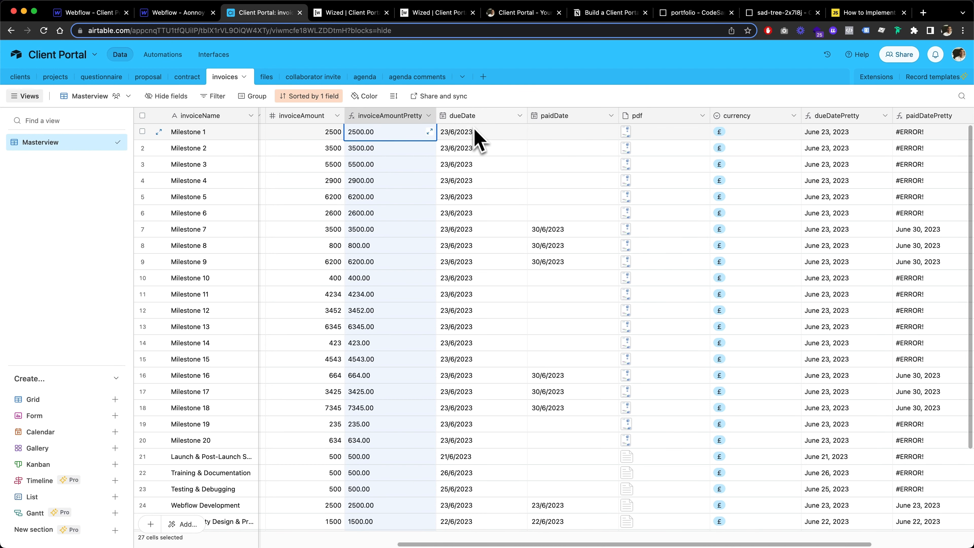
pyautogui.hscroll(1, 475, 134)
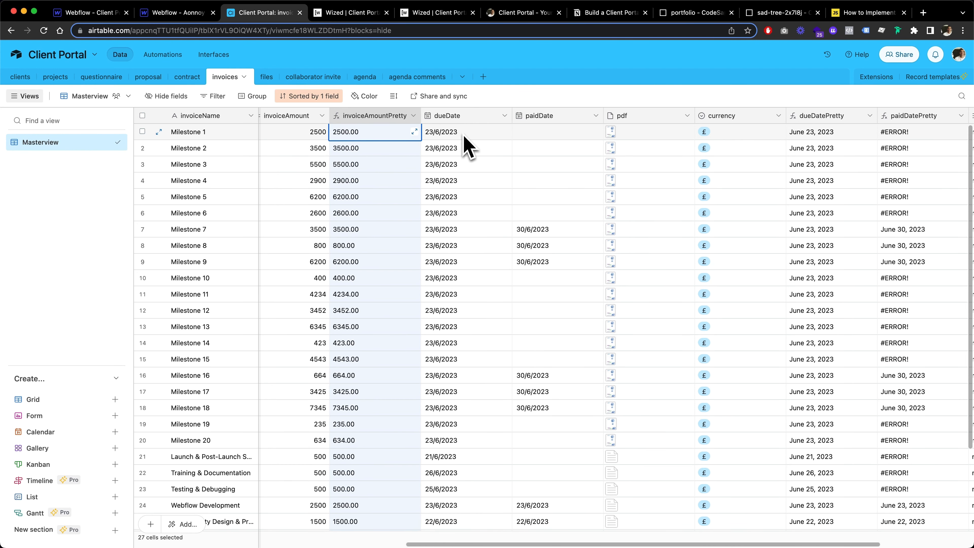
pyautogui.hscroll(6, 464, 136)
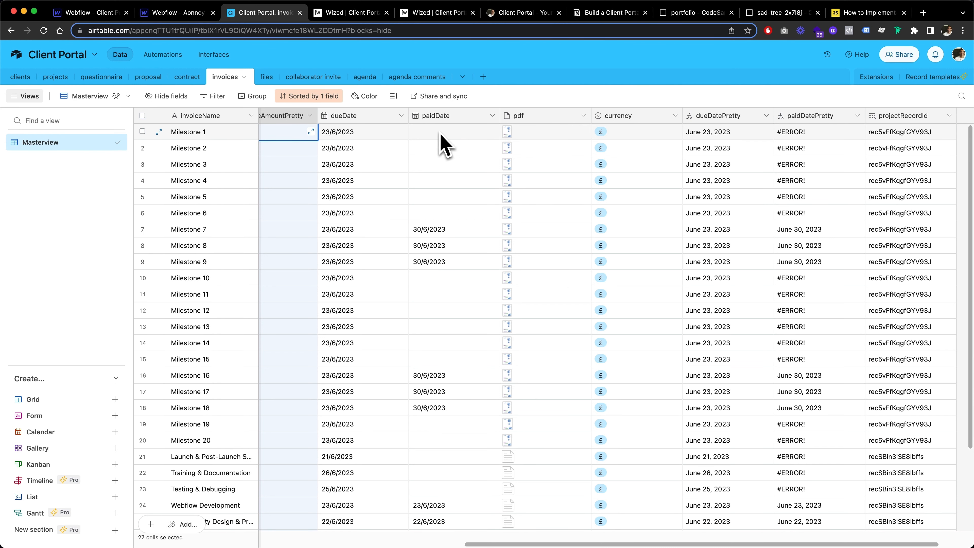
# Review the pdf column, then show the currency options for Milestone 1 and select the whole currency column.
pyautogui.hscroll(-10, 441, 134)
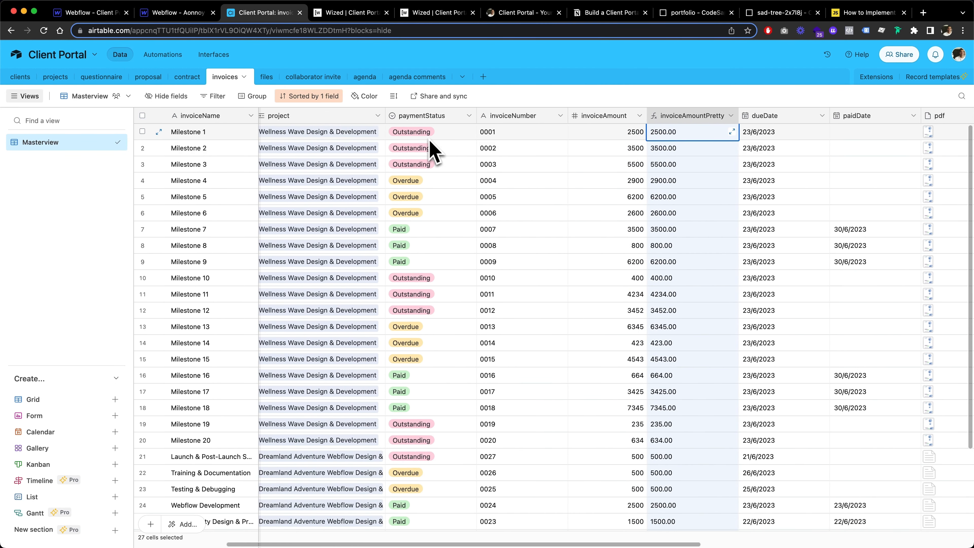
pyautogui.hscroll(10, 435, 149)
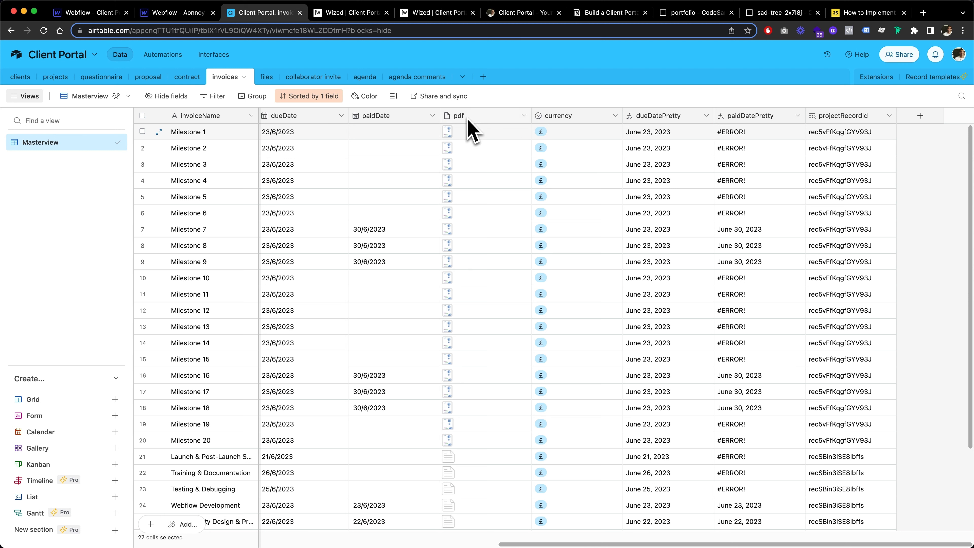
pyautogui.click(581, 132)
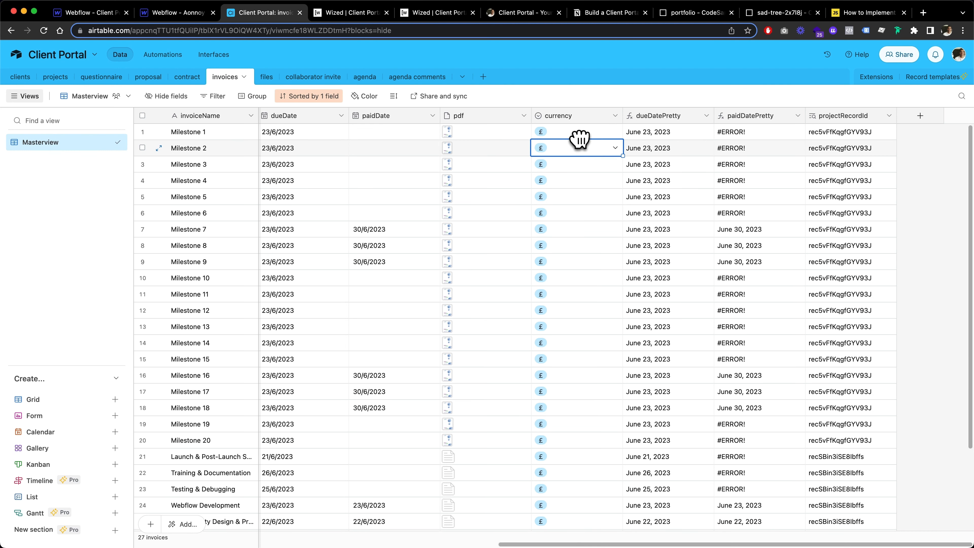
pyautogui.click(582, 130)
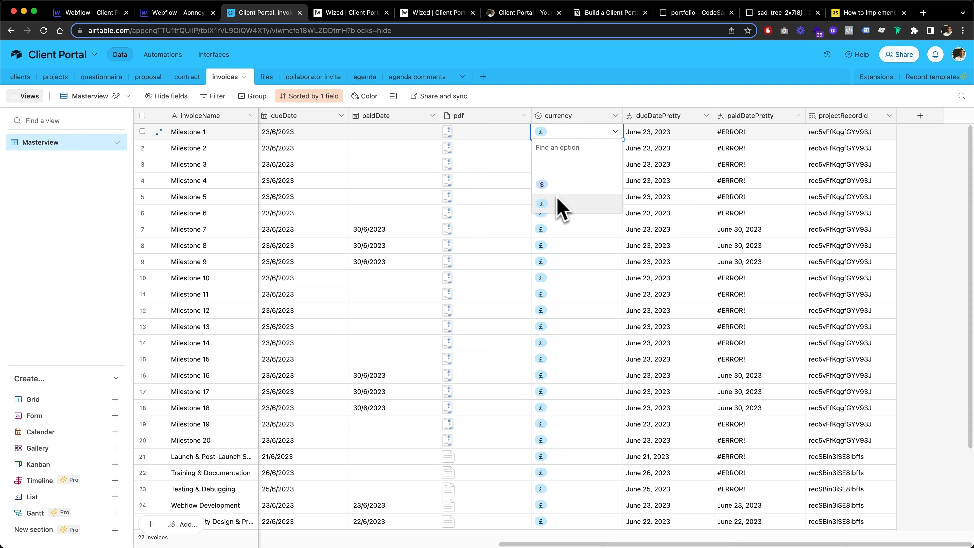
pyautogui.click(573, 117)
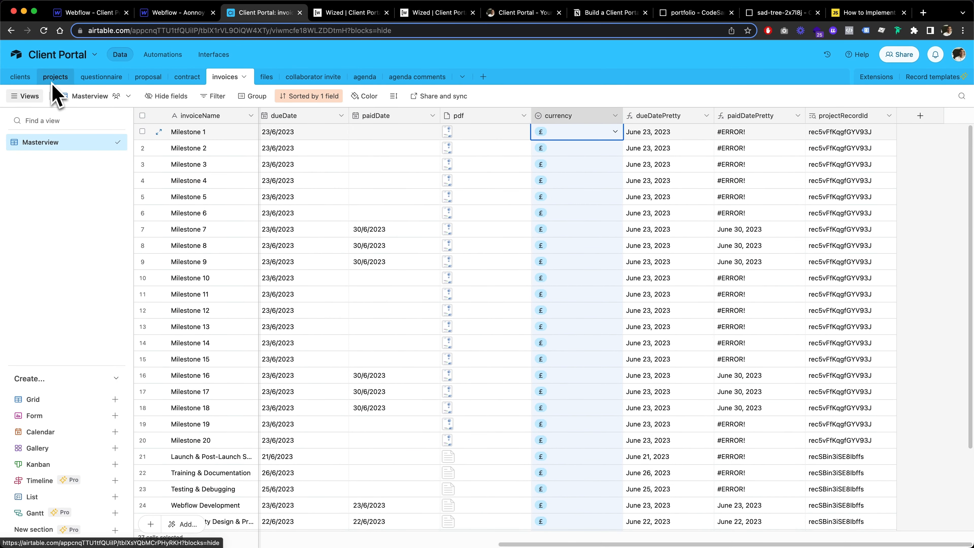
# Compare the project column with the dueDatePretty, paidDatePretty and projectRecordId columns, then return to the Load Invoices request in Wized.
pyautogui.hscroll(-10, 555, 163)
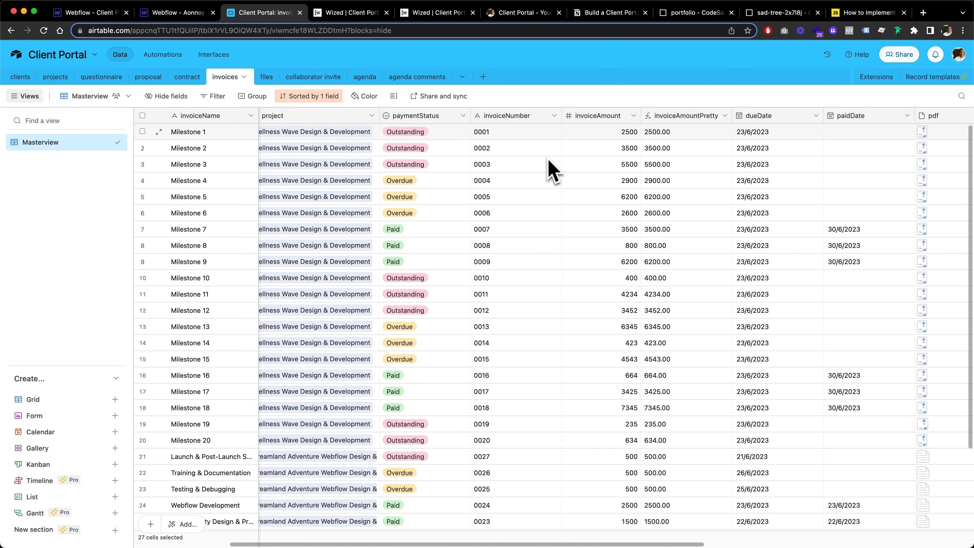
pyautogui.hscroll(-3, 388, 147)
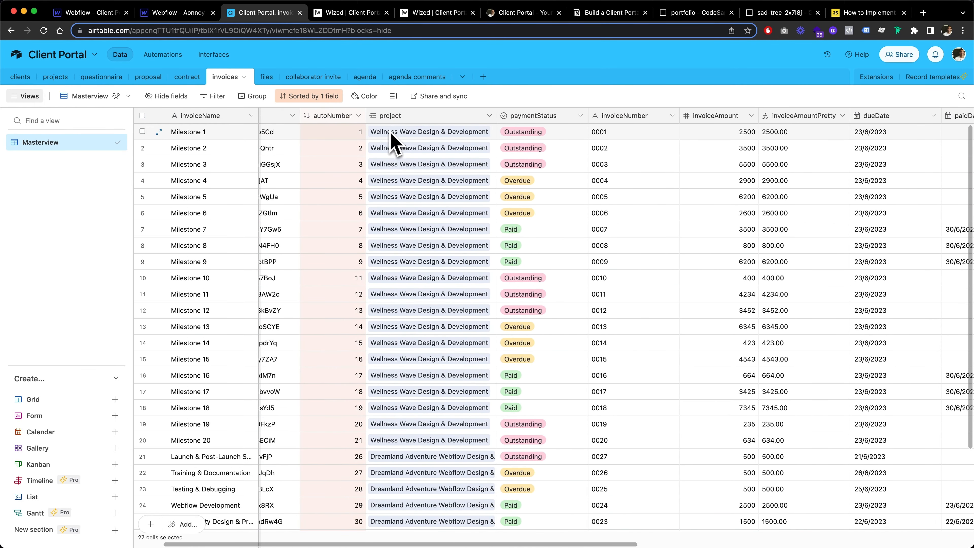
pyautogui.hscroll(13, 424, 142)
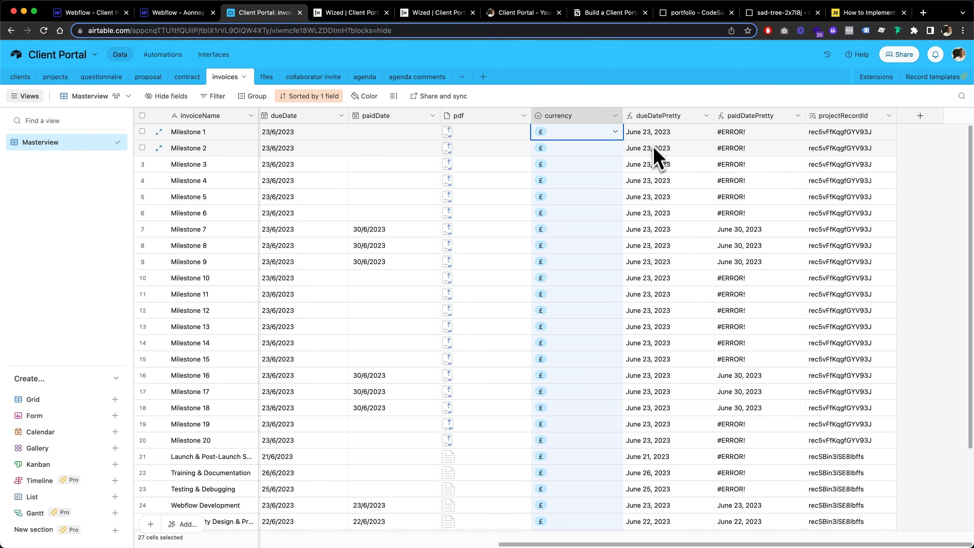
pyautogui.click(690, 131)
pyautogui.hscroll(-15, 752, 262)
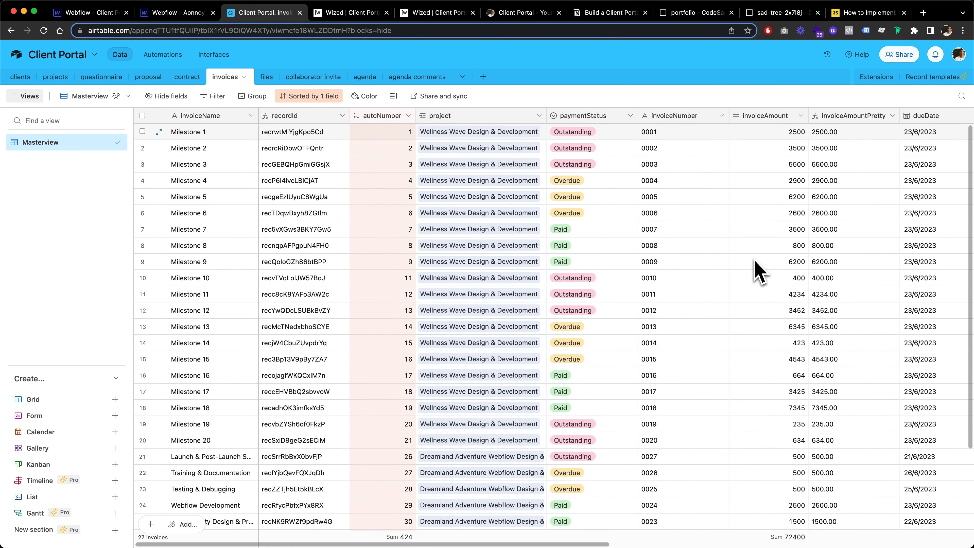
pyautogui.click(347, 12)
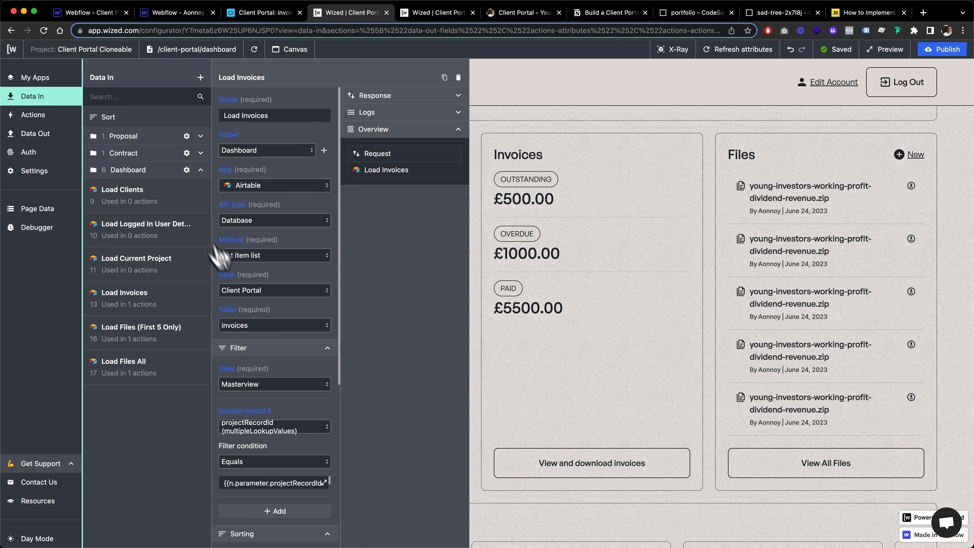
# Open the Load Files (First 5 Only) request and highlight its name.
pyautogui.click(167, 303)
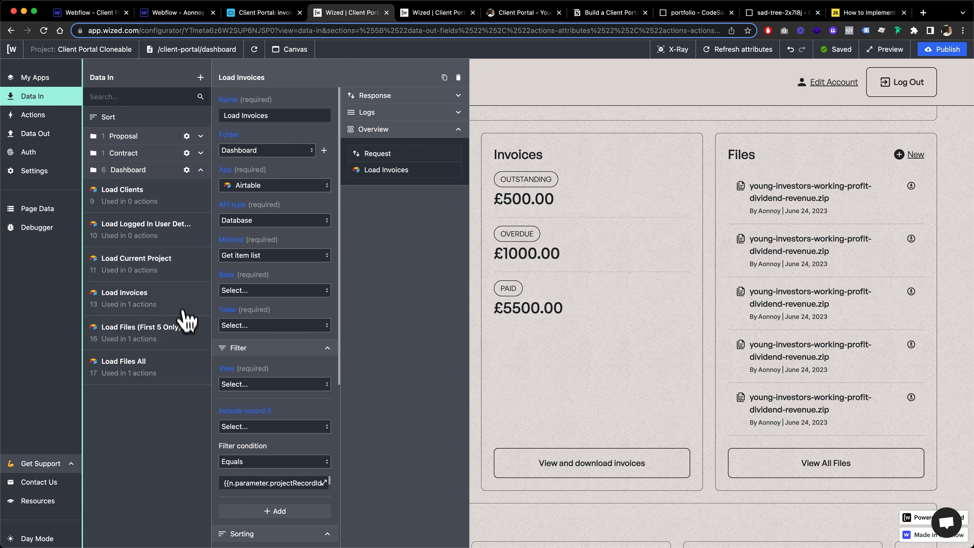
pyautogui.click(194, 341)
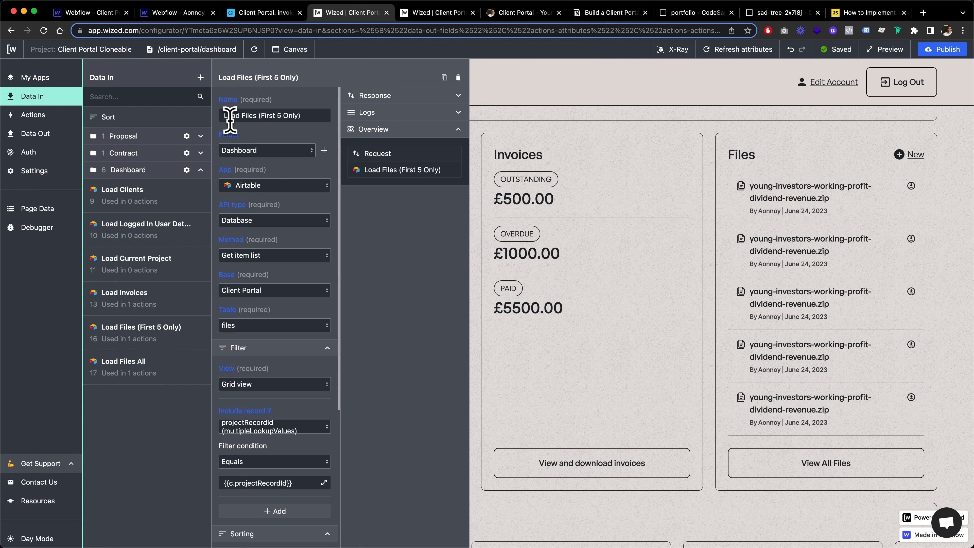
pyautogui.moveTo(224, 117); pyautogui.dragTo(305, 115)
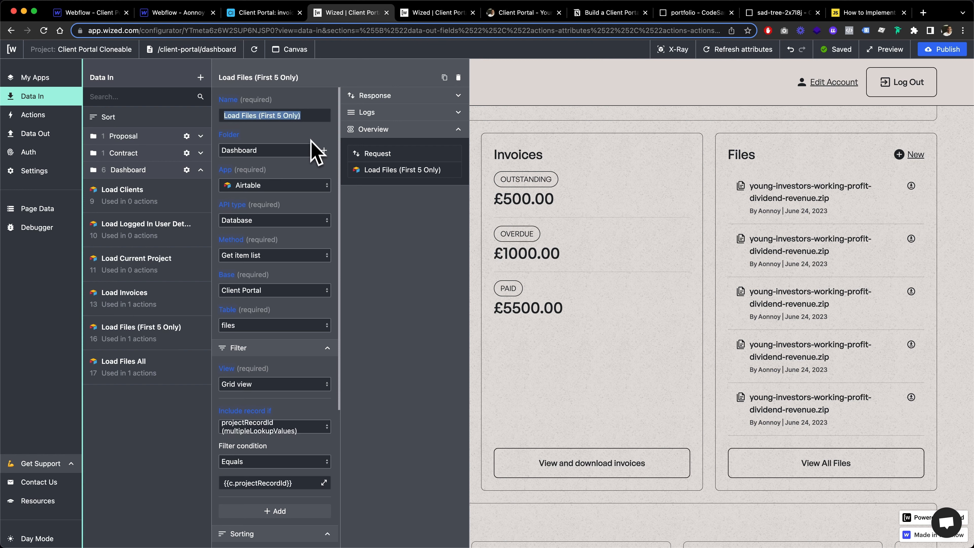
pyautogui.click(318, 147)
pyautogui.moveTo(224, 117); pyautogui.dragTo(306, 115)
pyautogui.click(313, 132)
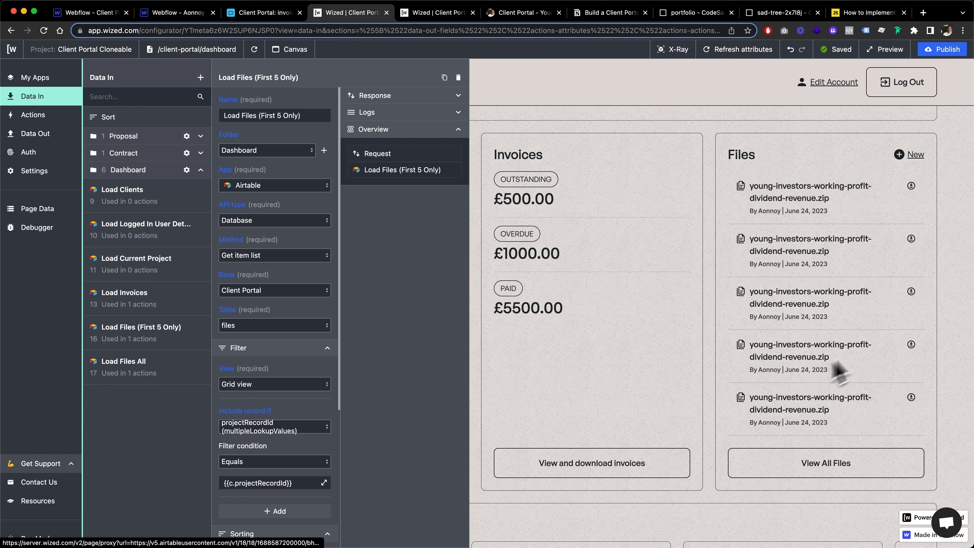
# Compare the dashboard's Files list with the app, base and table settings of the first-five files request.
pyautogui.scroll(2, 821, 226)
pyautogui.scroll(1, 820, 226)
pyautogui.scroll(-2, 820, 226)
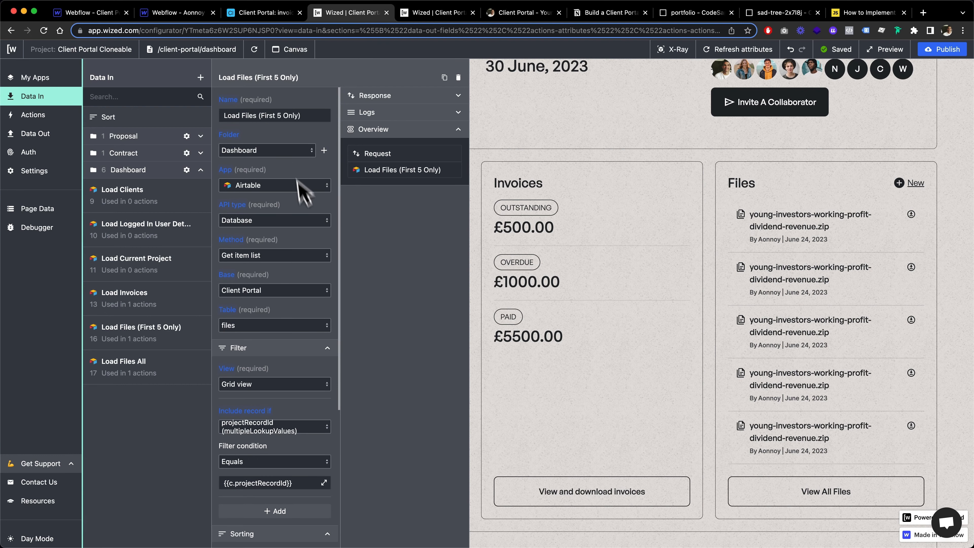
pyautogui.scroll(-1, 296, 154)
pyautogui.scroll(1, 289, 248)
pyautogui.scroll(-1, 249, 303)
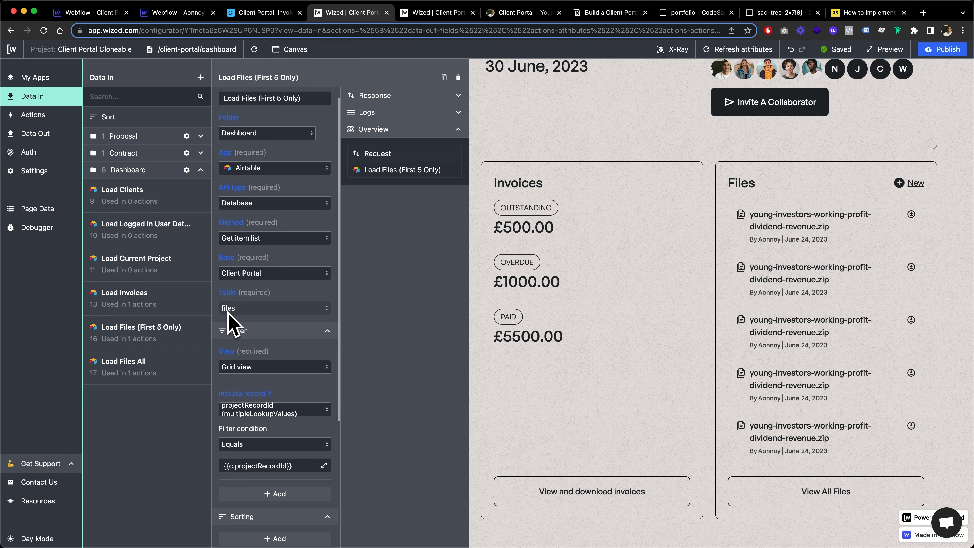
# Replace the filter value of the Load Files (First 5 Only) request with the URL parameter {{n.parameter.projectRecordId}}.
pyautogui.scroll(-5, 229, 313)
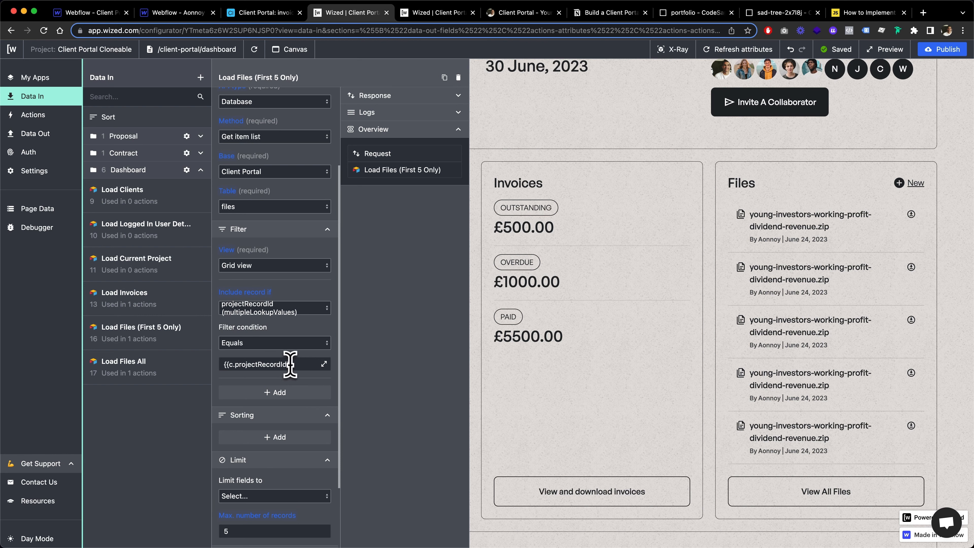
pyautogui.click(307, 364)
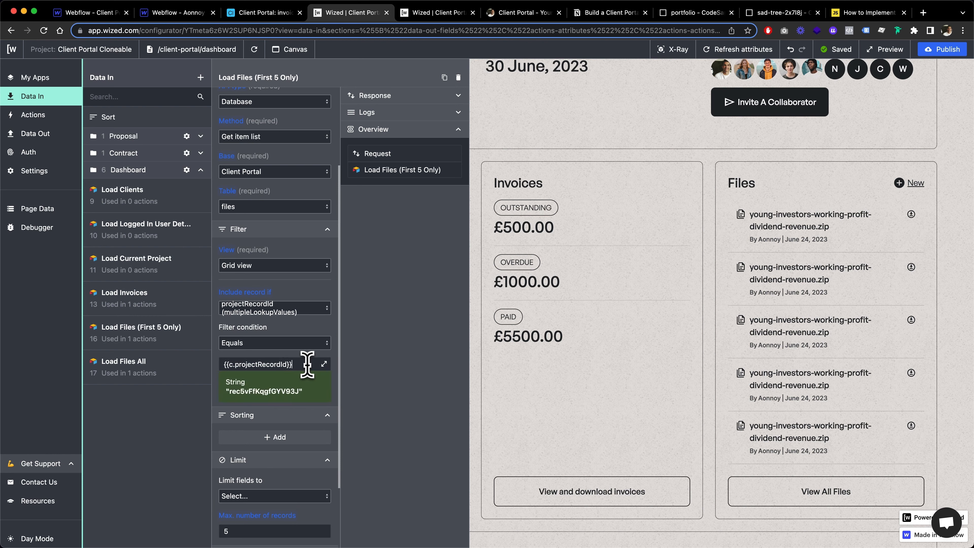
pyautogui.click(323, 364)
pyautogui.scroll(-12, 558, 205)
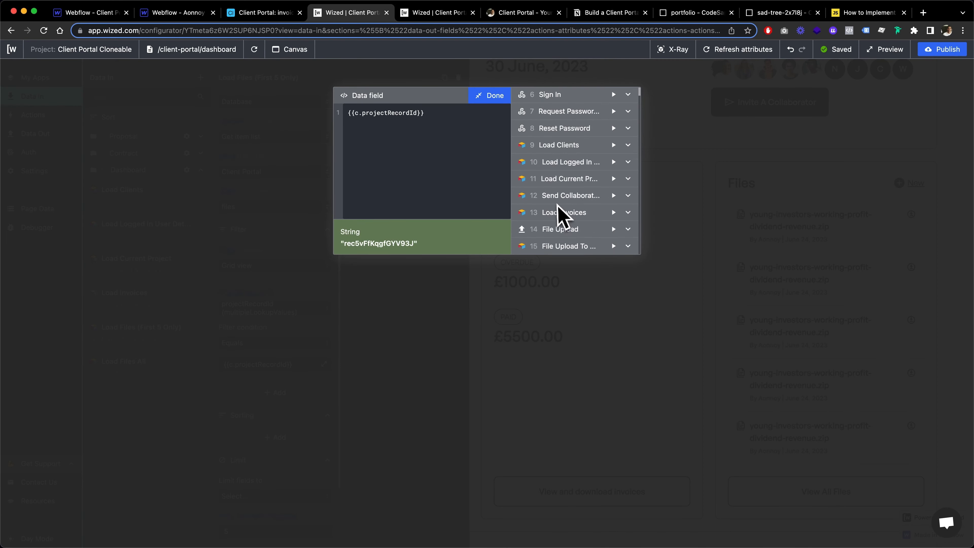
pyautogui.scroll(-15, 559, 217)
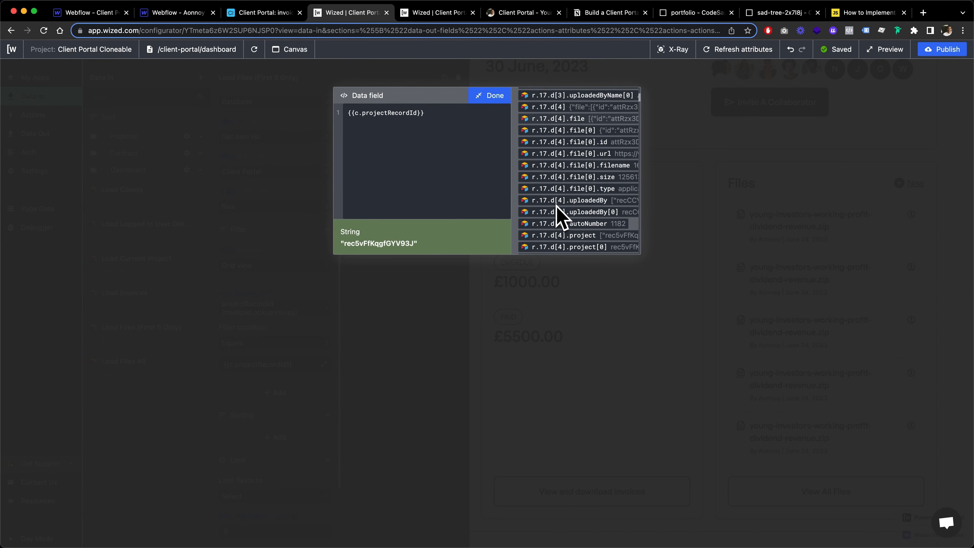
pyautogui.scroll(-15, 559, 218)
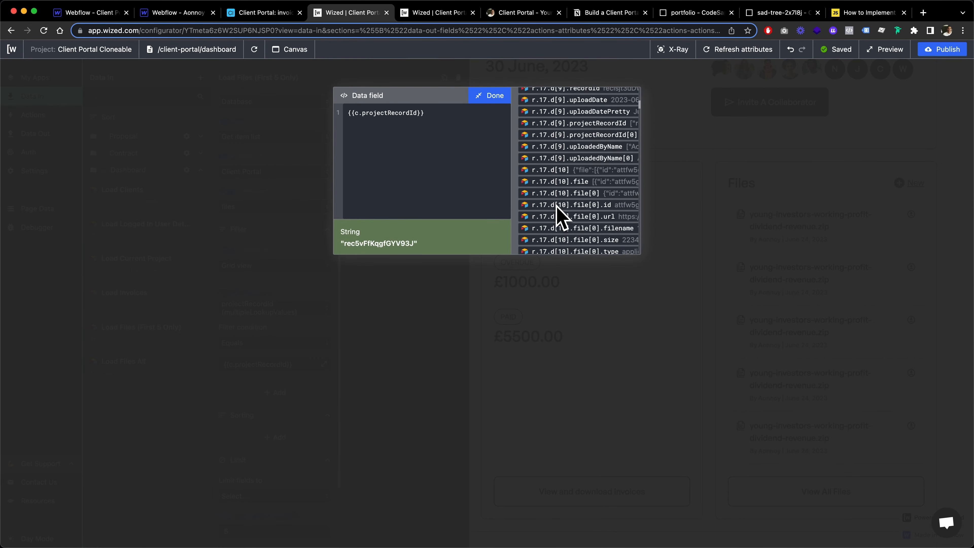
pyautogui.scroll(-20, 560, 218)
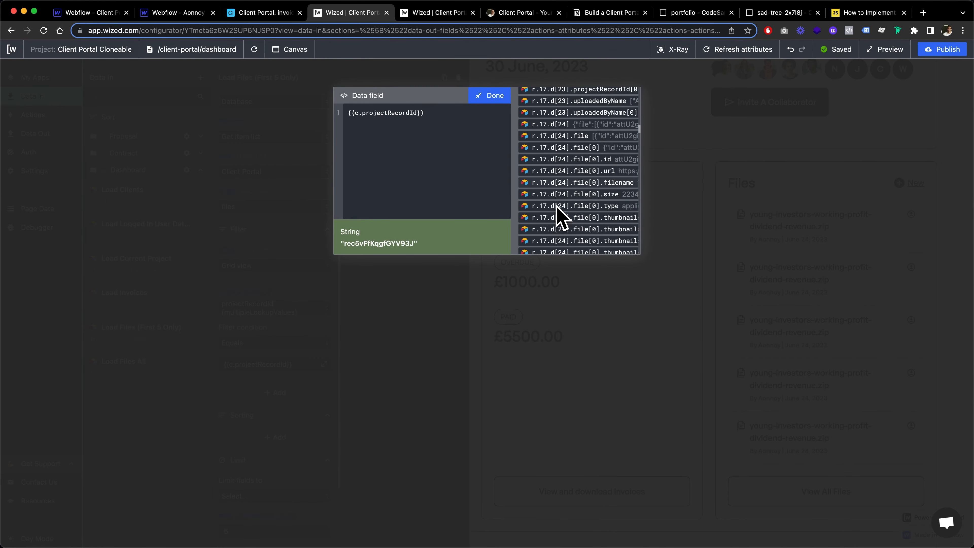
pyautogui.scroll(-20, 559, 218)
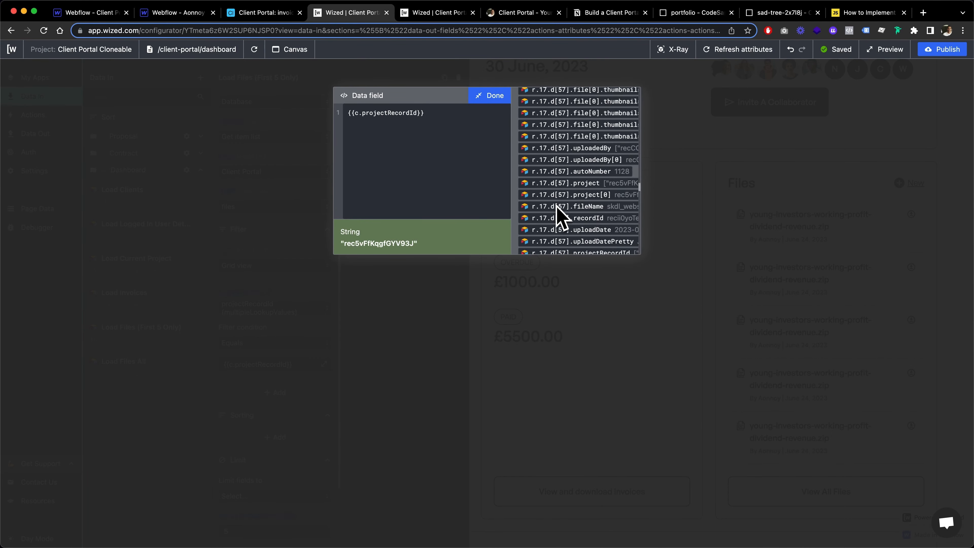
pyautogui.scroll(-20, 559, 218)
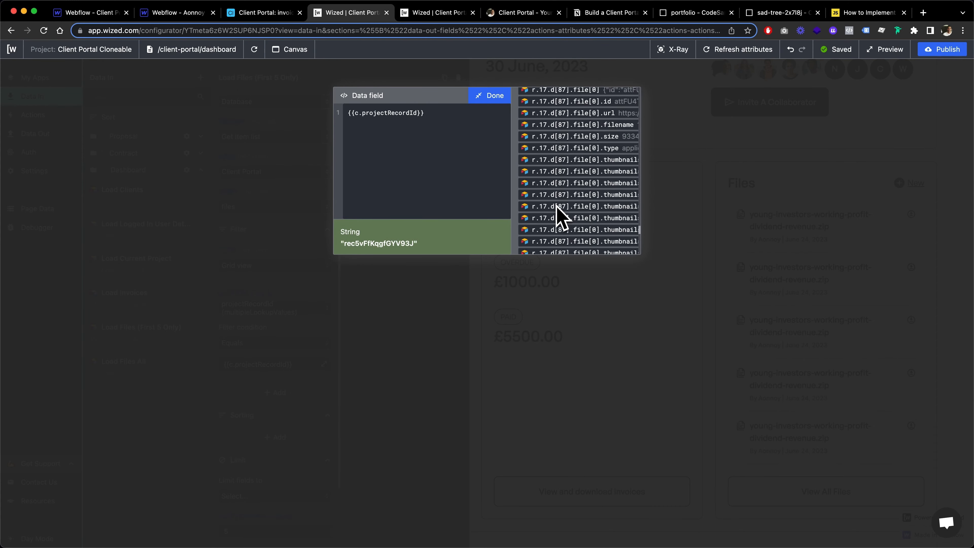
pyautogui.scroll(-15, 560, 218)
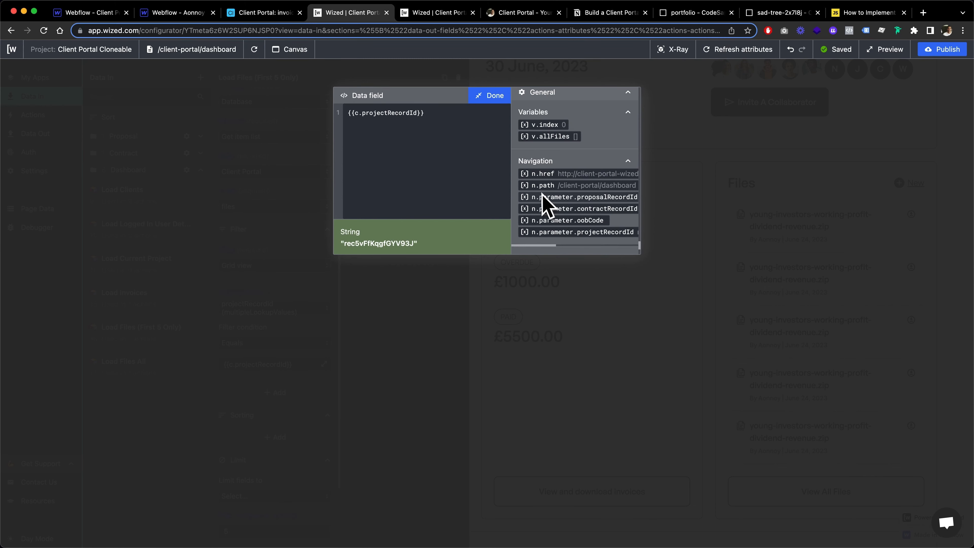
pyautogui.scroll(-5, 567, 169)
pyautogui.click(583, 160)
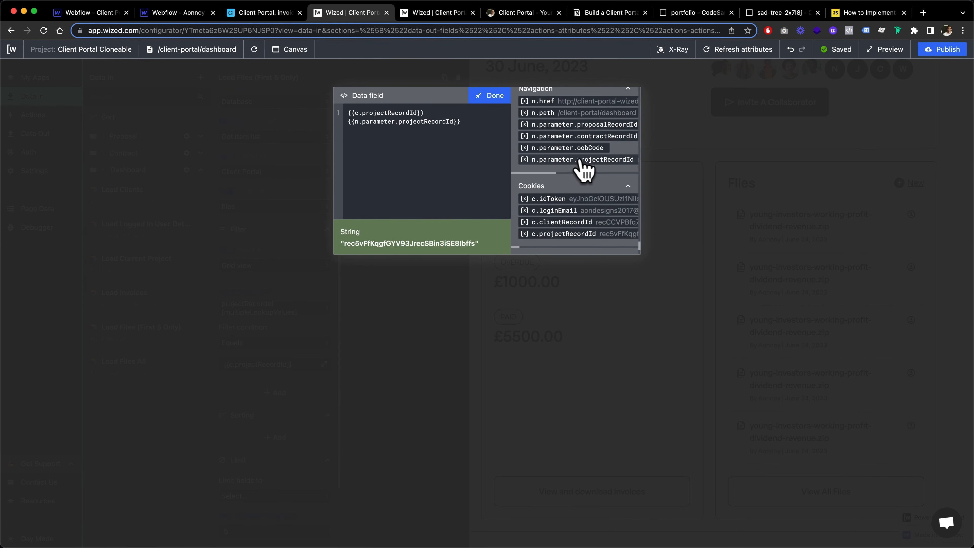
pyautogui.moveTo(436, 116); pyautogui.dragTo(264, 109)
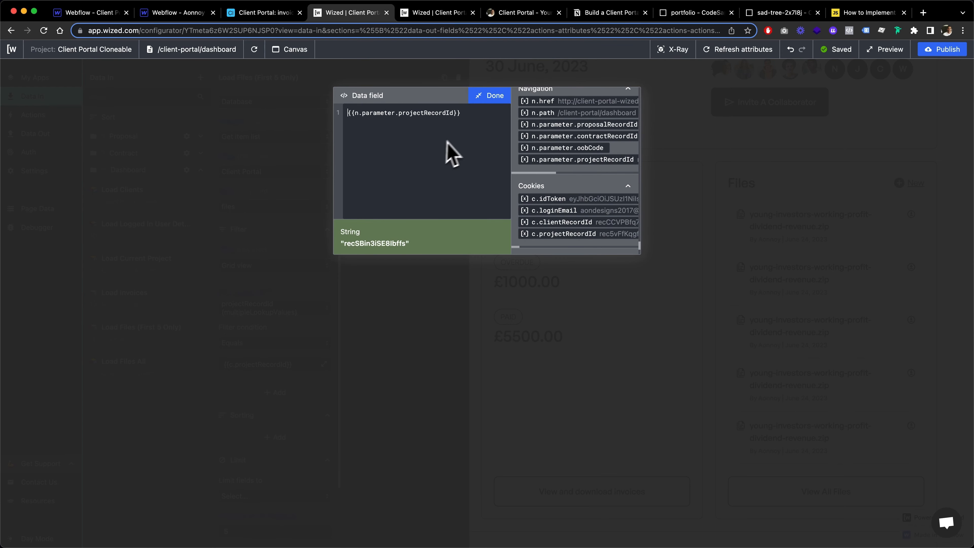
pyautogui.press('BackSpace')
pyautogui.click(495, 99)
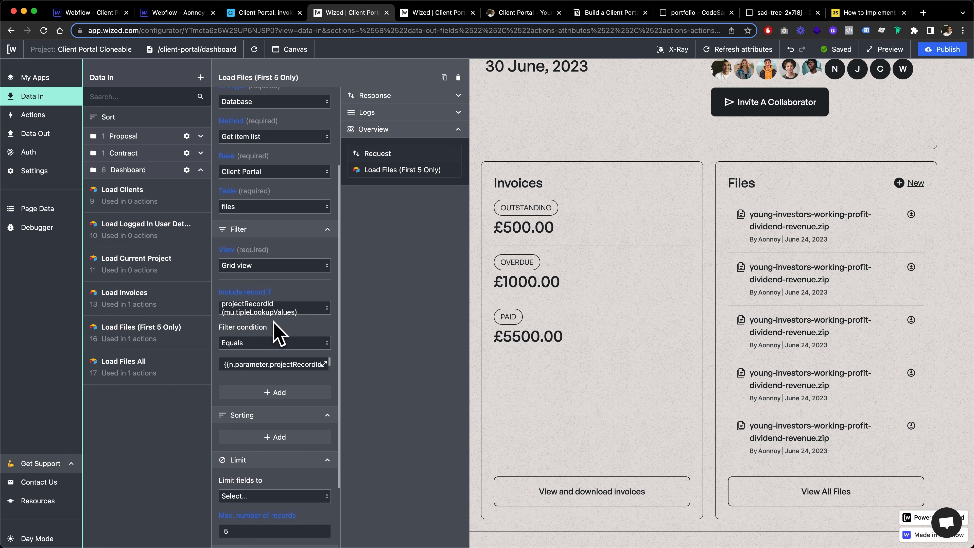
# Review the filter, sorting and maximum-records limit of the Load Files (First 5 Only) request.
pyautogui.scroll(-5, 275, 329)
pyautogui.scroll(-2, 272, 321)
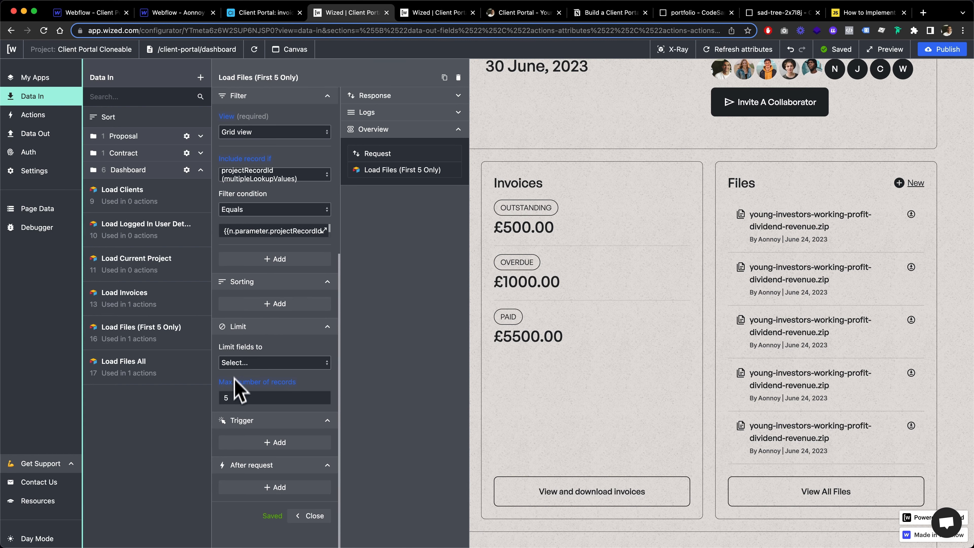
pyautogui.scroll(5, 262, 389)
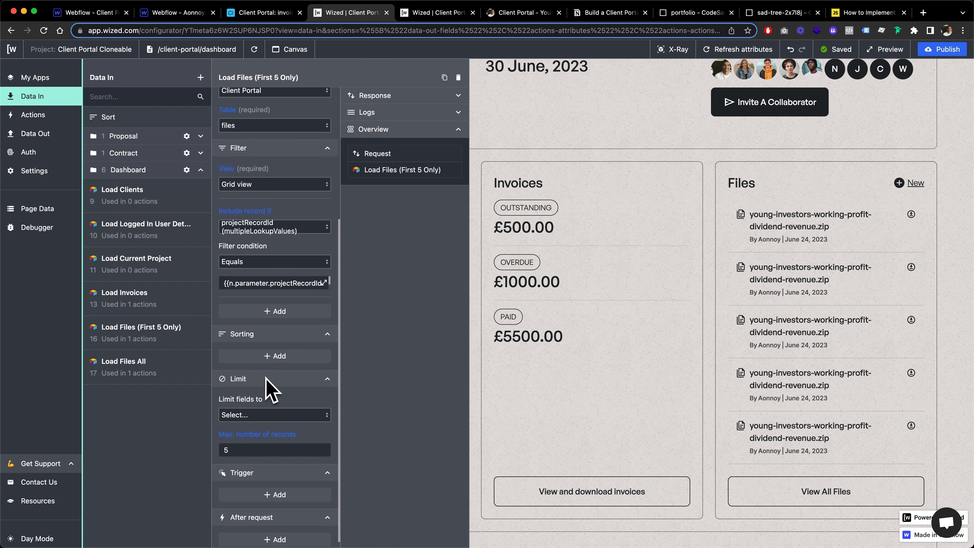
pyautogui.scroll(-5, 266, 378)
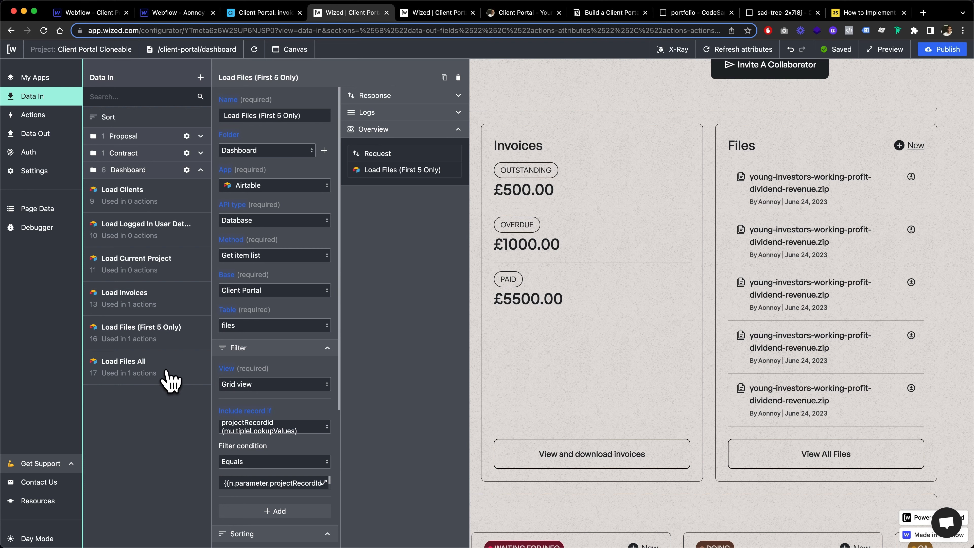
# Open the Load Files All request and review its Airtable method, base, table and filter settings.
pyautogui.click(166, 362)
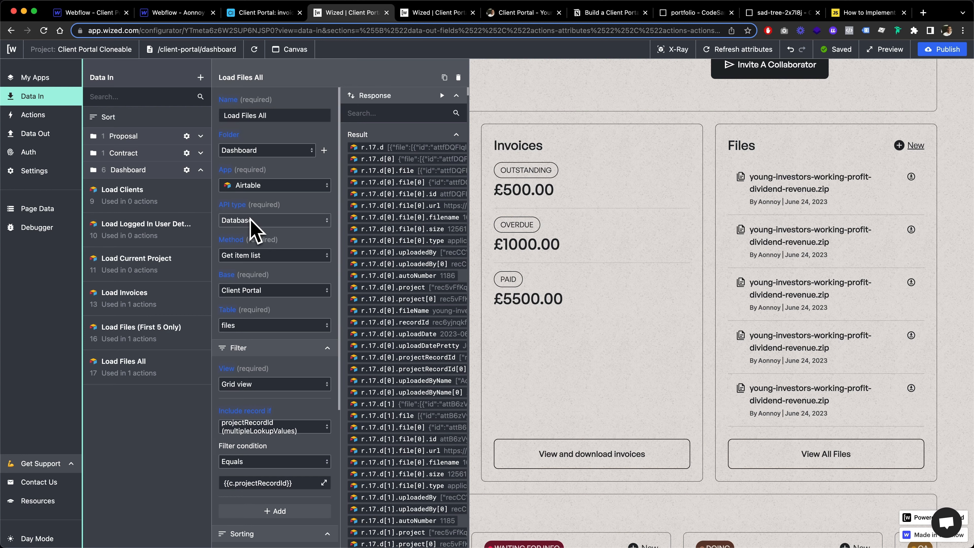
pyautogui.scroll(-1, 254, 227)
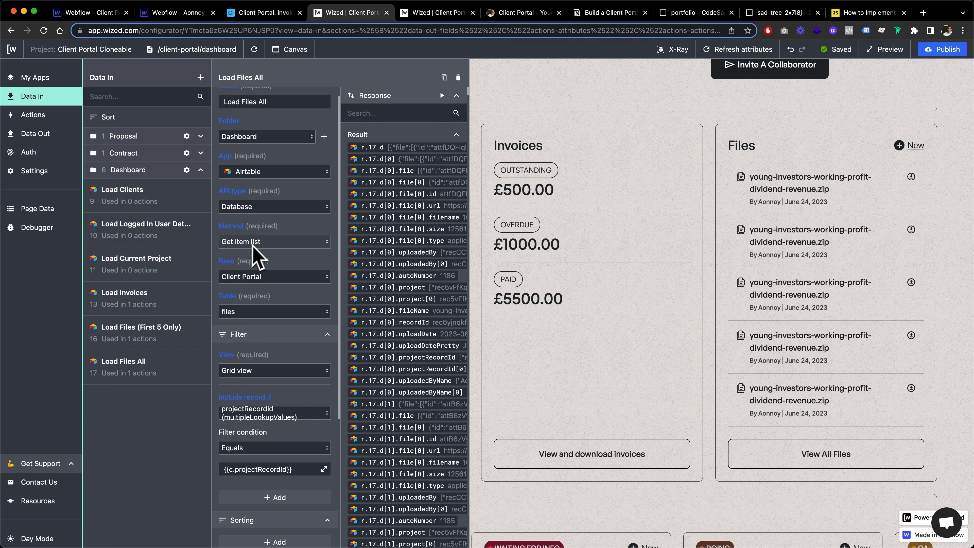
pyautogui.scroll(-5, 264, 242)
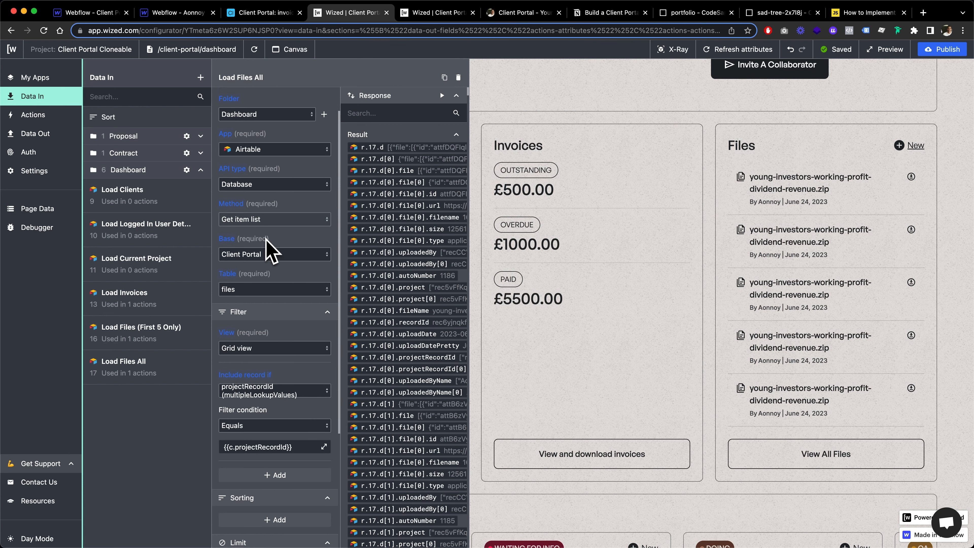
pyautogui.scroll(-2, 271, 252)
# Replace the filter value of the Load Files All request with the URL parameter {{n.parameter.projectRecordId}}.
pyautogui.click(324, 351)
pyautogui.scroll(-5, 648, 174)
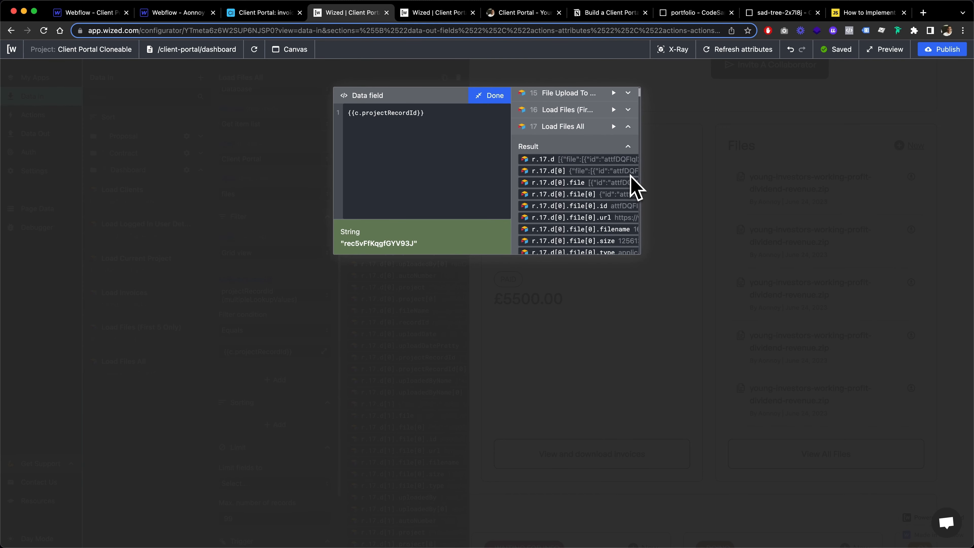
pyautogui.click(628, 126)
pyautogui.scroll(-5, 576, 163)
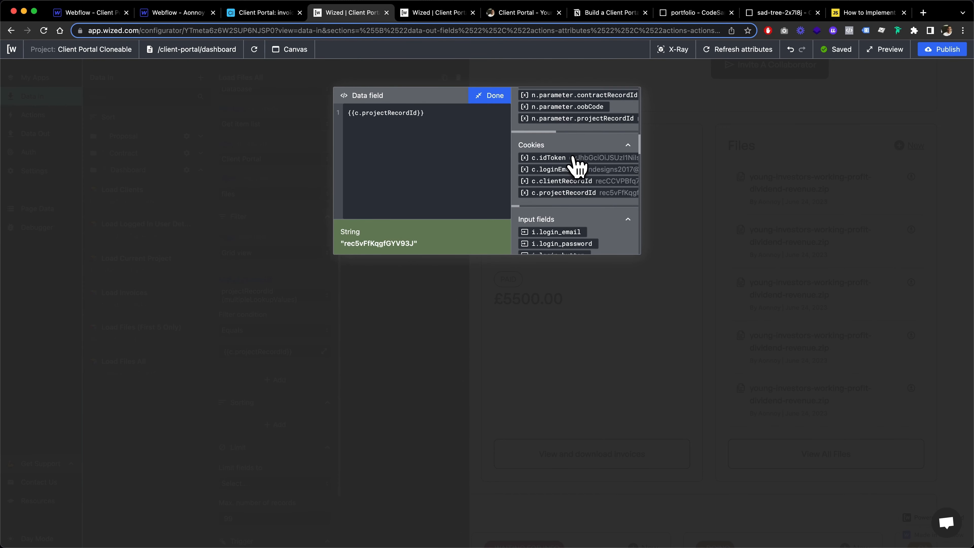
pyautogui.scroll(1, 577, 163)
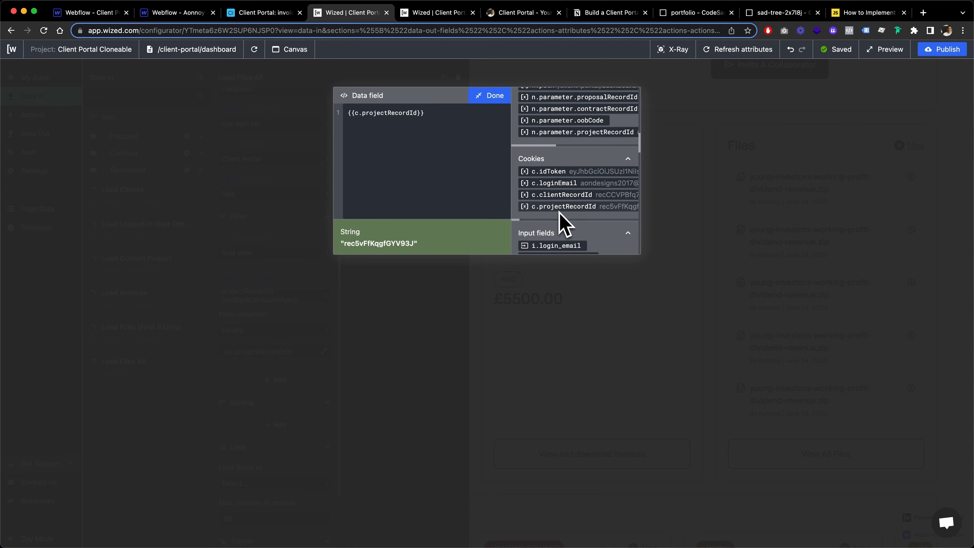
pyautogui.click(564, 133)
pyautogui.moveTo(453, 113); pyautogui.dragTo(207, 115)
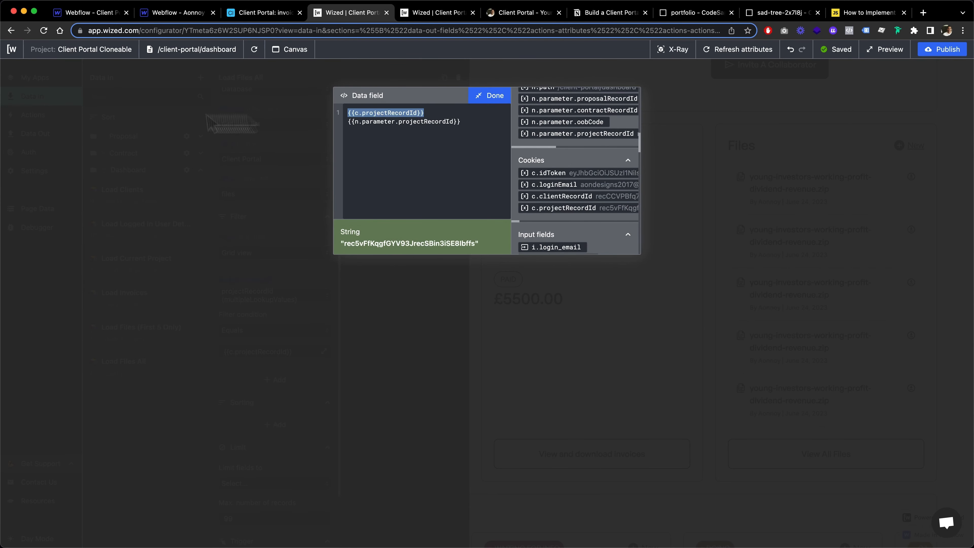
pyautogui.press('Delete')
pyautogui.press('Delete')
pyautogui.click(484, 101)
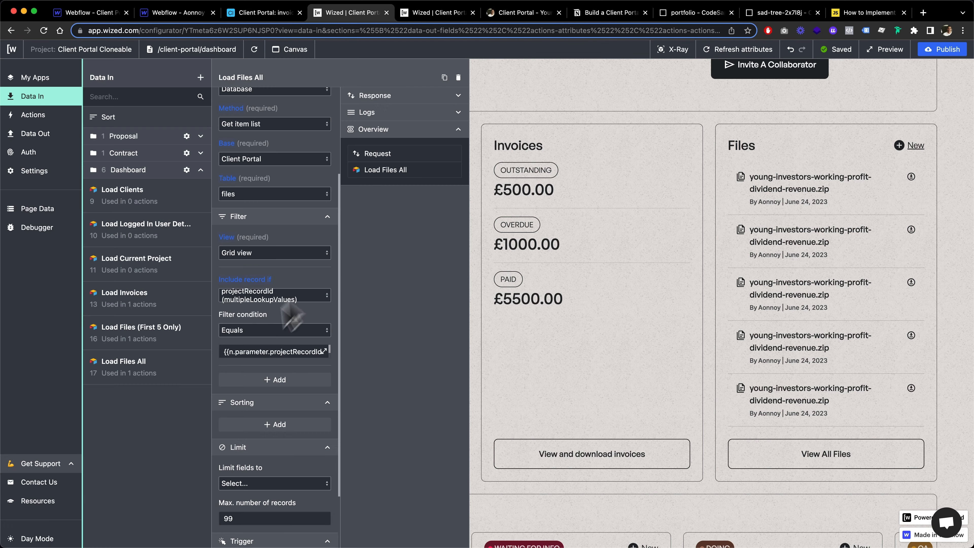
# Check the maximum number of records and the remaining settings of the Load Files All request.
pyautogui.scroll(-1, 278, 370)
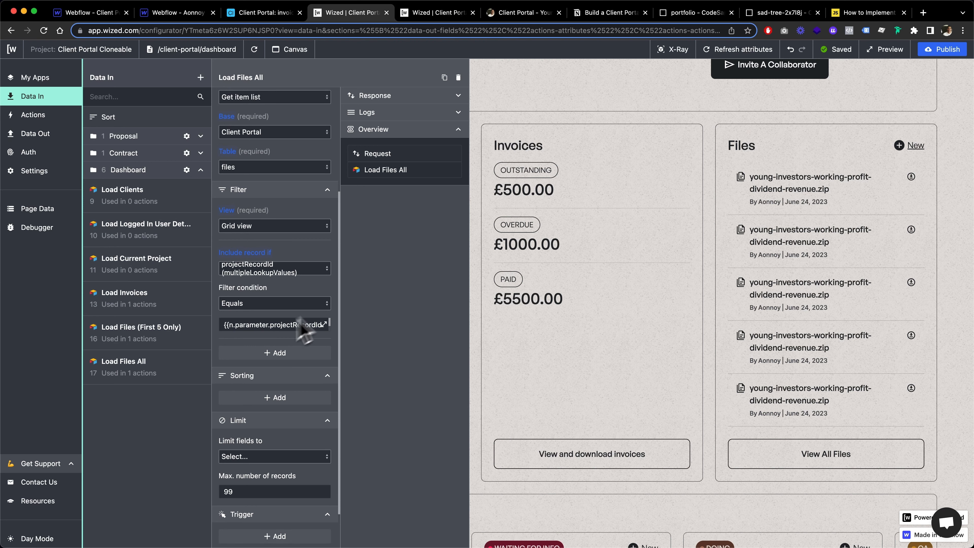
pyautogui.scroll(-3, 276, 338)
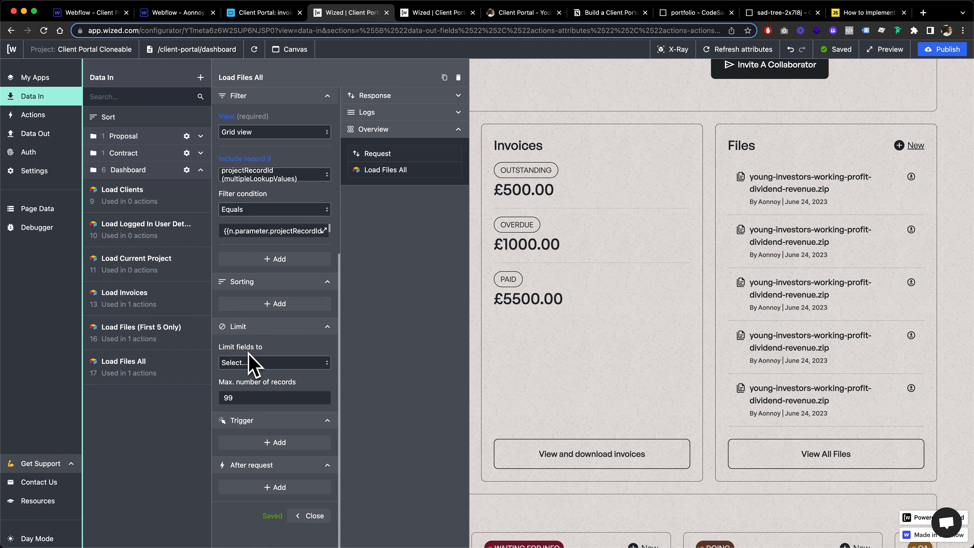
pyautogui.scroll(8, 249, 353)
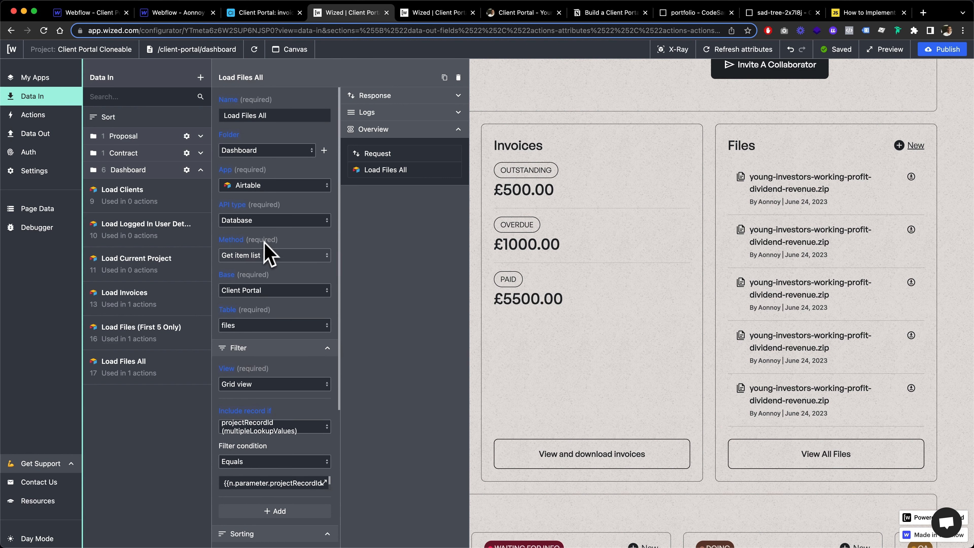
# Switch to the Client Portal base in Airtable, open the files table and examine its columns.
pyautogui.click(264, 12)
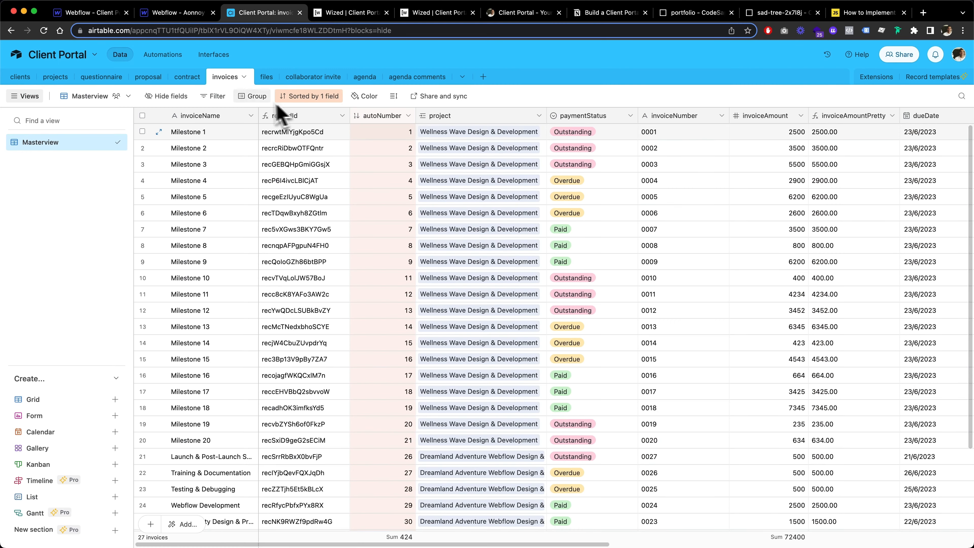
pyautogui.click(269, 78)
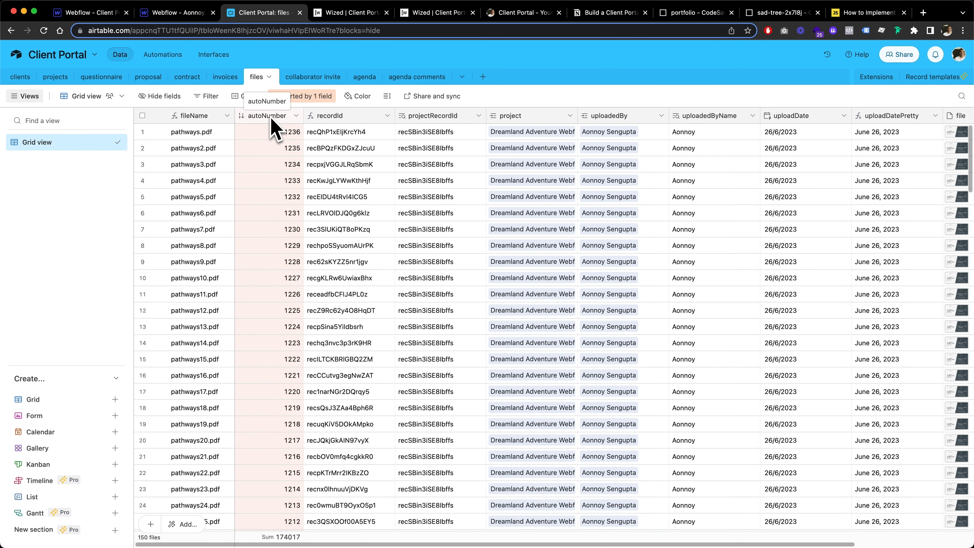
pyautogui.hscroll(3, 275, 129)
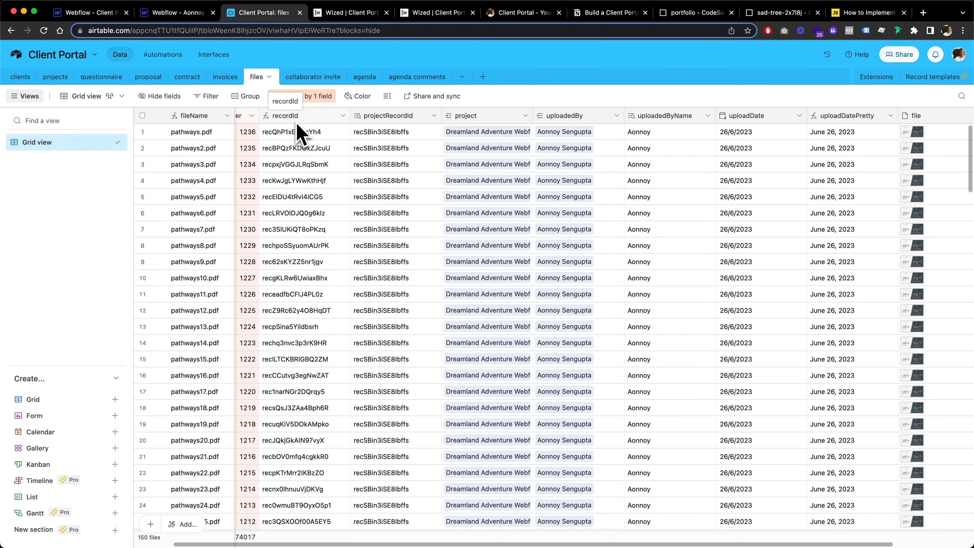
# Examine the files table's columns from autoNumber and recordId through projectRecordId, uploader and upload date to file.
pyautogui.hscroll(6, 297, 123)
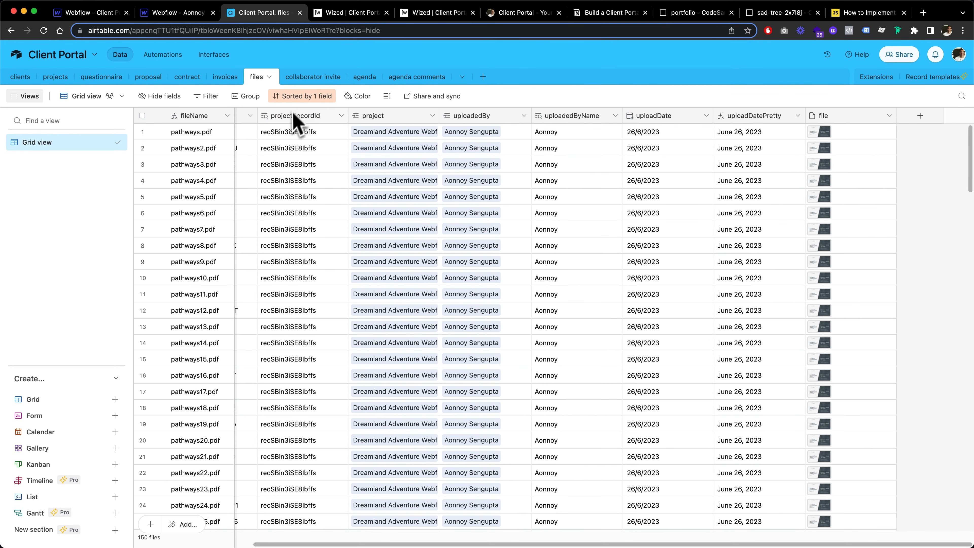
pyautogui.hscroll(-2, 294, 137)
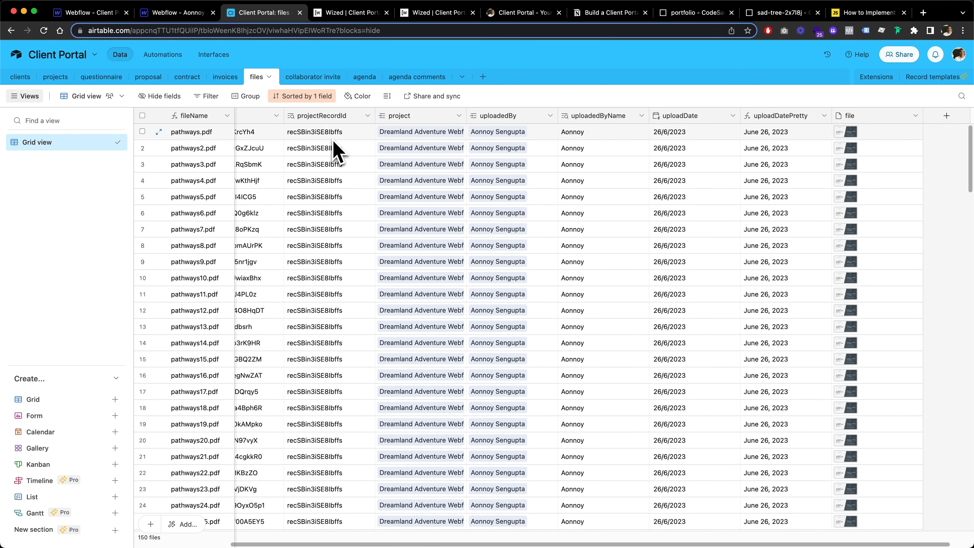
pyautogui.hscroll(2, 332, 118)
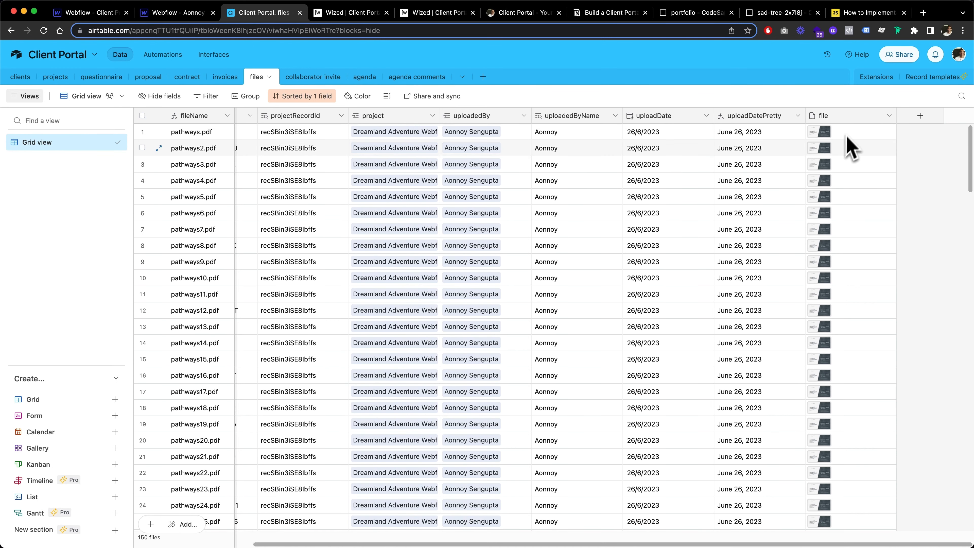
pyautogui.hscroll(-3, 779, 154)
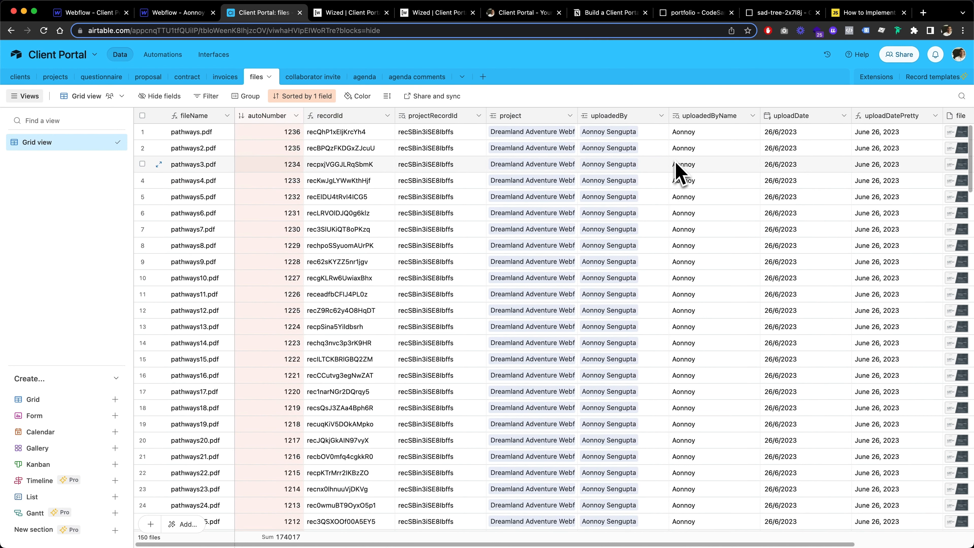
pyautogui.hscroll(5, 468, 178)
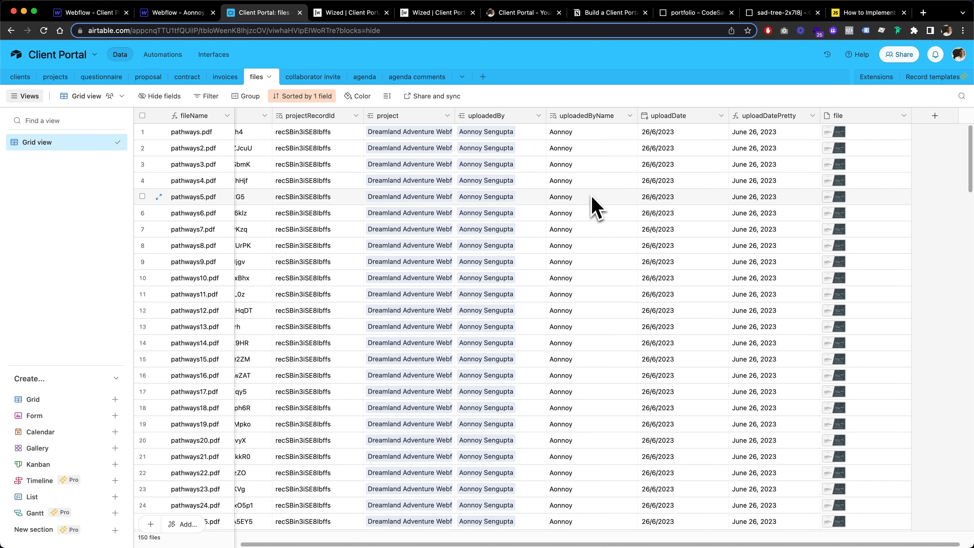
pyautogui.hscroll(-1, 592, 207)
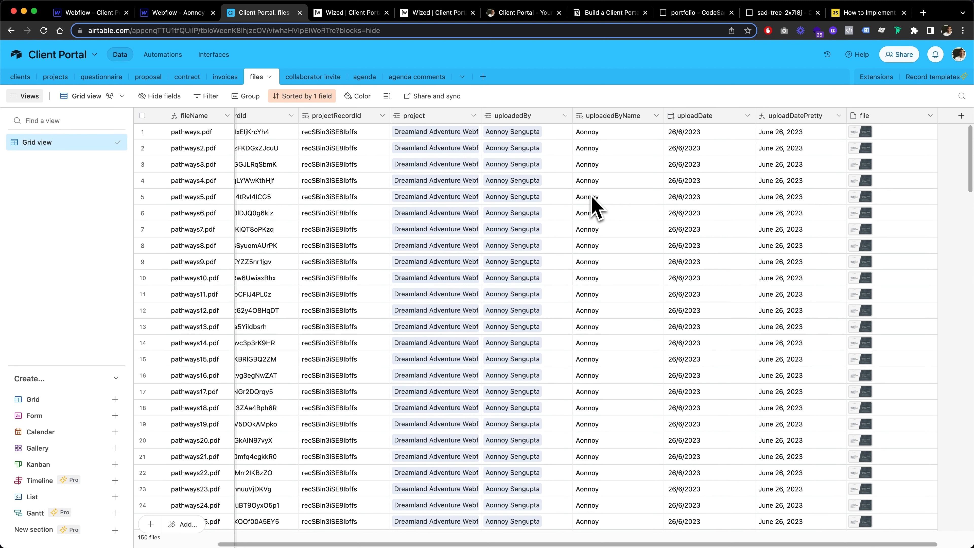
pyautogui.hscroll(-2, 593, 207)
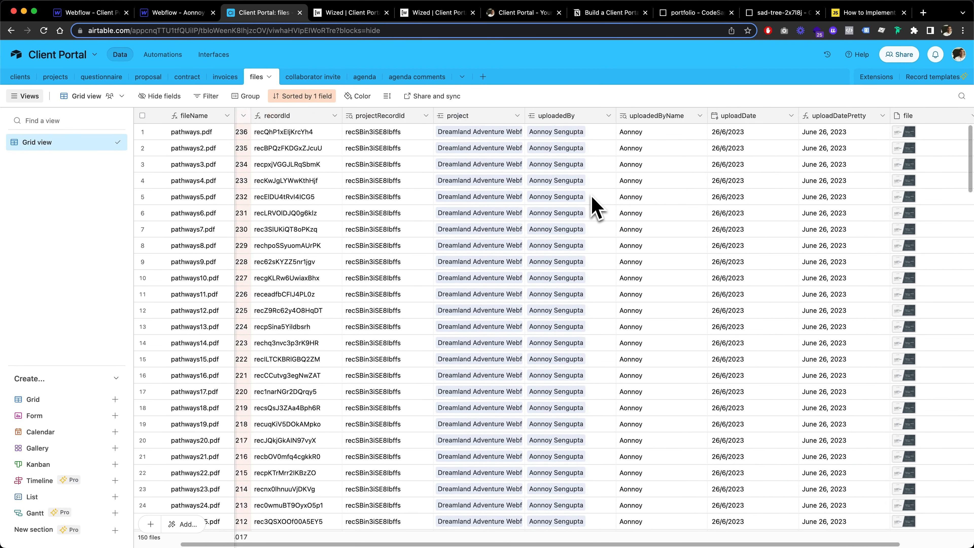
pyautogui.hscroll(-3, 592, 207)
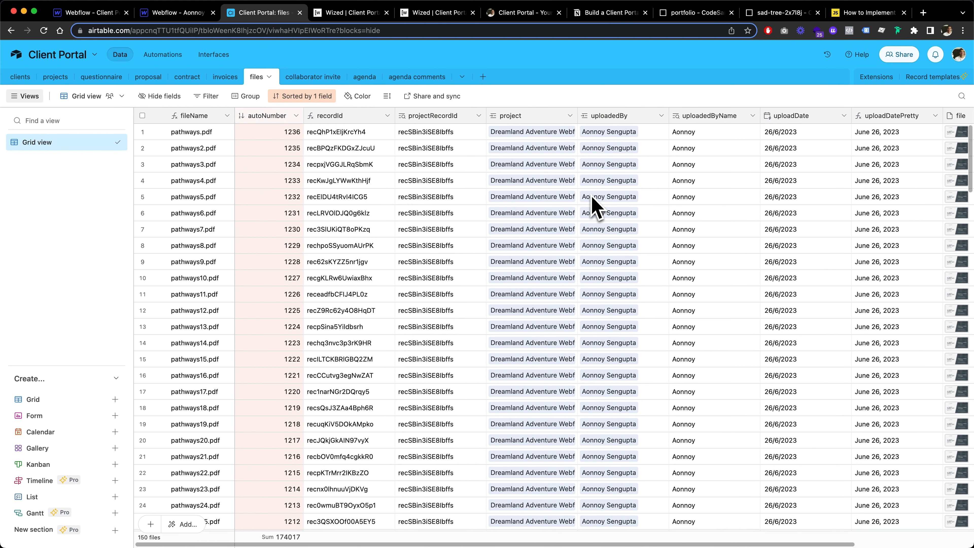
# Open the fileName field's formula, enlarge its editor to inspect the MID and LEN functions, and save the field without changes.
pyautogui.doubleClick(193, 122)
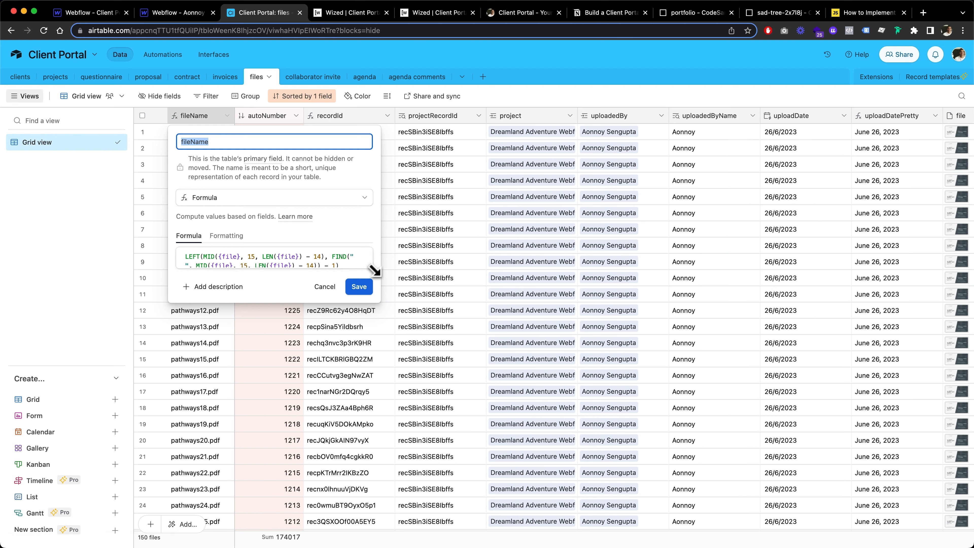
pyautogui.moveTo(371, 266); pyautogui.dragTo(371, 285)
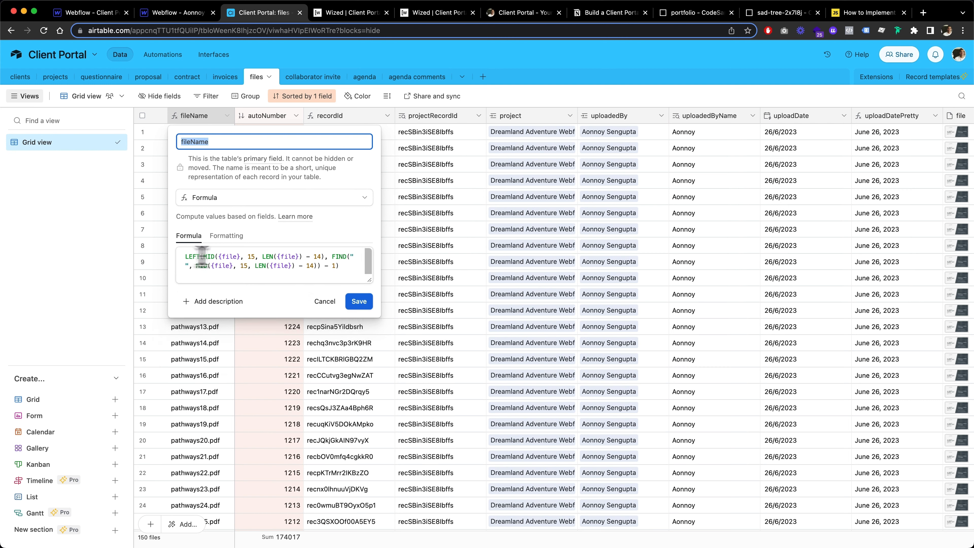
pyautogui.click(315, 265)
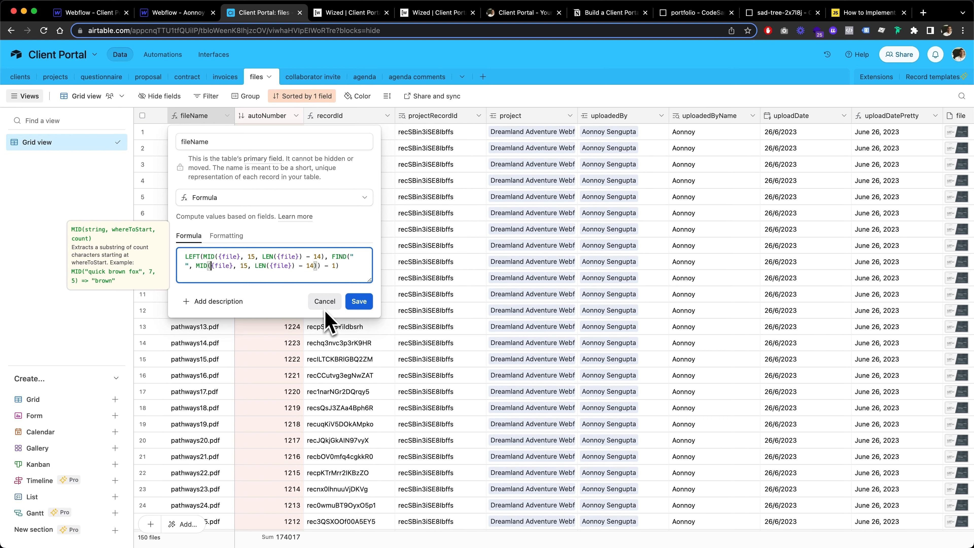
pyautogui.click(262, 266)
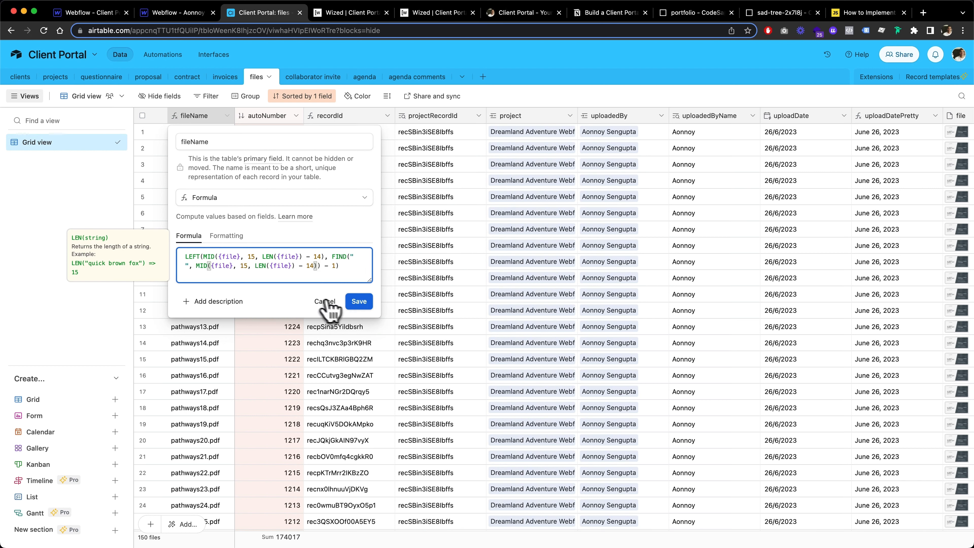
pyautogui.click(359, 301)
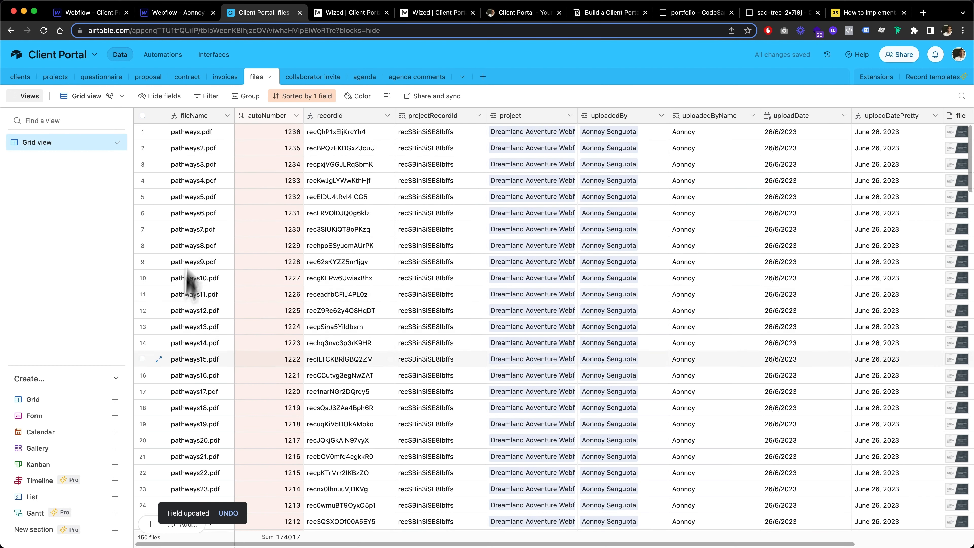
pyautogui.scroll(-15, 195, 249)
pyautogui.scroll(15, 196, 242)
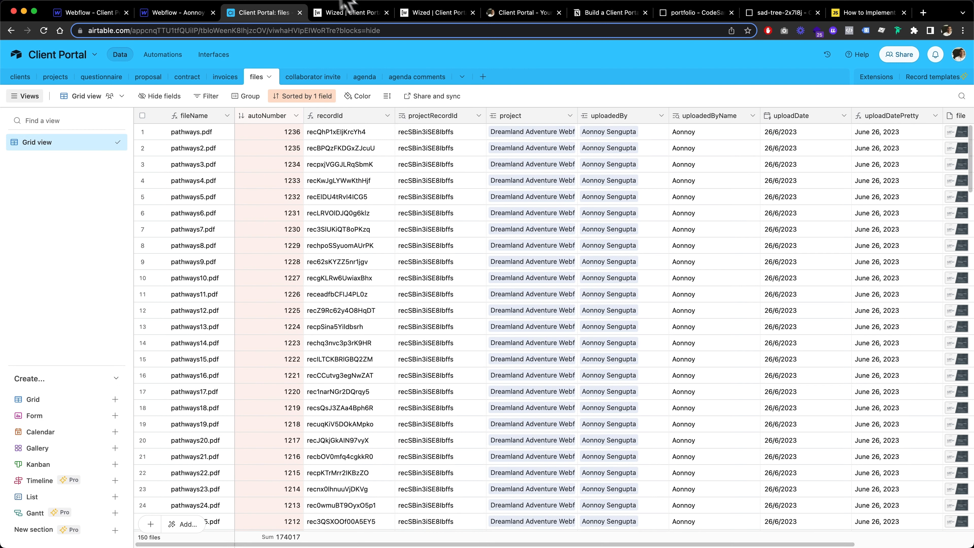
# Switch to Wized, review the File Upload request's settings under Data Out, and open the dashboard's new file popup.
pyautogui.click(350, 15)
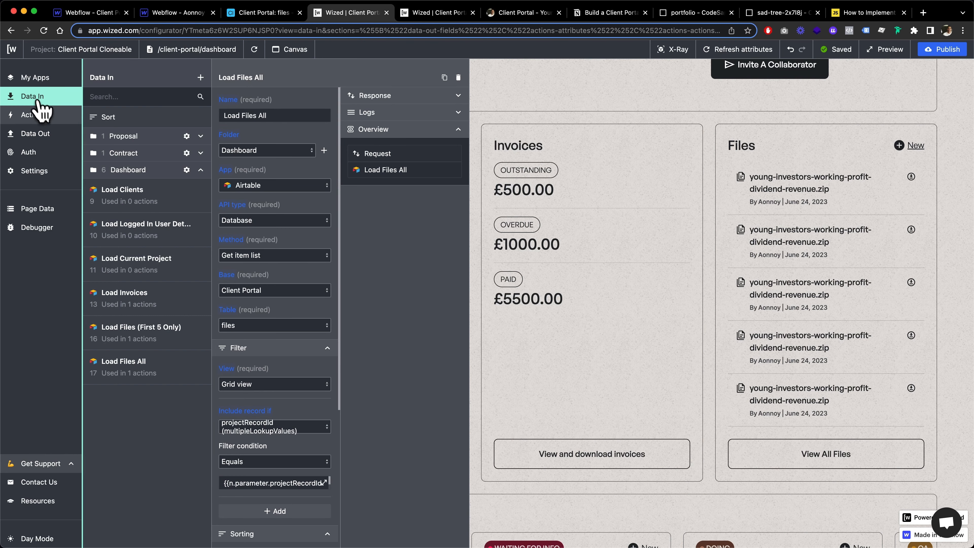
pyautogui.click(45, 133)
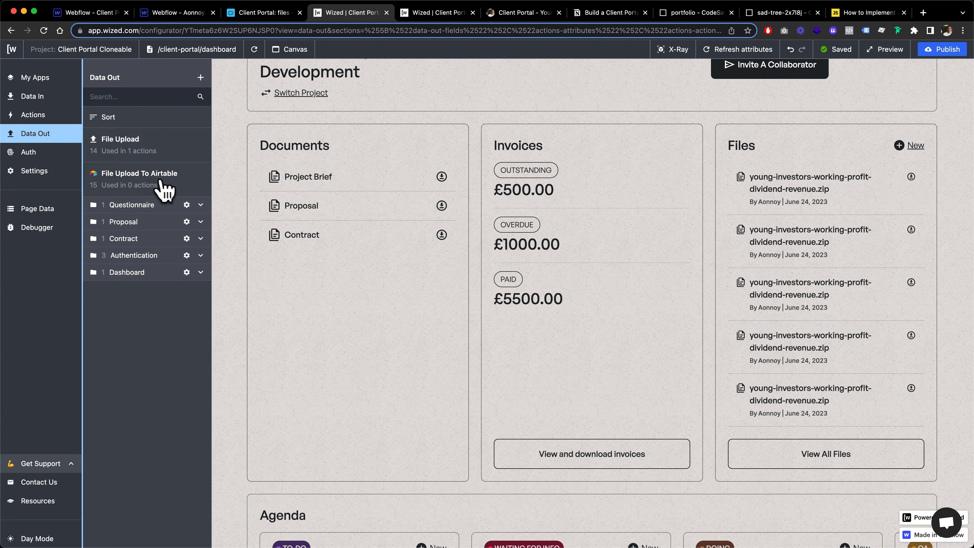
pyautogui.click(165, 151)
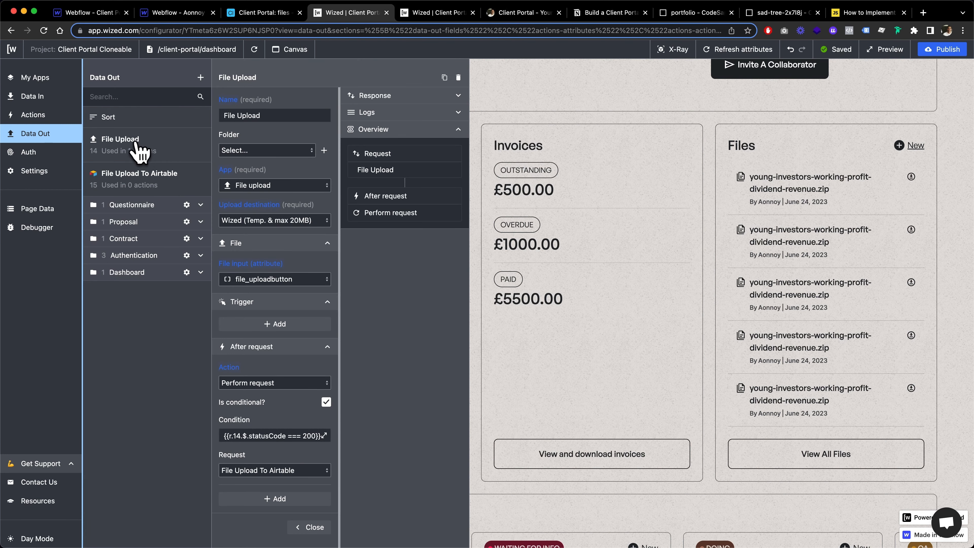
pyautogui.scroll(-1, 256, 146)
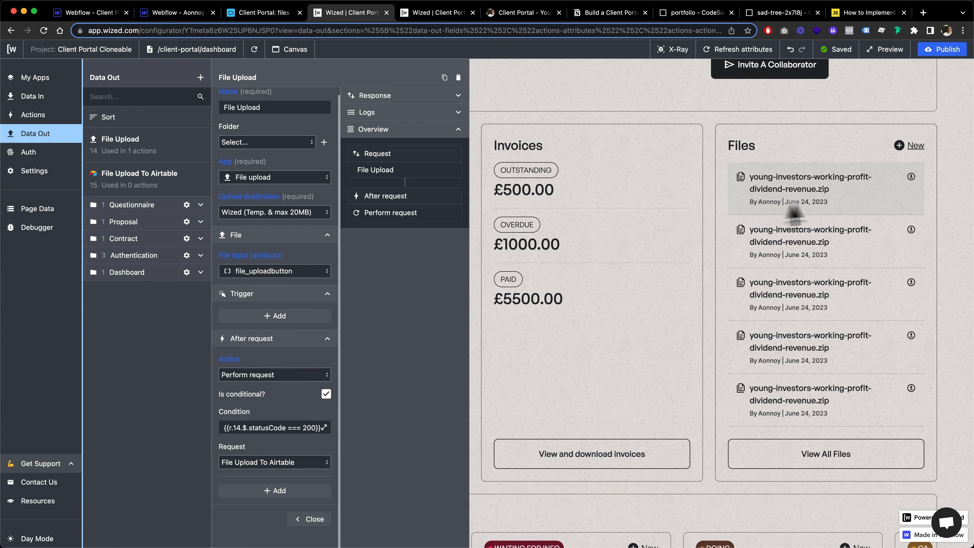
pyautogui.click(920, 149)
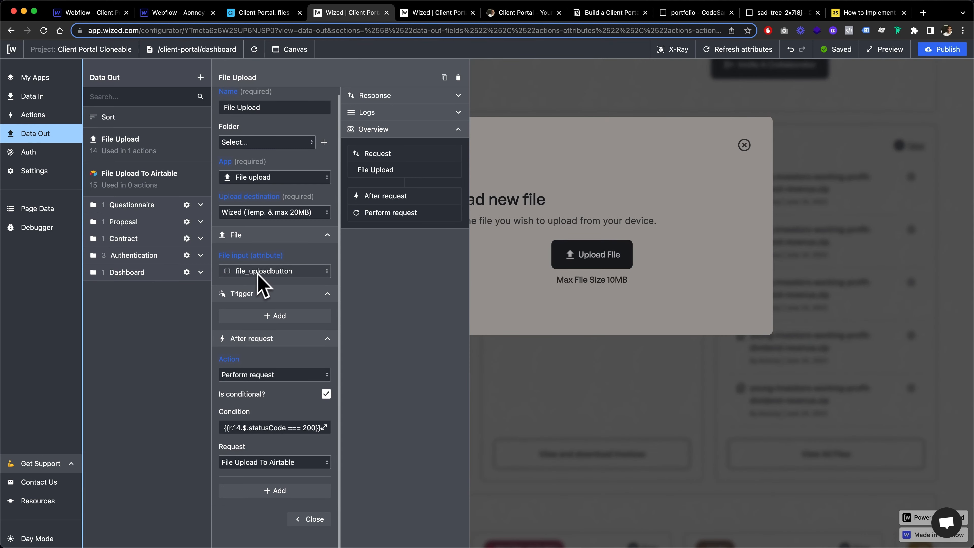
pyautogui.scroll(-1, 265, 314)
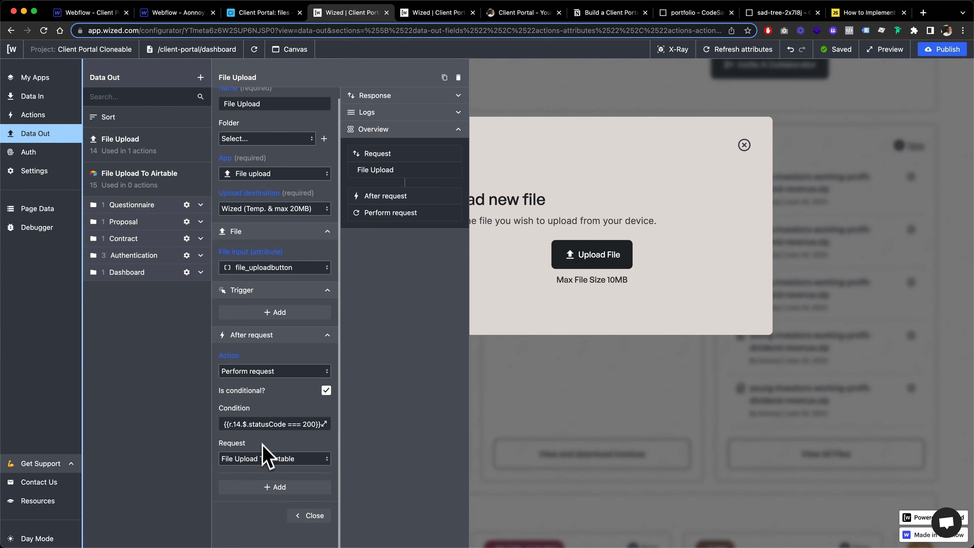
# Open the File Upload To Airtable request and review its method, base, table and field mappings.
pyautogui.click(157, 184)
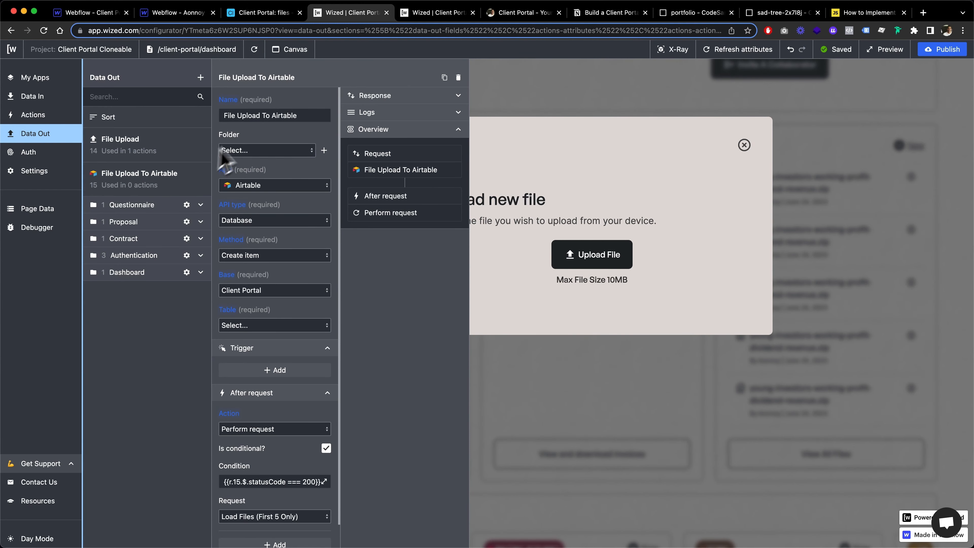
pyautogui.scroll(-3, 289, 153)
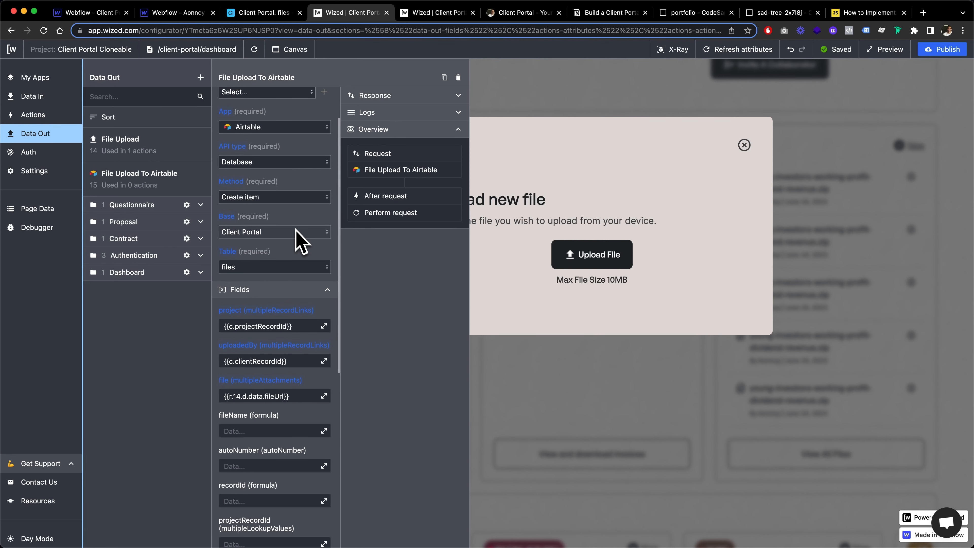
pyautogui.scroll(-5, 277, 269)
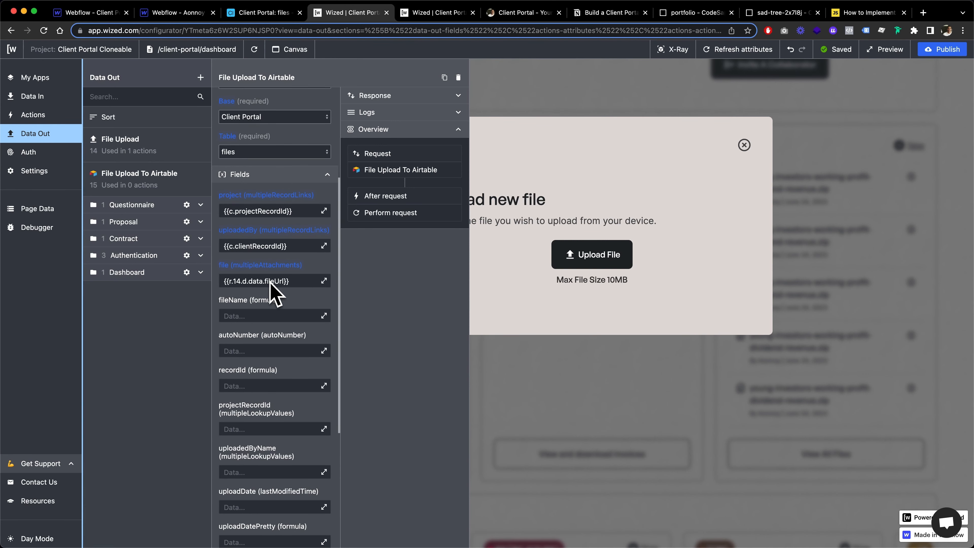
pyautogui.scroll(7, 272, 293)
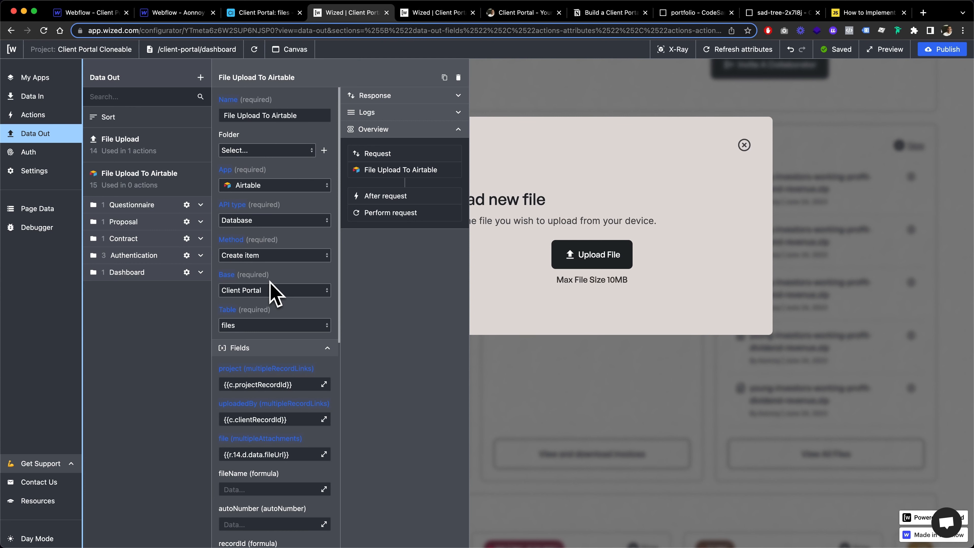
pyautogui.scroll(-2, 278, 294)
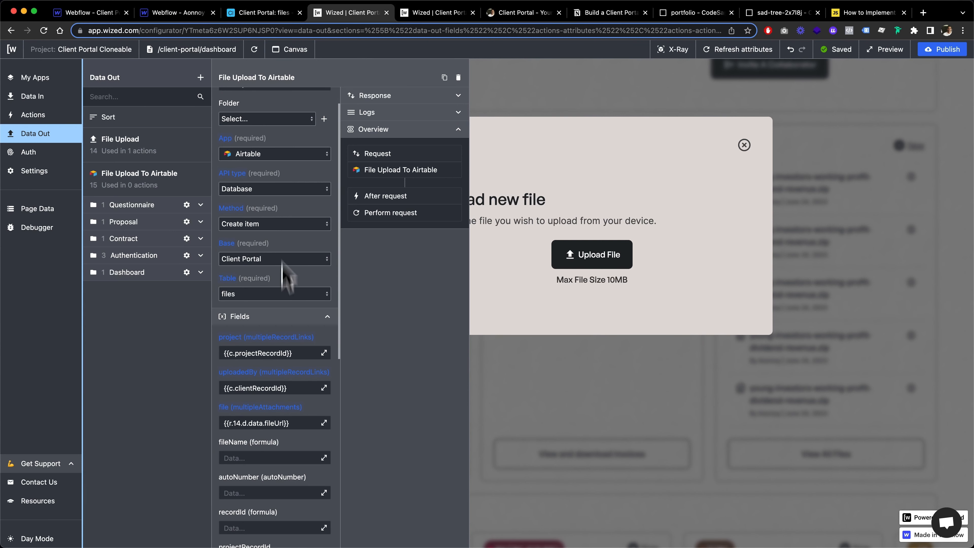
pyautogui.scroll(-3, 289, 184)
pyautogui.scroll(-4, 293, 283)
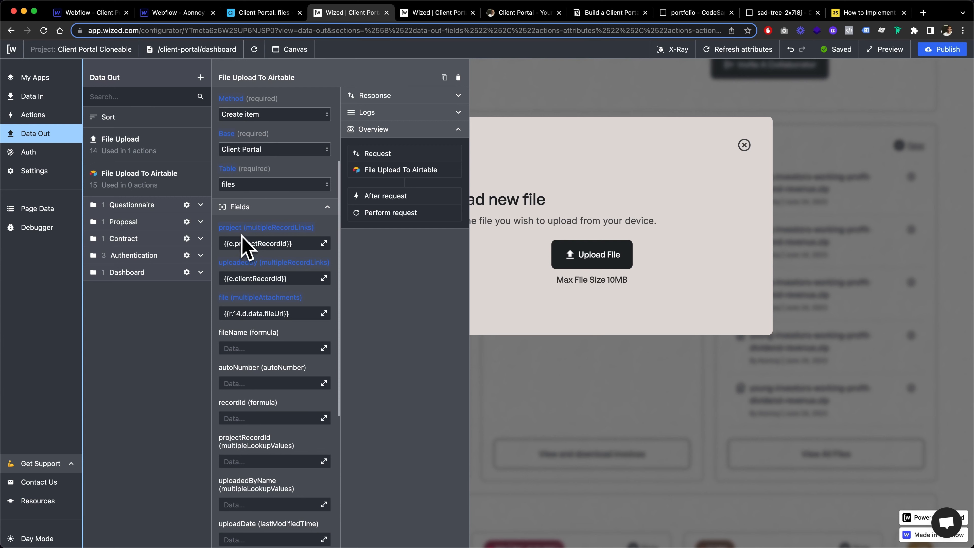
pyautogui.scroll(-2, 244, 245)
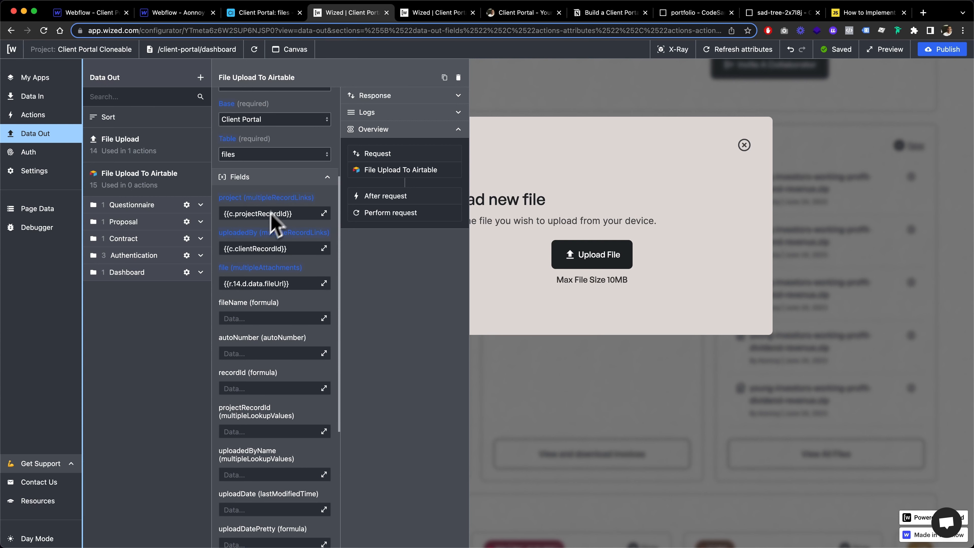
# Inspect the values behind the project and uploadedBy field mappings of the File Upload To Airtable request.
pyautogui.moveTo(293, 217); pyautogui.dragTo(223, 216)
pyautogui.click(298, 215)
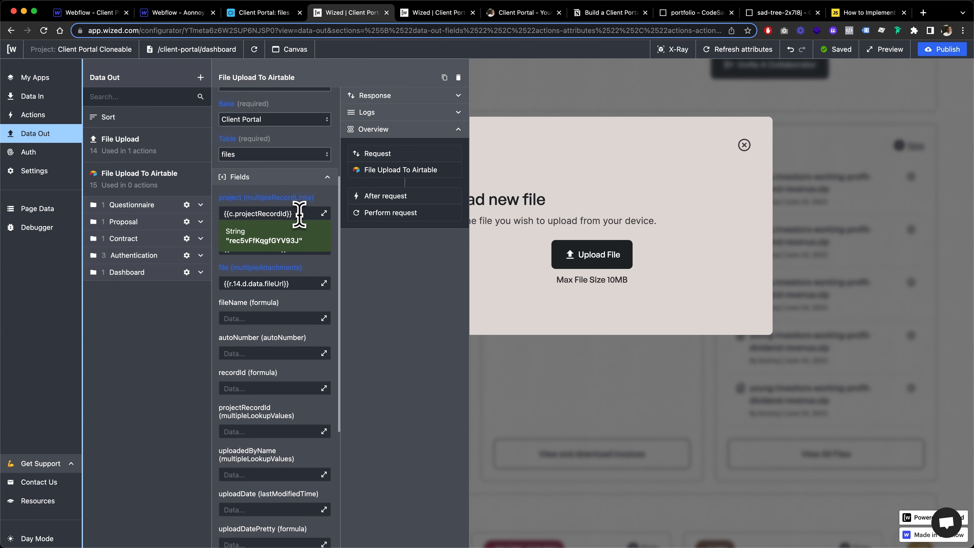
pyautogui.click(371, 260)
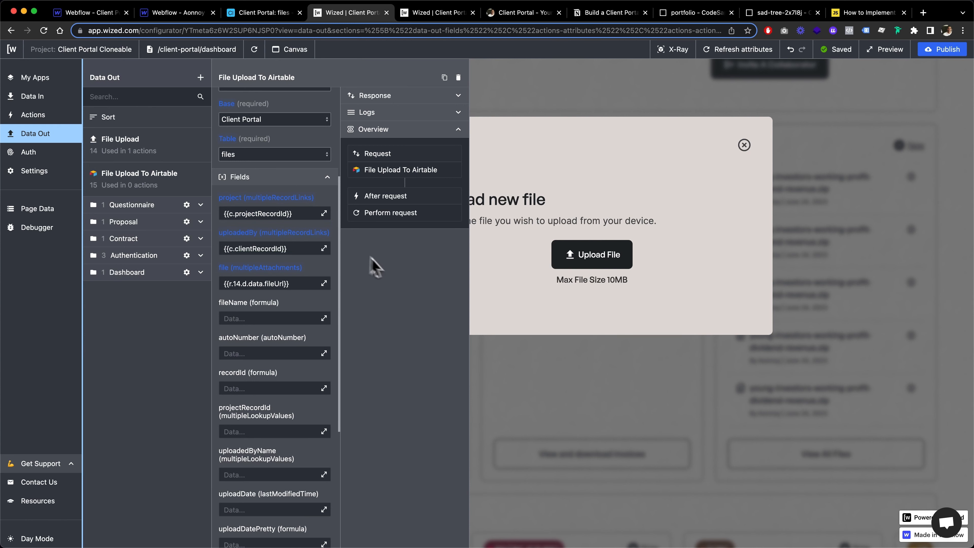
pyautogui.click(290, 250)
pyautogui.click(359, 283)
pyautogui.click(302, 251)
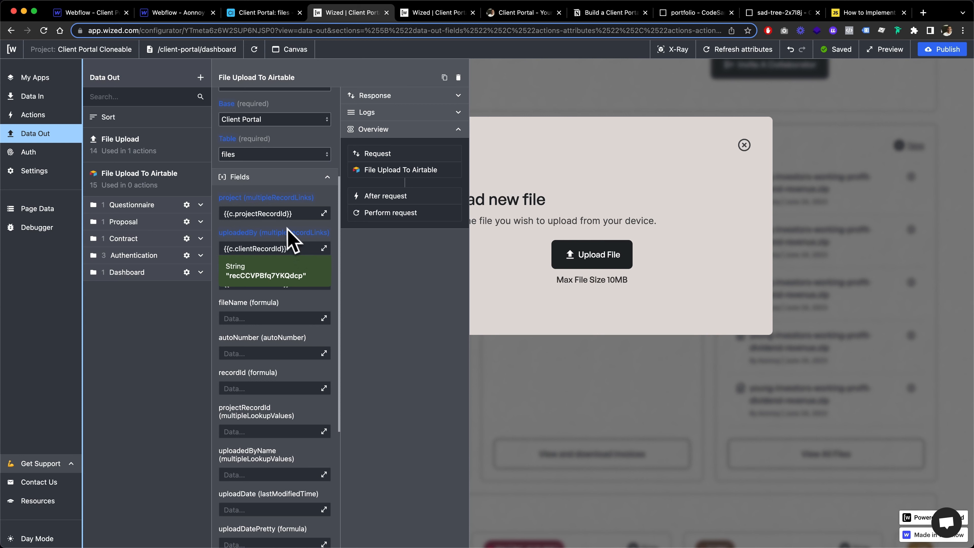
pyautogui.click(384, 340)
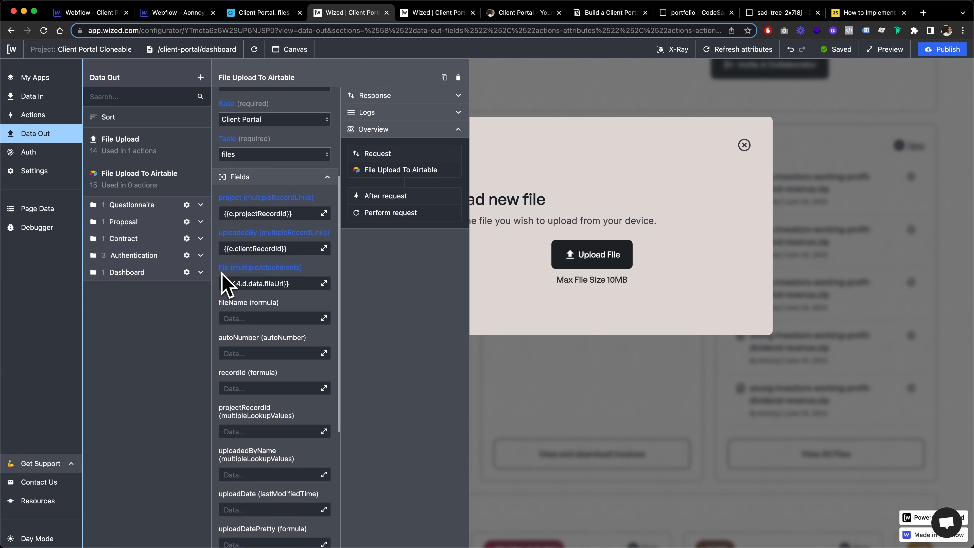
# Inspect the file field's {{r.14.d.data.fileUrl}} mapping and review the request's remaining fields and after-request action.
pyautogui.click(276, 283)
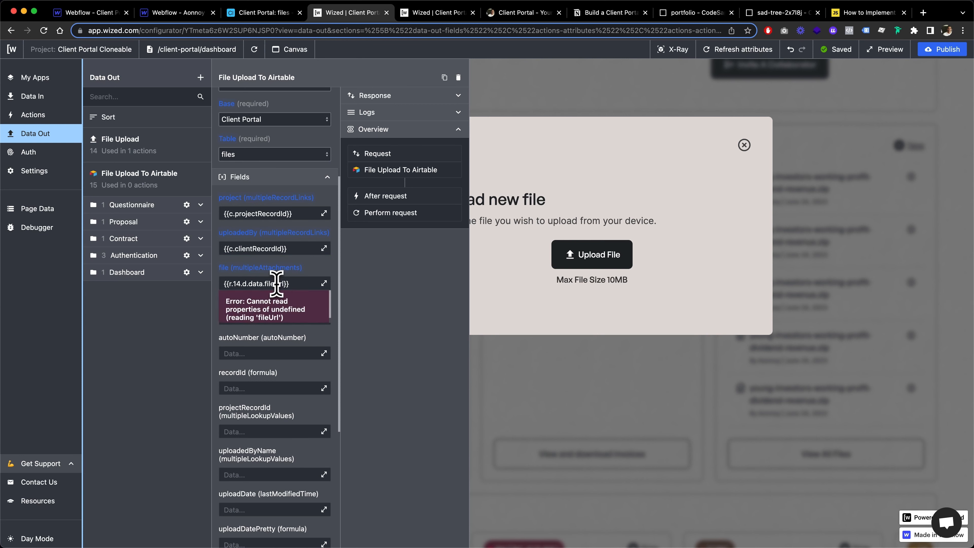
pyautogui.click(382, 300)
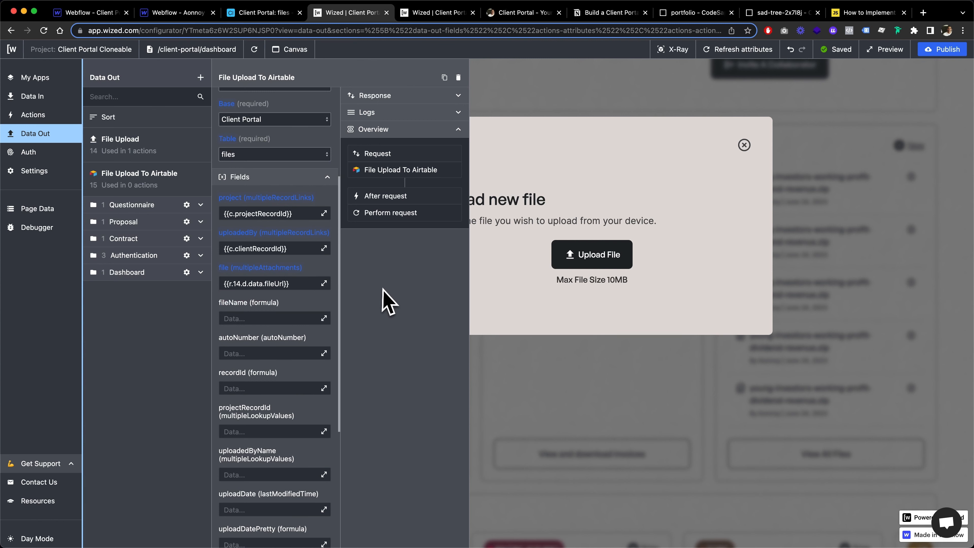
pyautogui.scroll(-5, 324, 326)
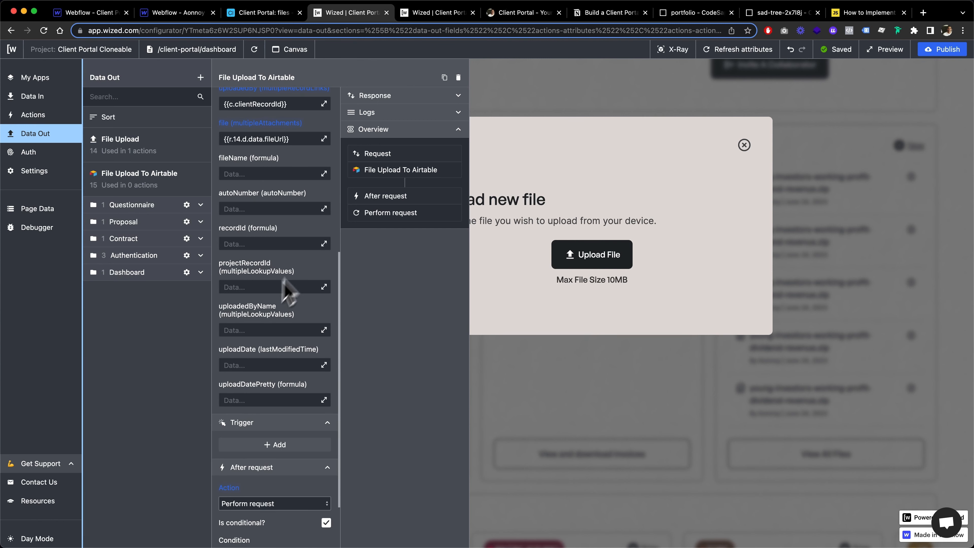
pyautogui.scroll(-4, 265, 332)
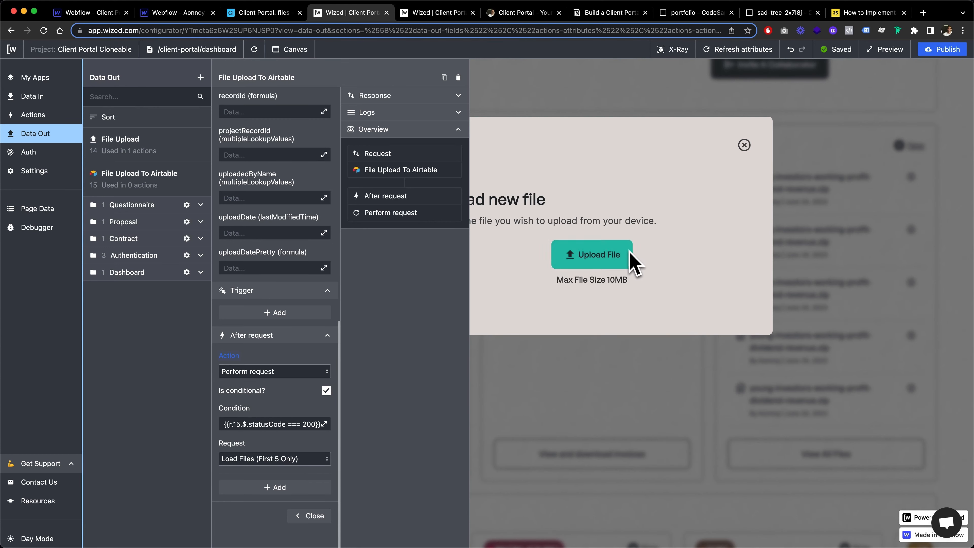
# Upload the file N9sX8YPcQ9c97qKGd1JcgSvMoms.webp from the Desktop through the dashboard's new file popup, and close the popup.
pyautogui.click(758, 154)
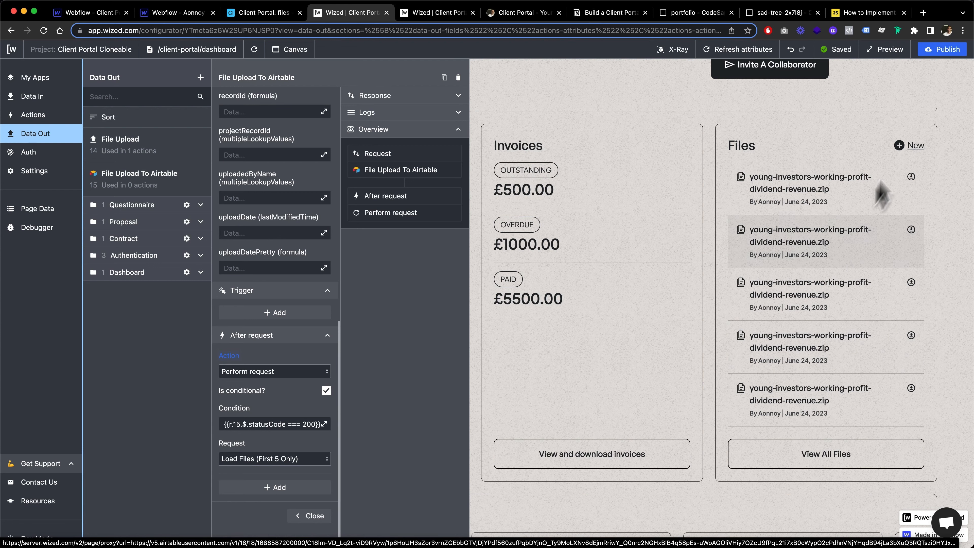
pyautogui.click(916, 150)
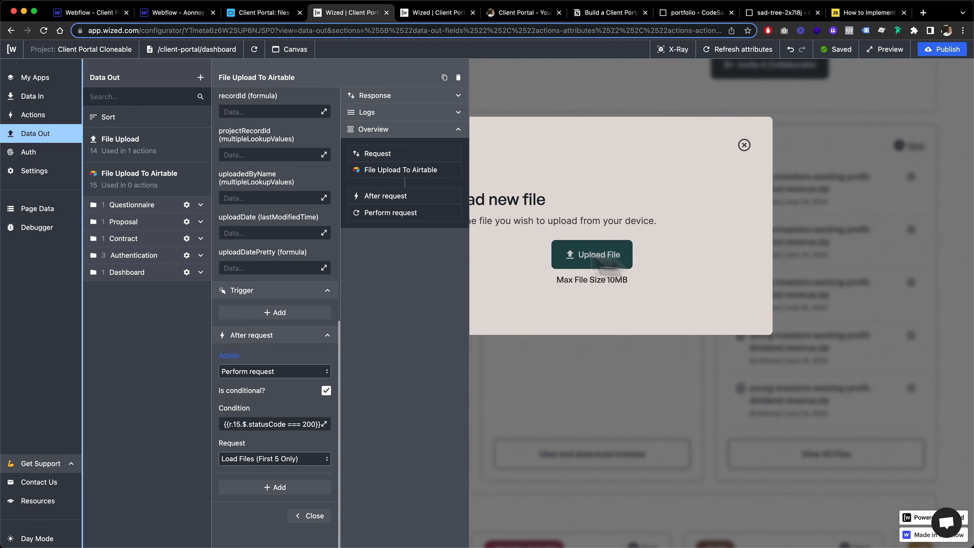
pyautogui.click(37, 138)
pyautogui.click(561, 255)
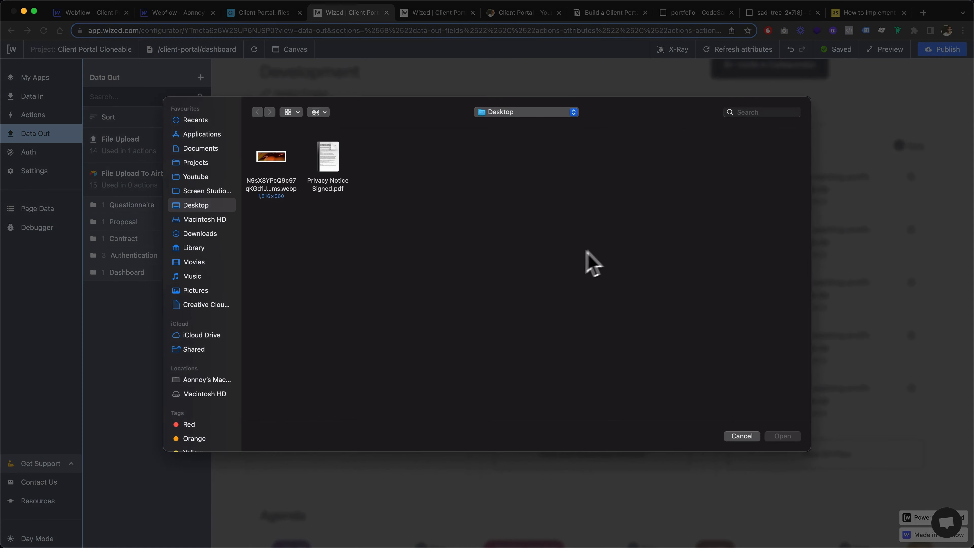
pyautogui.click(265, 160)
pyautogui.doubleClick(262, 161)
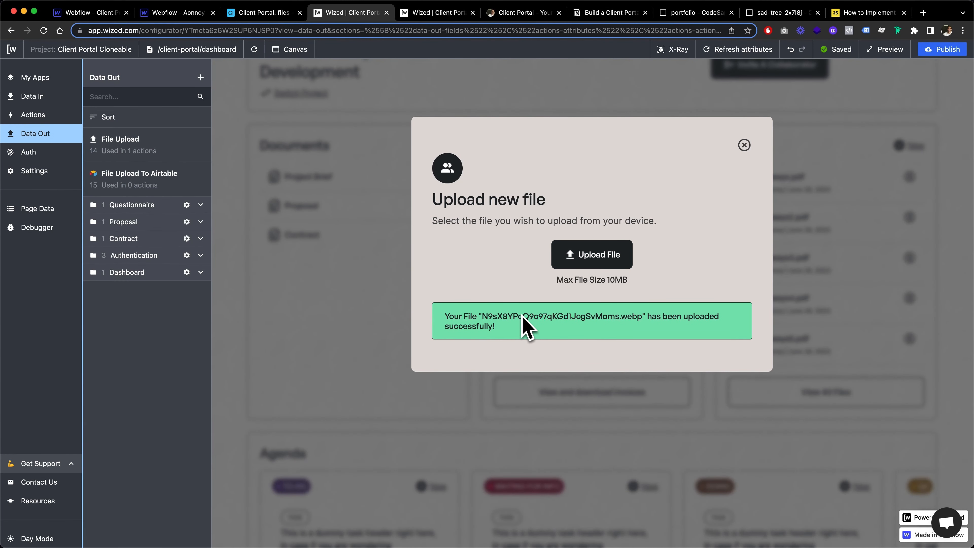
pyautogui.moveTo(482, 316); pyautogui.dragTo(445, 317)
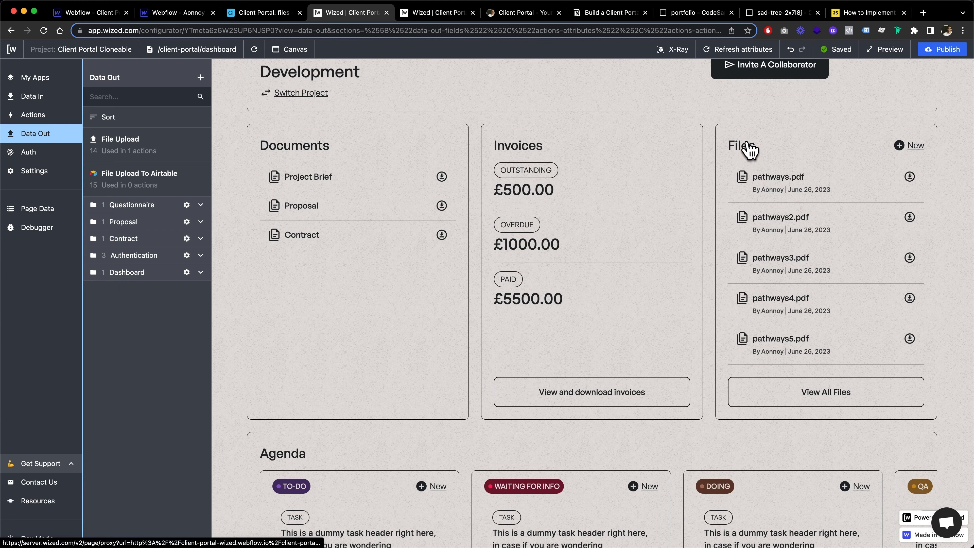
pyautogui.click(744, 145)
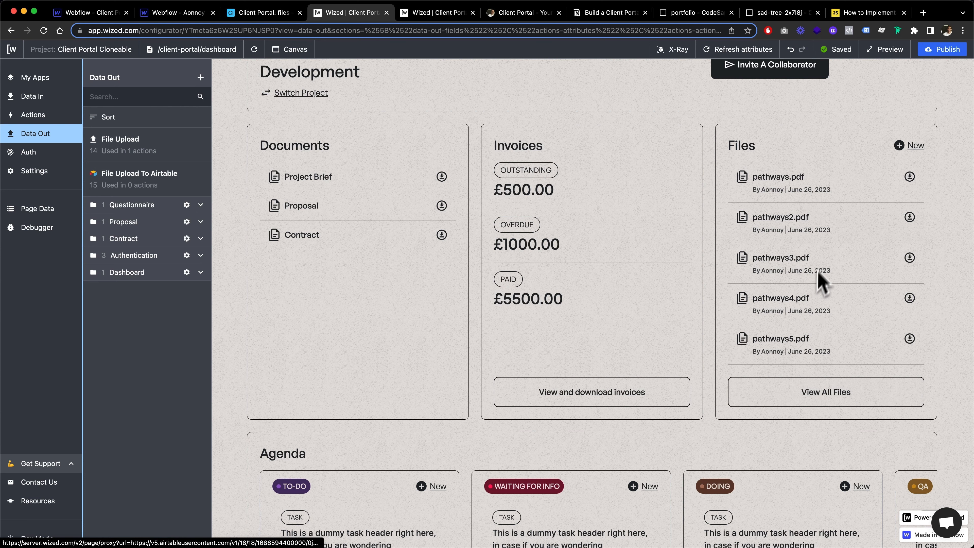
# Reload the dashboard preview and check its Files card for the uploaded file.
pyautogui.scroll(3, 801, 334)
pyautogui.scroll(-2, 791, 300)
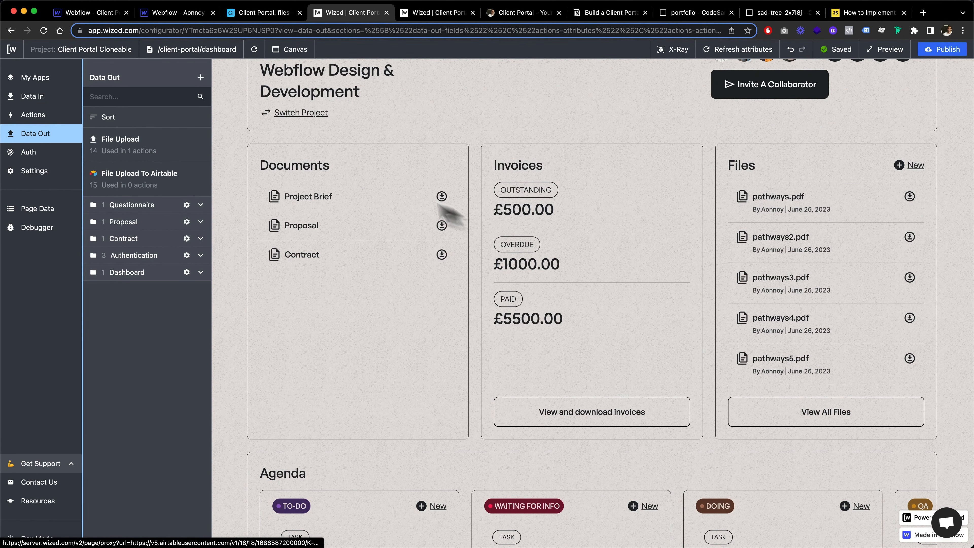
pyautogui.click(440, 196)
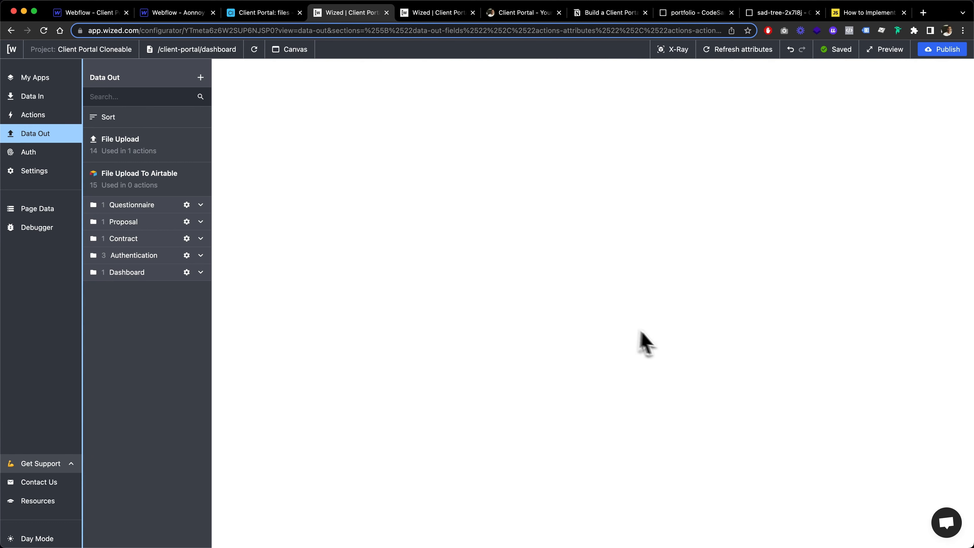
pyautogui.scroll(3, 710, 292)
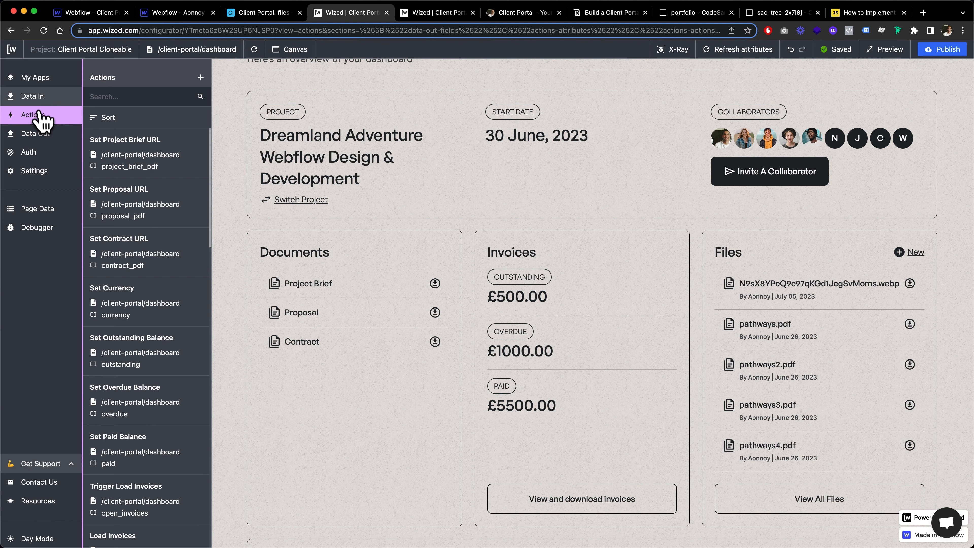
# Review the Load Files (First 5 Only) request's table, filter, sorting and record limit under Data In.
pyautogui.click(48, 135)
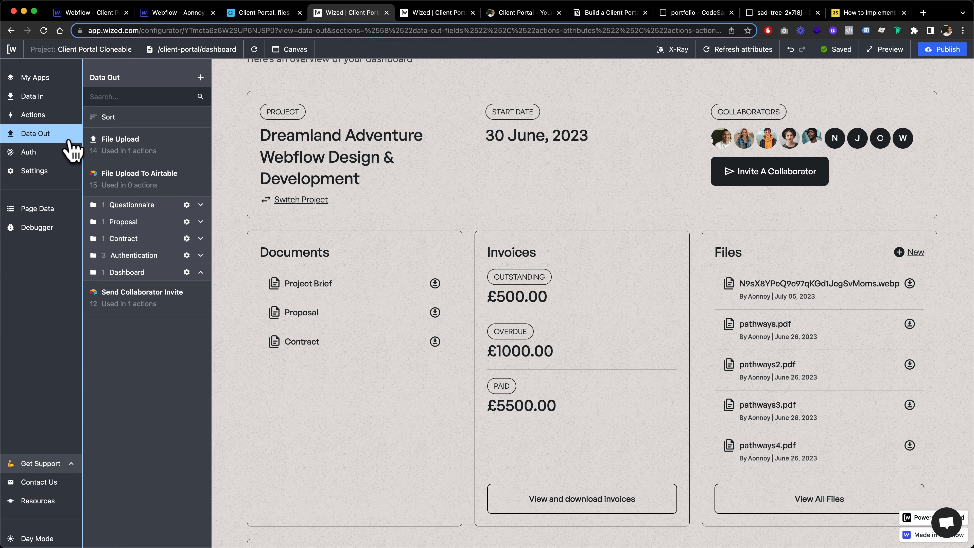
pyautogui.click(54, 96)
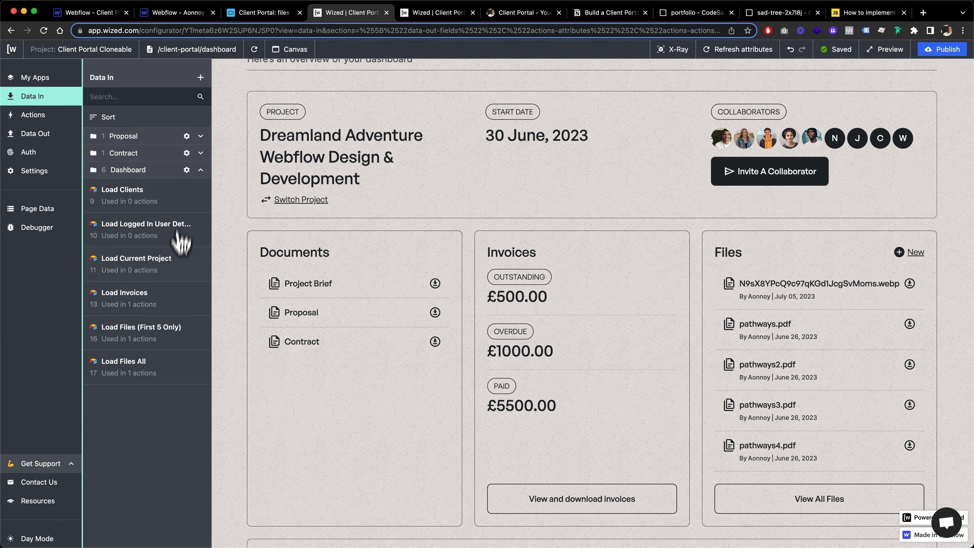
pyautogui.click(176, 345)
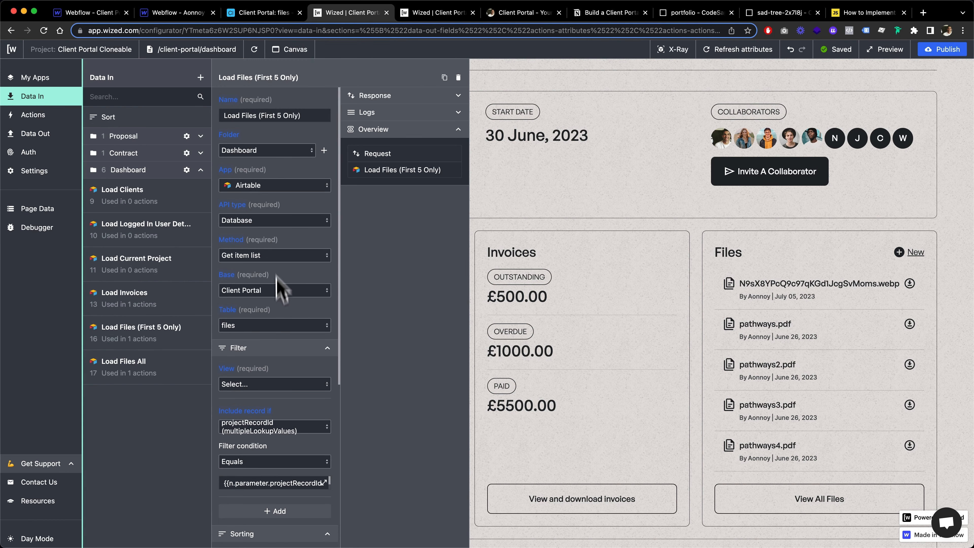
pyautogui.scroll(-5, 281, 291)
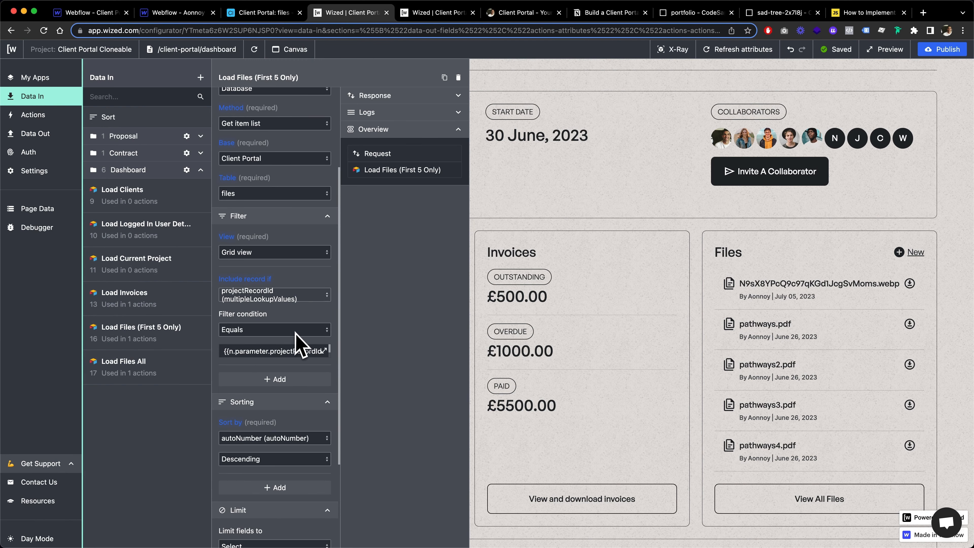
pyautogui.scroll(-2, 291, 372)
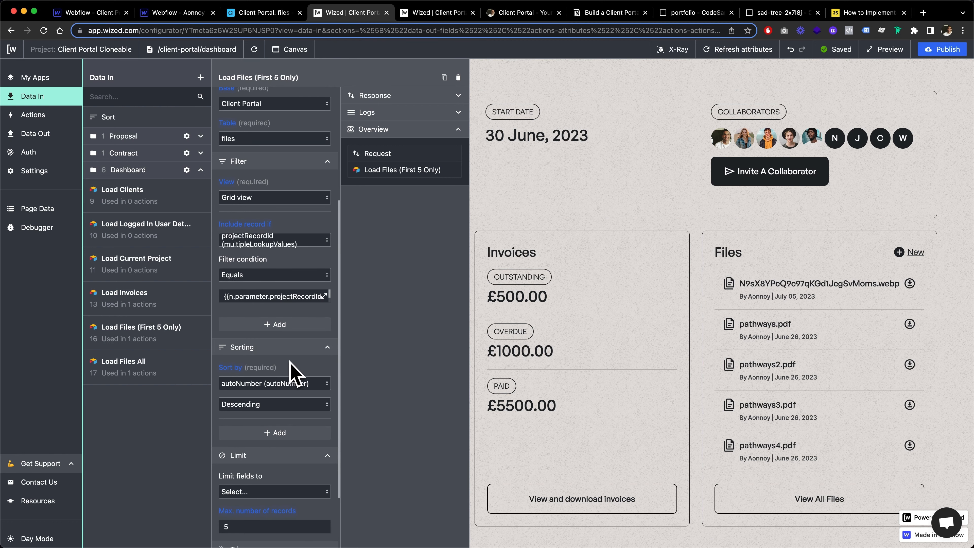
# Review the File Upload To Airtable request's method, table and project, uploadedBy and file mappings under Data Out, and close it.
pyautogui.click(44, 138)
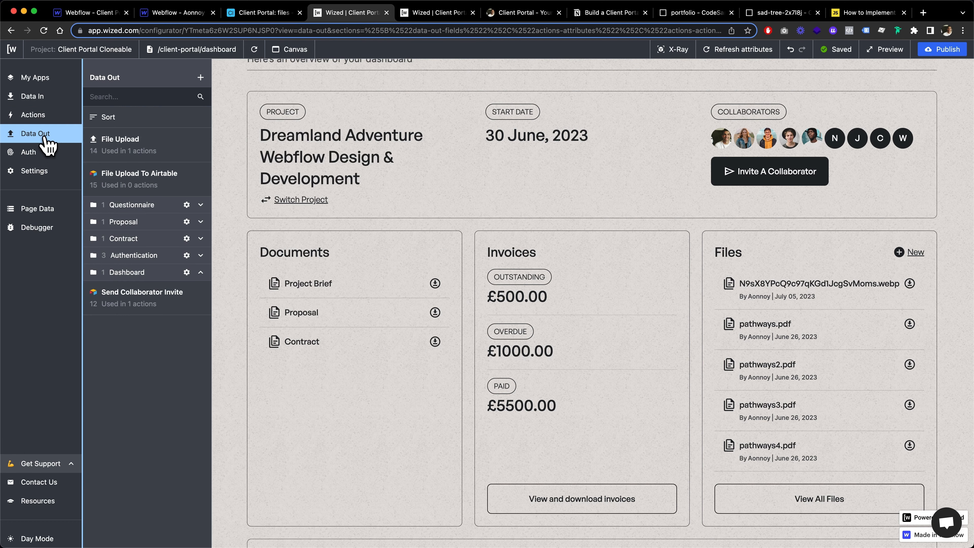
pyautogui.click(174, 184)
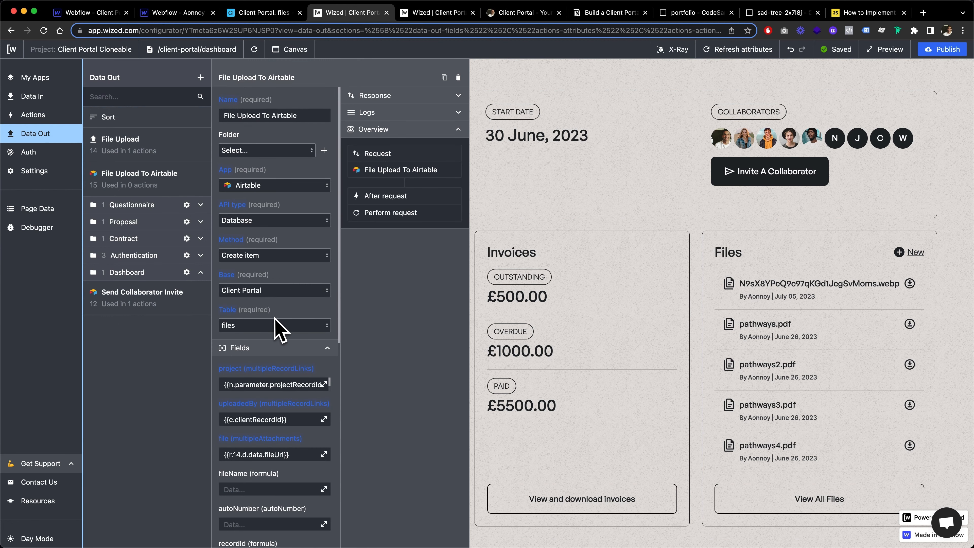
pyautogui.scroll(-4, 274, 318)
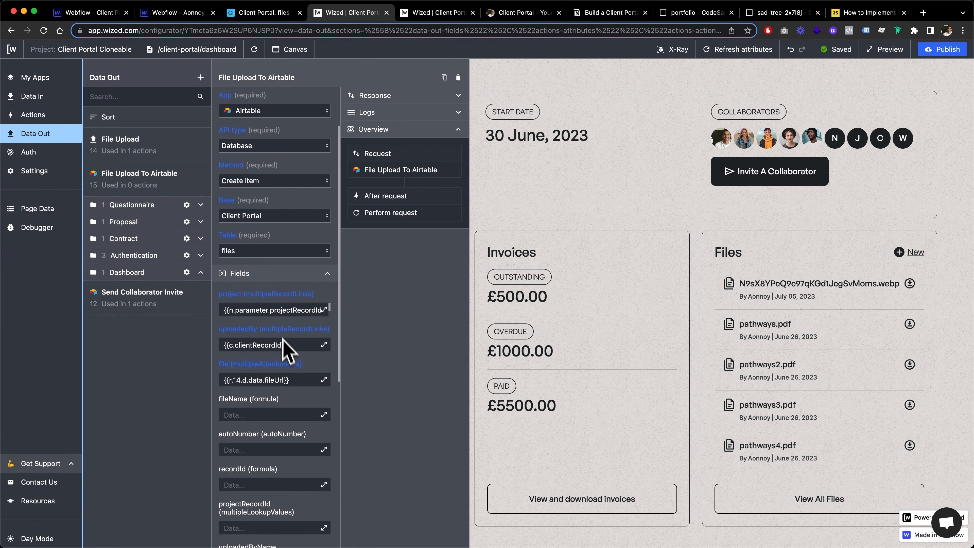
pyautogui.scroll(1, 270, 292)
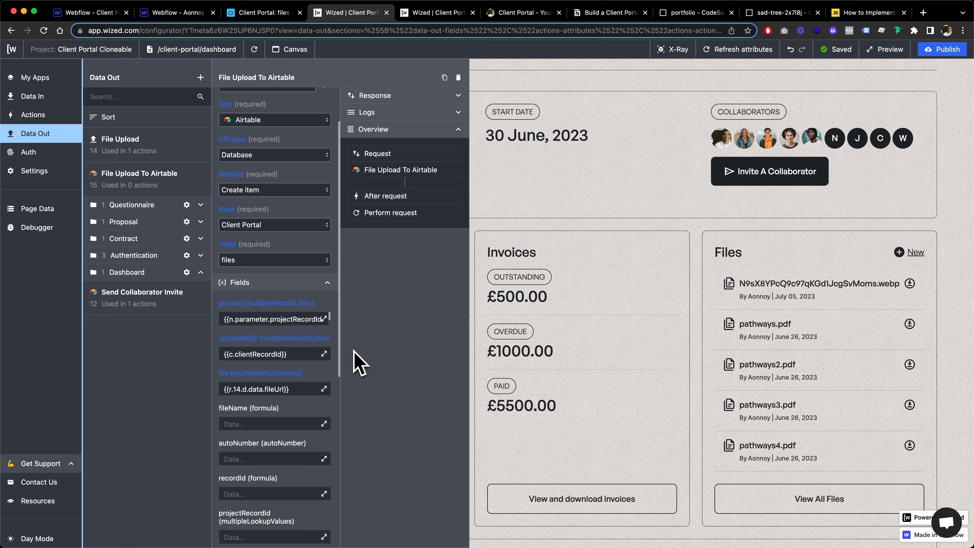
pyautogui.click(46, 131)
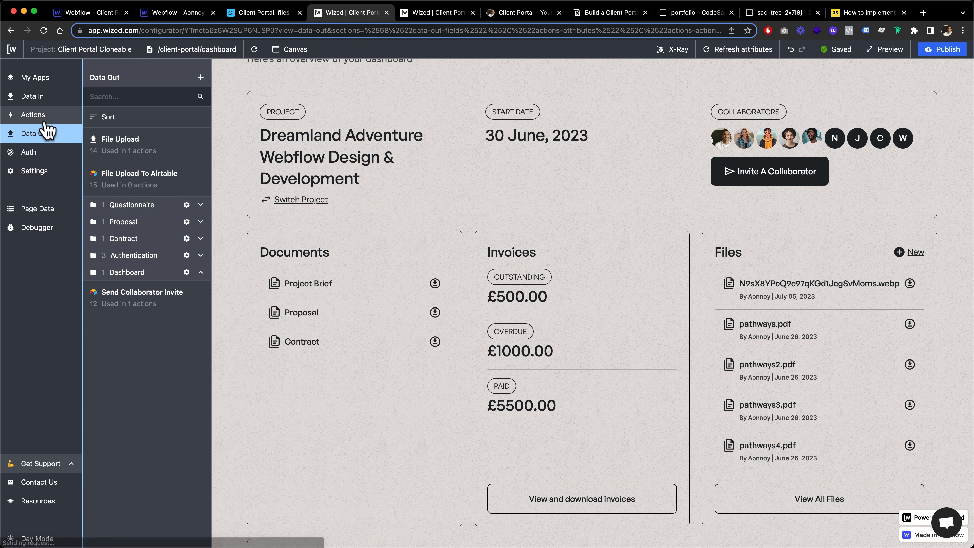
# Show the Actions list and highlight the current project's title on the dashboard.
pyautogui.click(46, 122)
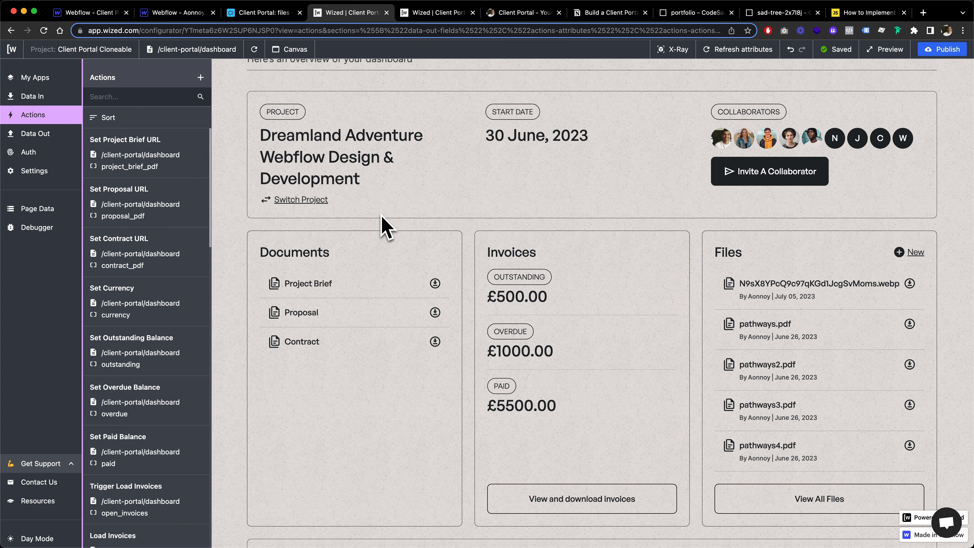
pyautogui.scroll(1, 384, 224)
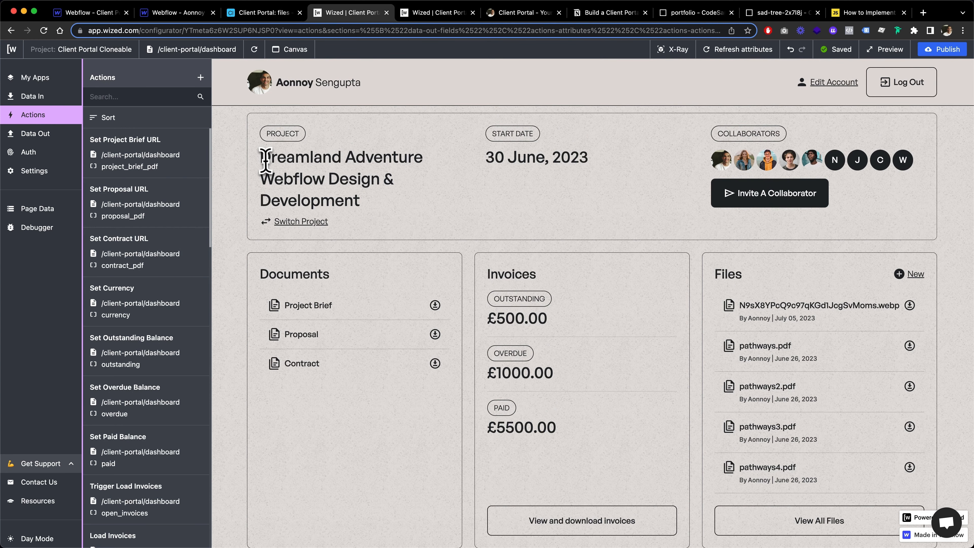
pyautogui.moveTo(263, 157); pyautogui.dragTo(412, 179)
pyautogui.click(407, 184)
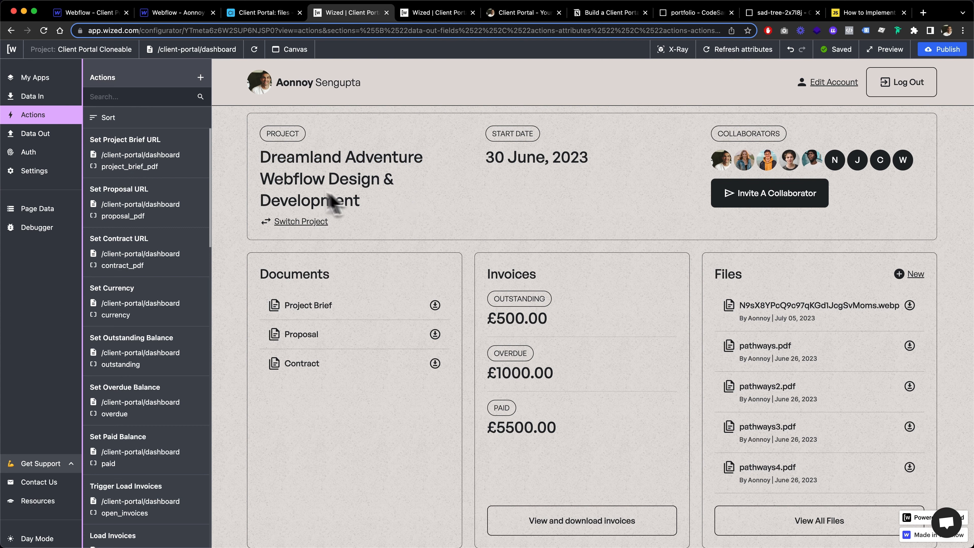
pyautogui.moveTo(262, 158); pyautogui.dragTo(385, 206)
pyautogui.click(392, 220)
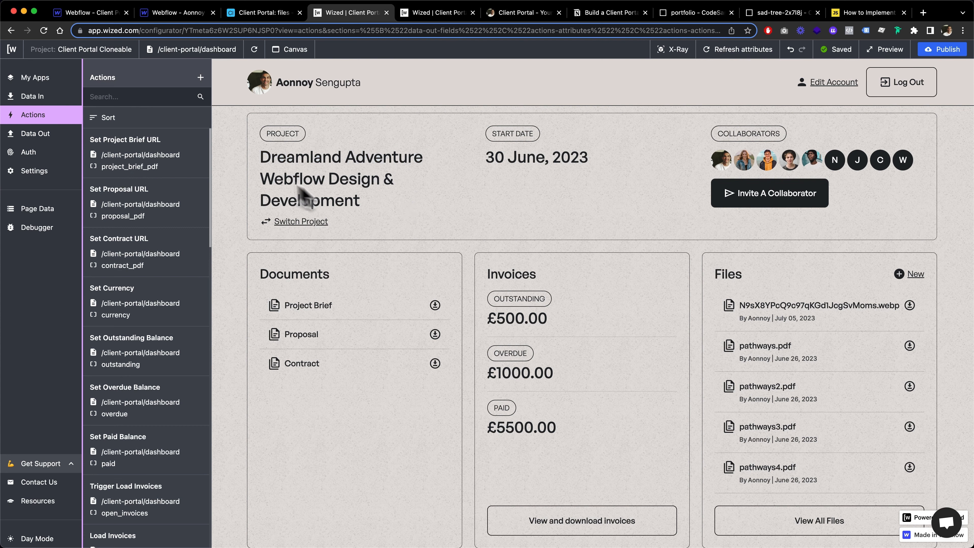
# Examine the projectRecordId navigation parameter and the record ID cookies in Page Data.
pyautogui.click(43, 214)
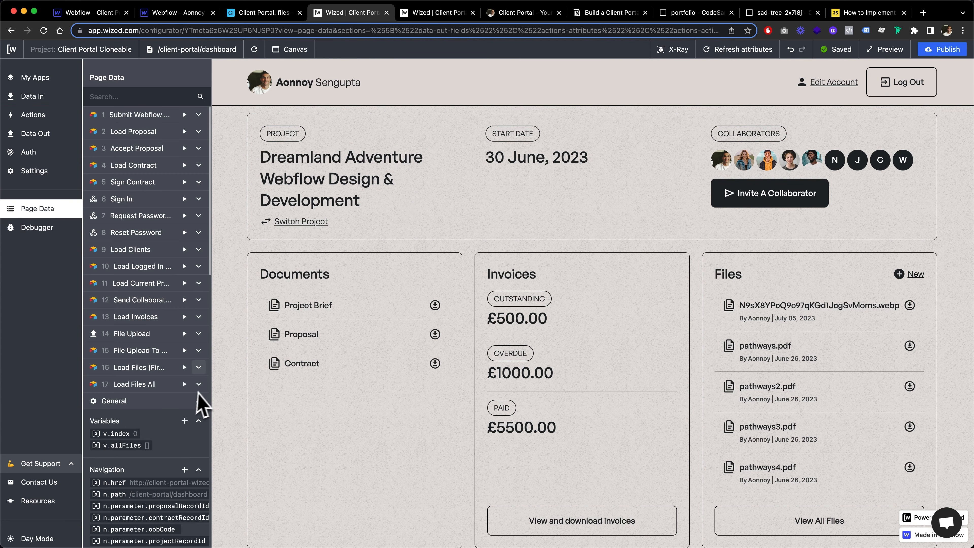
pyautogui.scroll(-5, 180, 392)
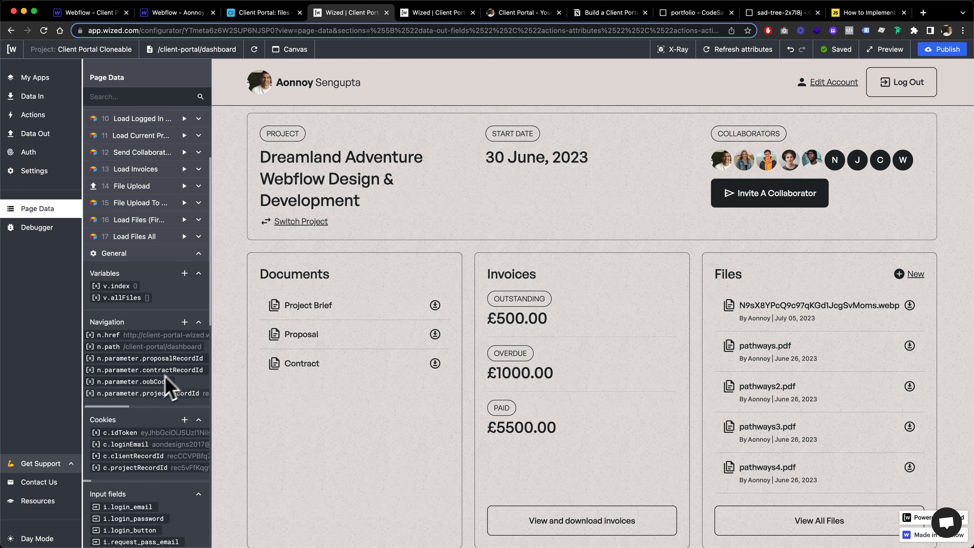
pyautogui.hscroll(5, 177, 399)
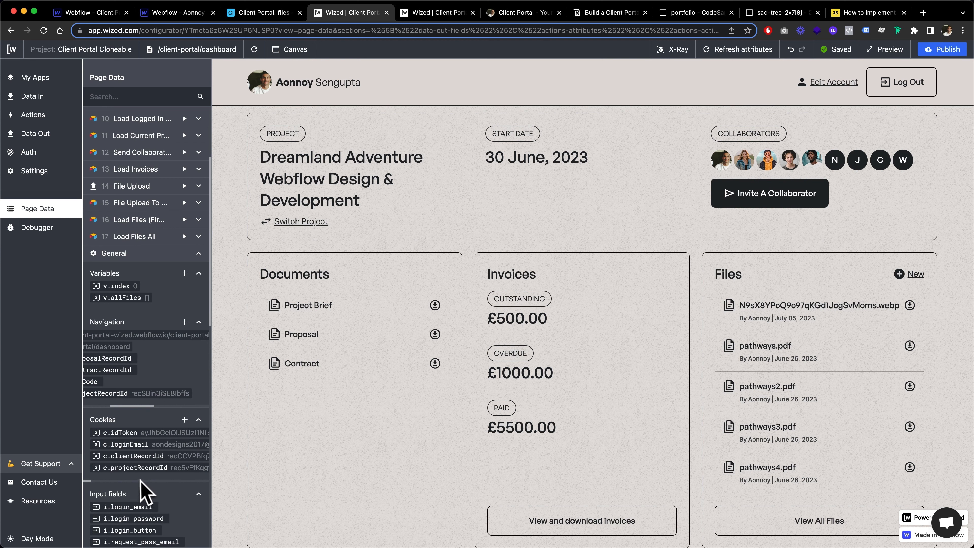
pyautogui.hscroll(5, 163, 476)
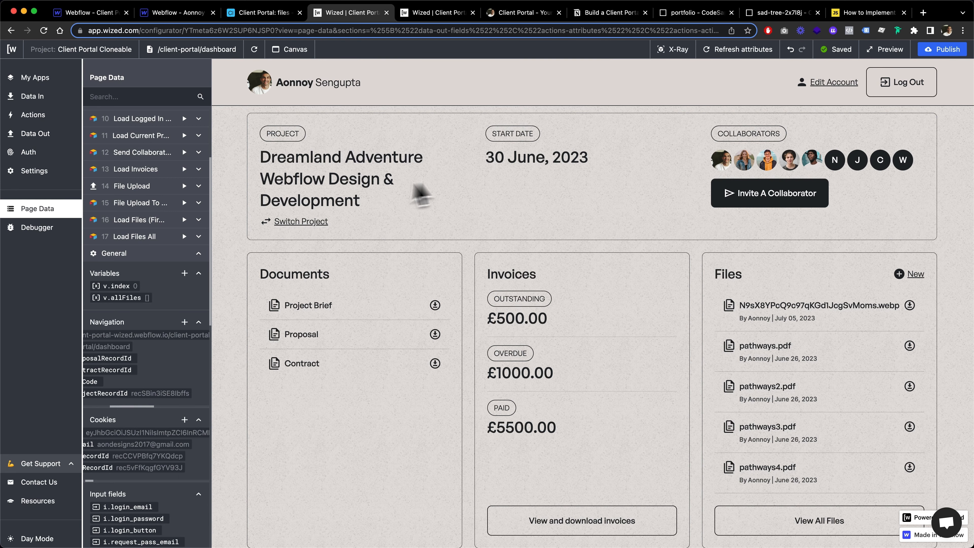
# View the Switch Project popup and close it, and compare the current project's title with the projectRecordId navigation parameter.
pyautogui.click(303, 221)
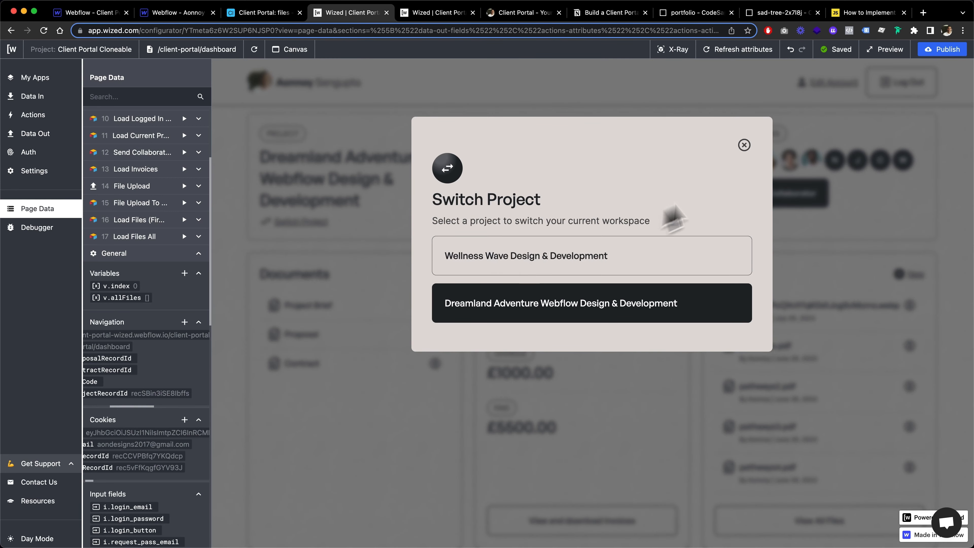
pyautogui.click(744, 145)
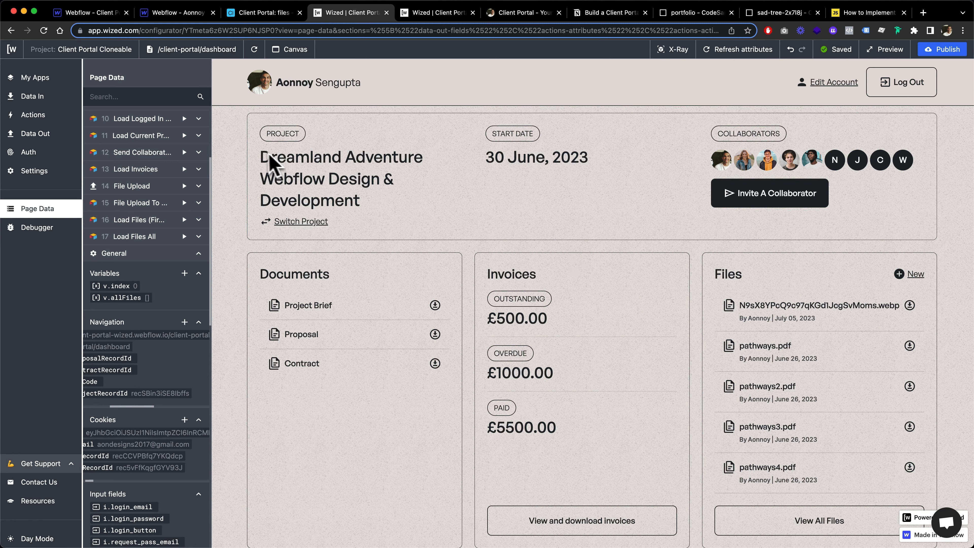
pyautogui.moveTo(261, 156); pyautogui.dragTo(391, 203)
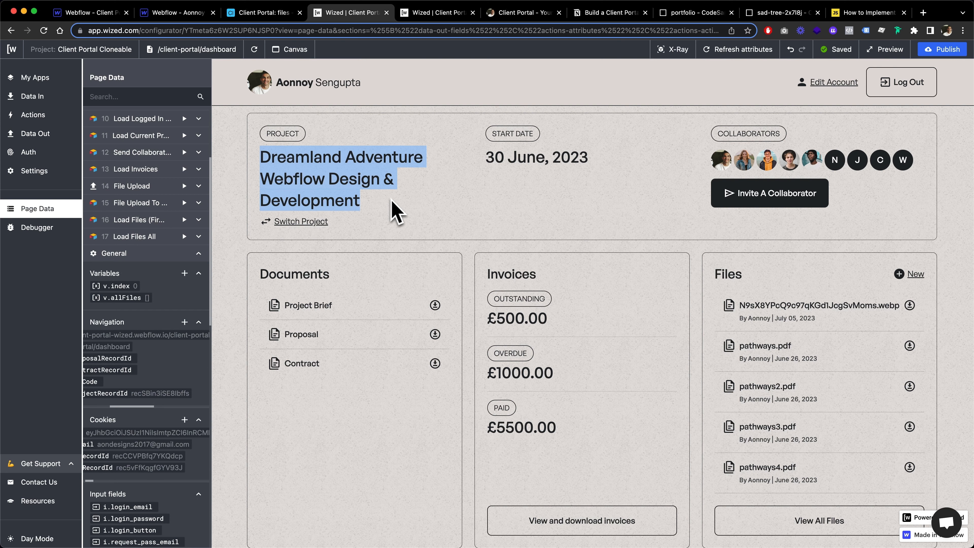
pyautogui.hscroll(-5, 158, 384)
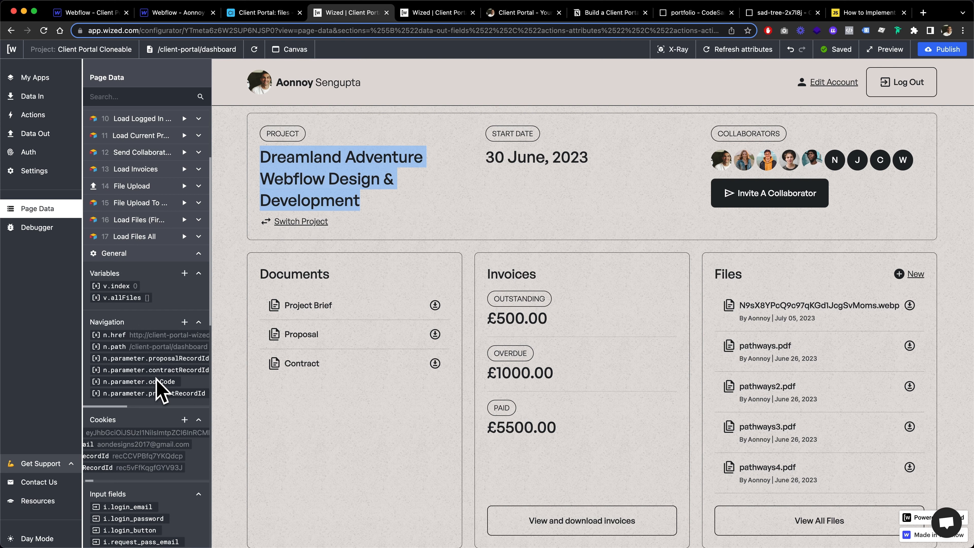
pyautogui.hscroll(2, 141, 410)
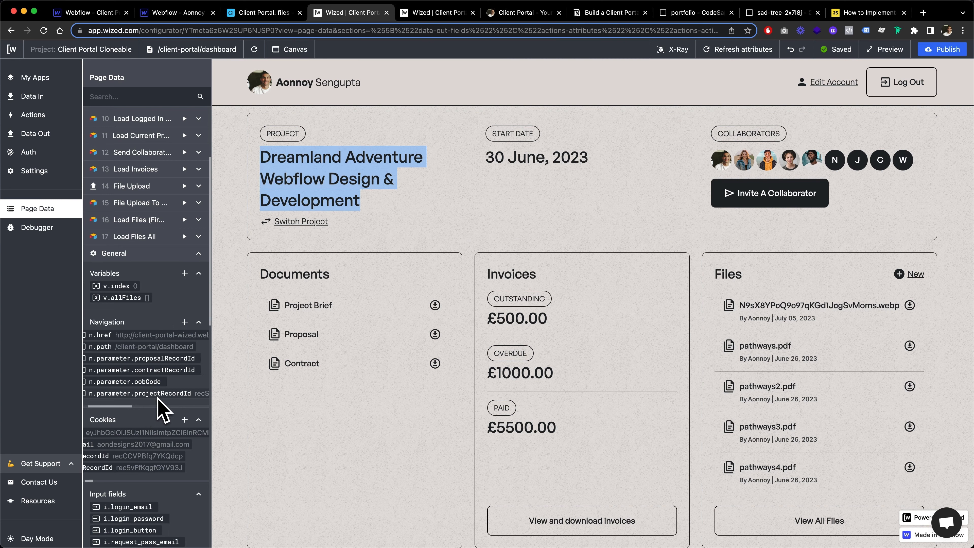
pyautogui.click(386, 254)
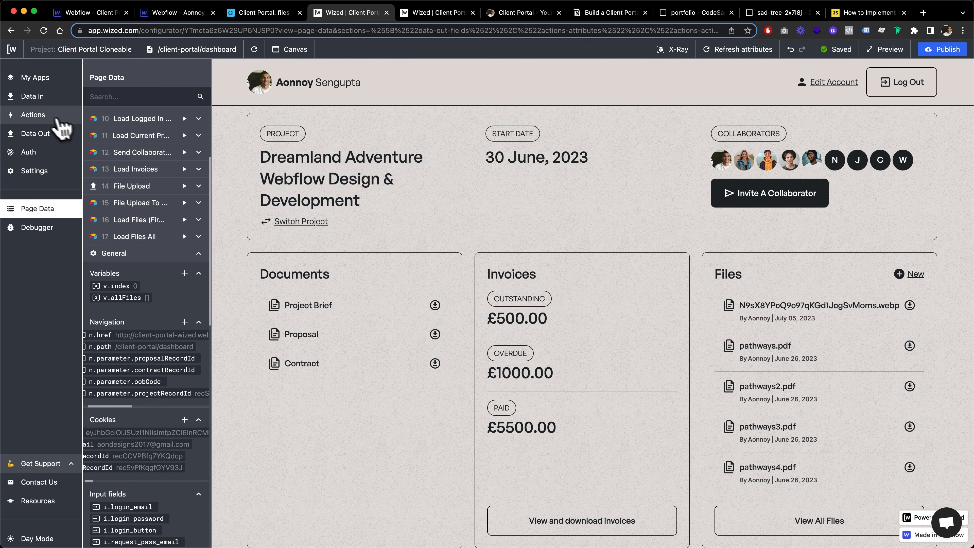
# Show the Actions list and compare the project brief, proposal and contract URL actions with the dashboard's Documents section.
pyautogui.click(40, 115)
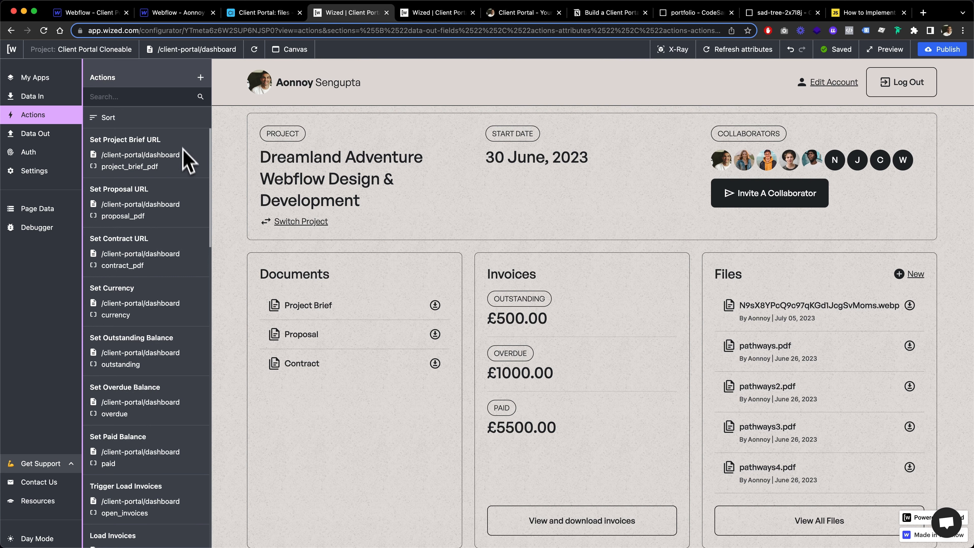
pyautogui.scroll(-1, 185, 158)
pyautogui.scroll(1, 166, 142)
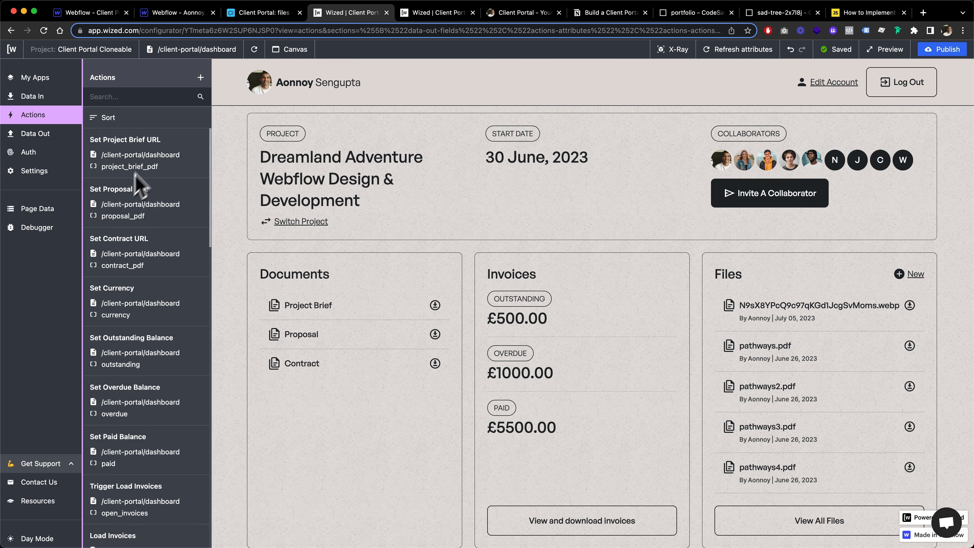
pyautogui.scroll(-1, 148, 189)
pyautogui.scroll(1, 148, 190)
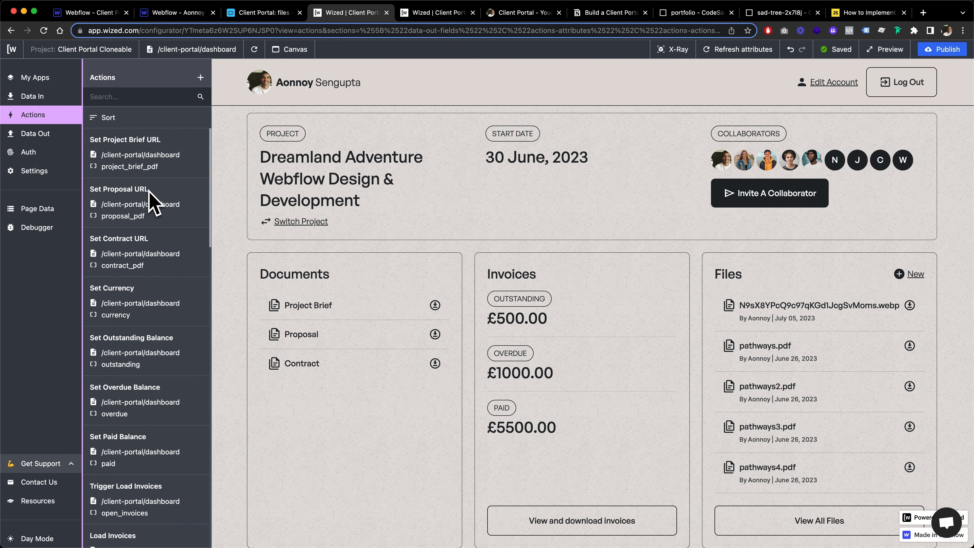
pyautogui.scroll(-2, 328, 322)
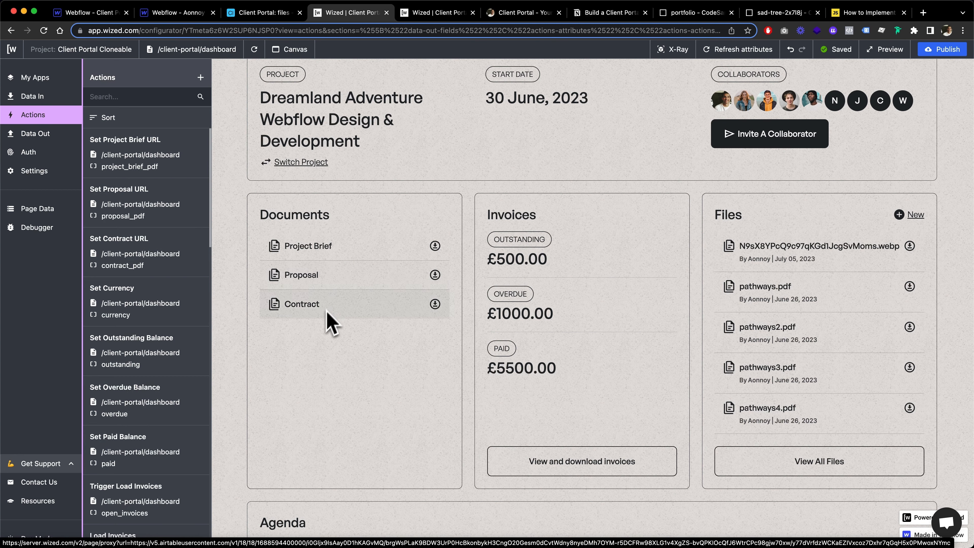
# Switch to Airtable to examine the projectBriefPdf, proposalPdf and contractPdf fields in the projects table, and return to Wized.
pyautogui.click(233, 13)
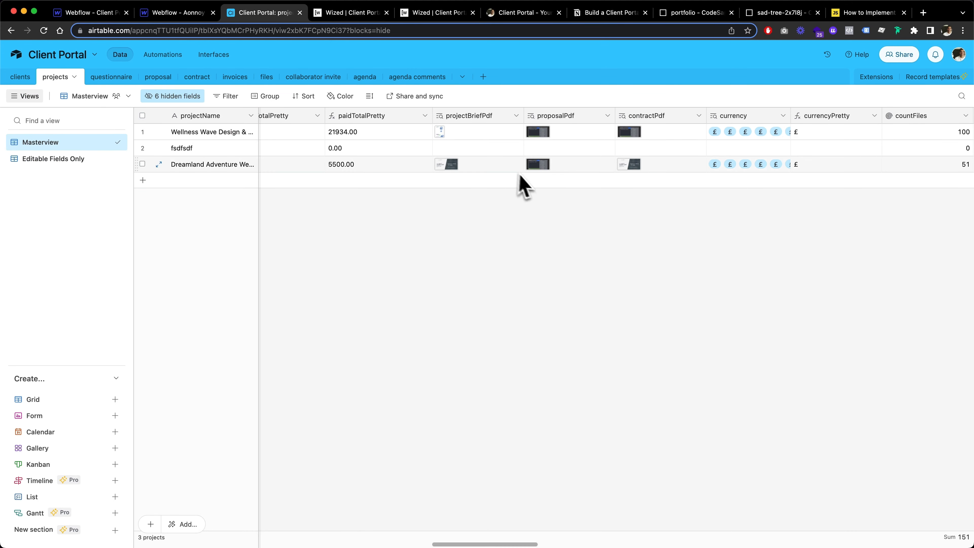
pyautogui.hscroll(4, 510, 182)
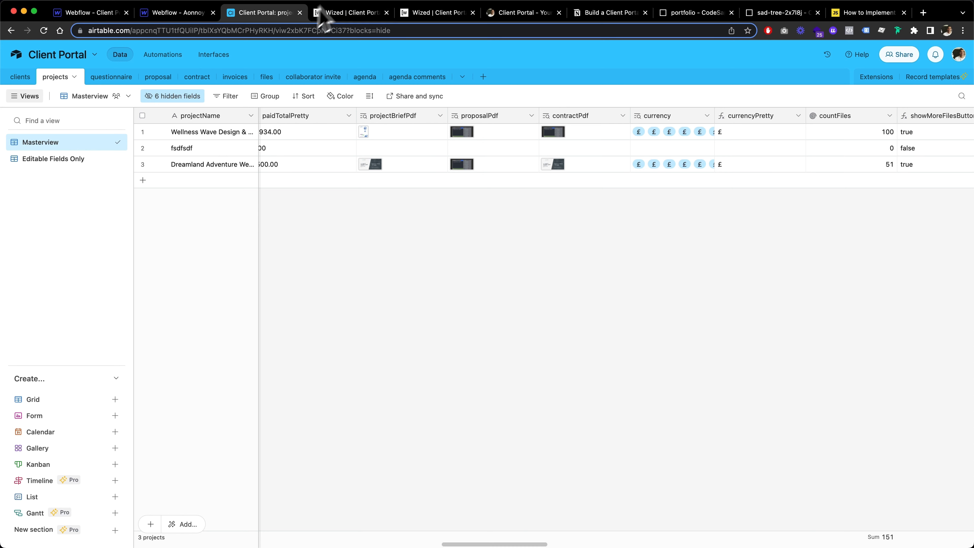
pyautogui.click(392, 16)
# Review the href and download attribute settings of the Set Project Brief URL action, and close it.
pyautogui.click(158, 165)
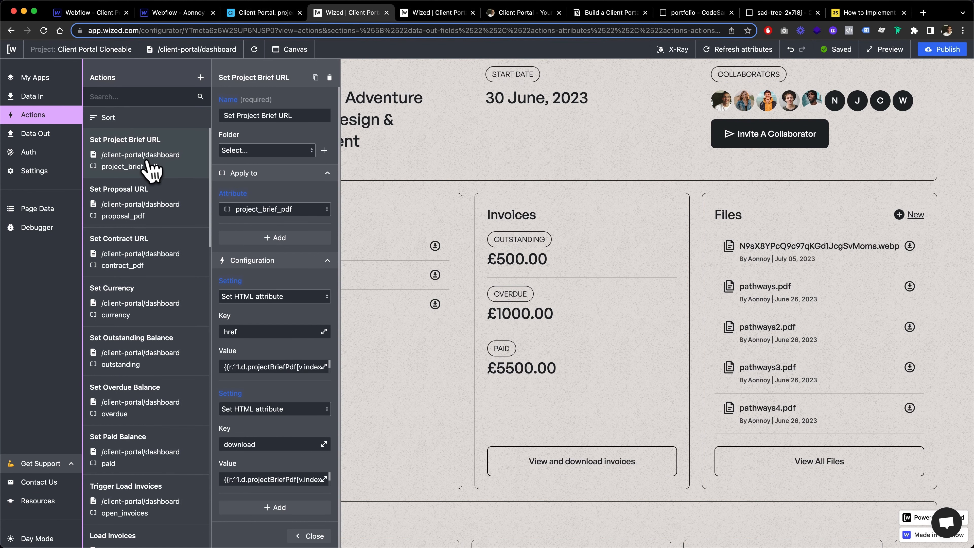
pyautogui.scroll(-1, 269, 292)
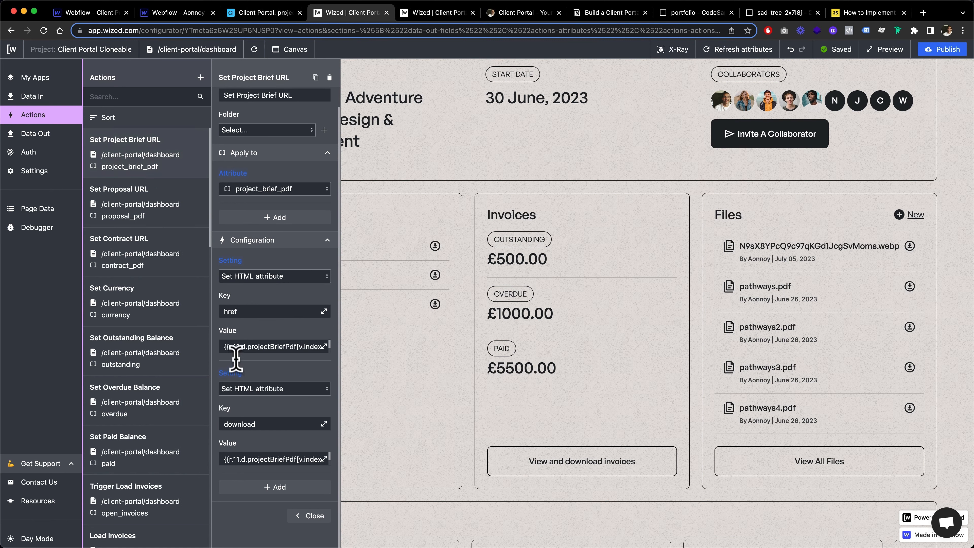
pyautogui.moveTo(234, 346); pyautogui.dragTo(296, 350)
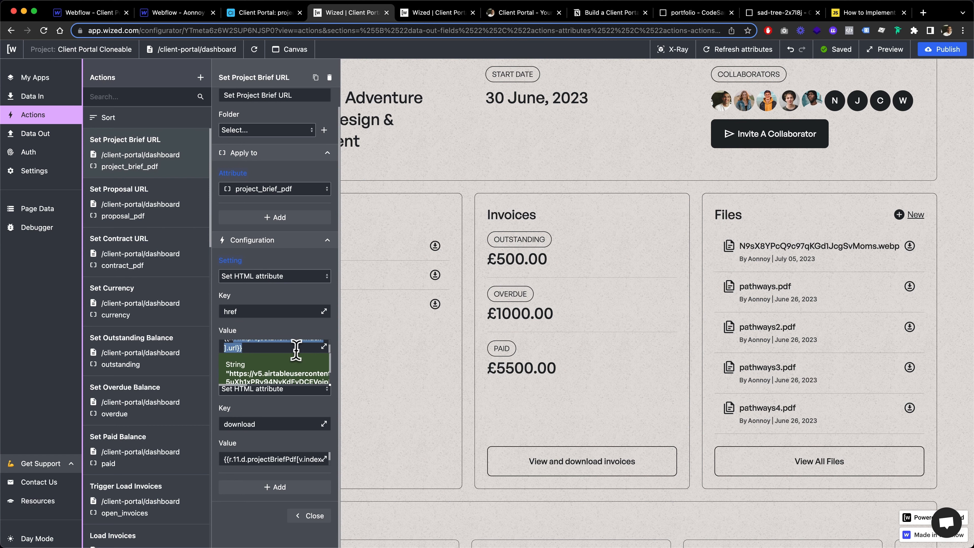
pyautogui.click(294, 335)
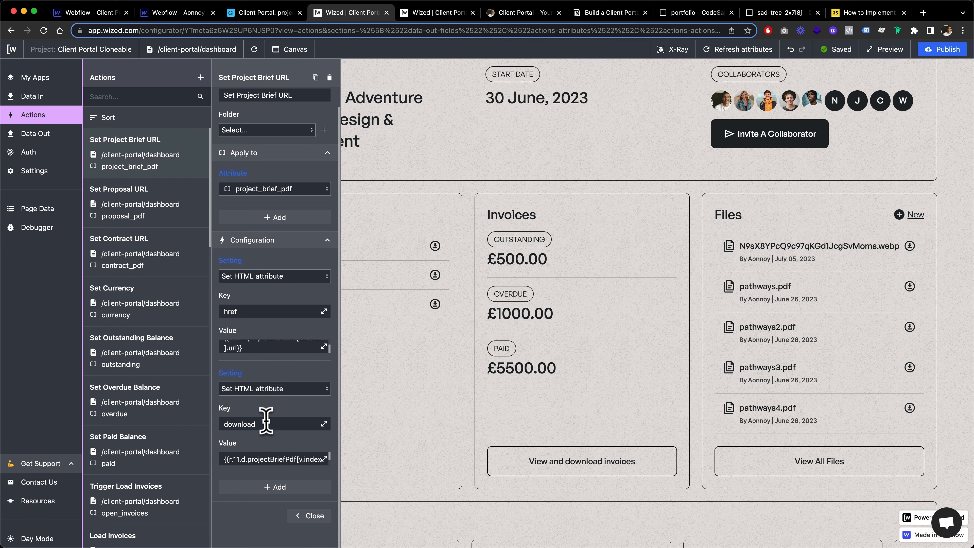
pyautogui.click(250, 424)
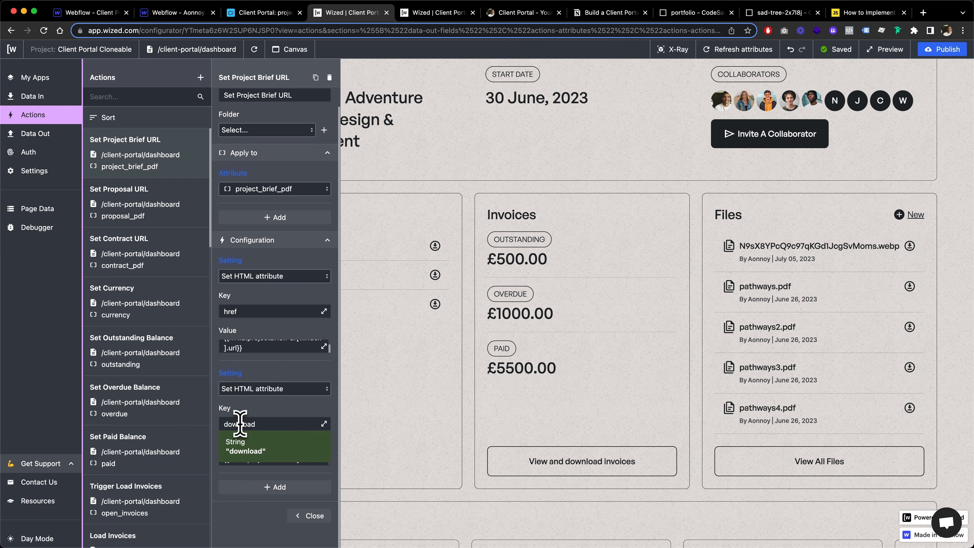
pyautogui.click(249, 408)
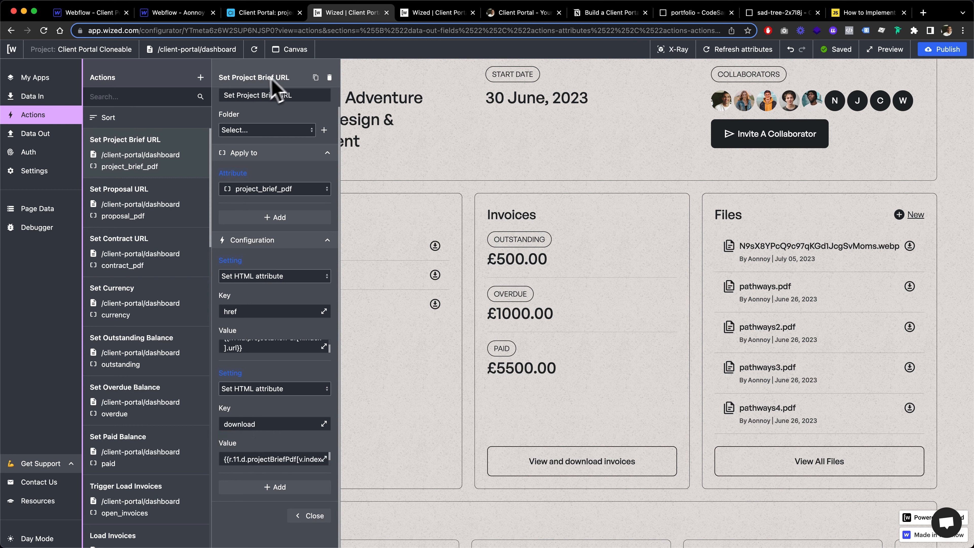
pyautogui.click(102, 139)
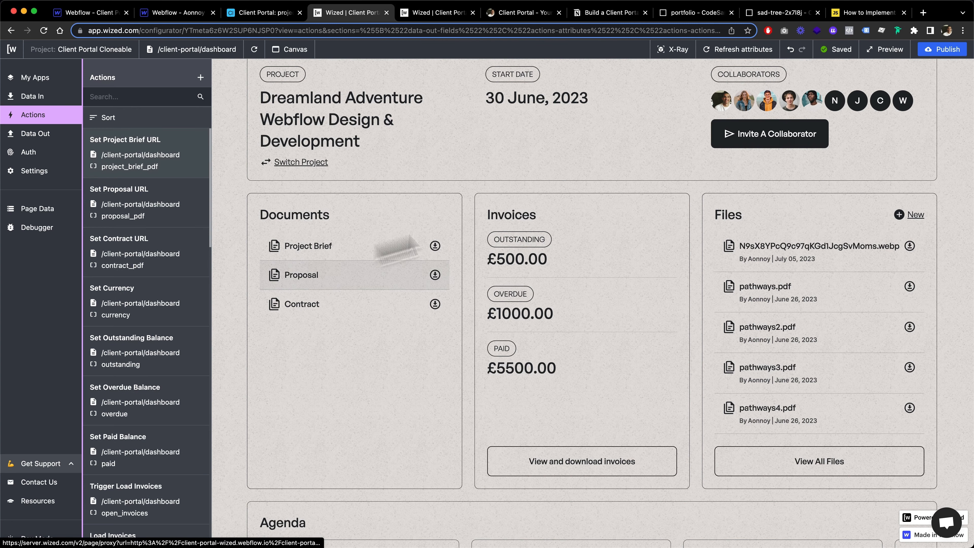
# Preview the dashboard, dismiss the save dialog, open the Proposal document, and close the preview.
pyautogui.click(891, 54)
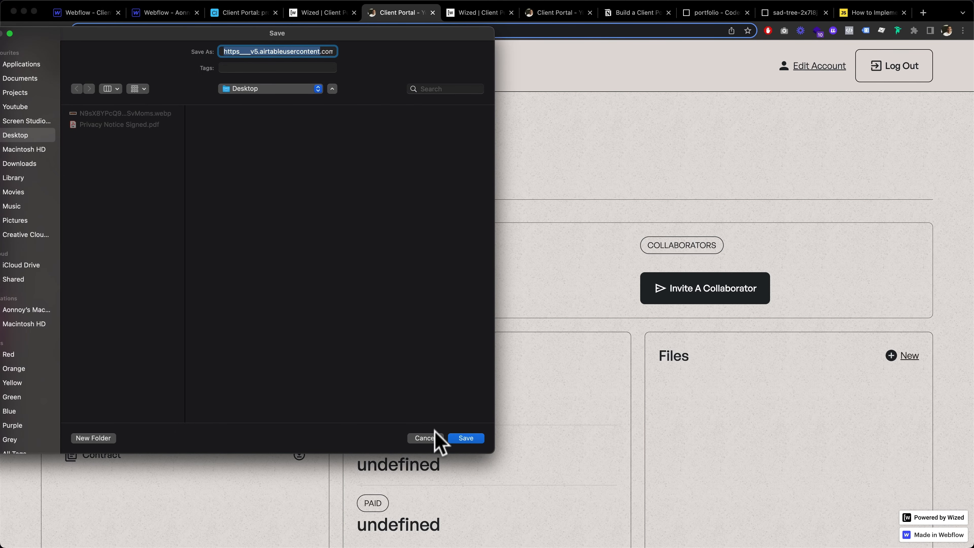
pyautogui.click(429, 437)
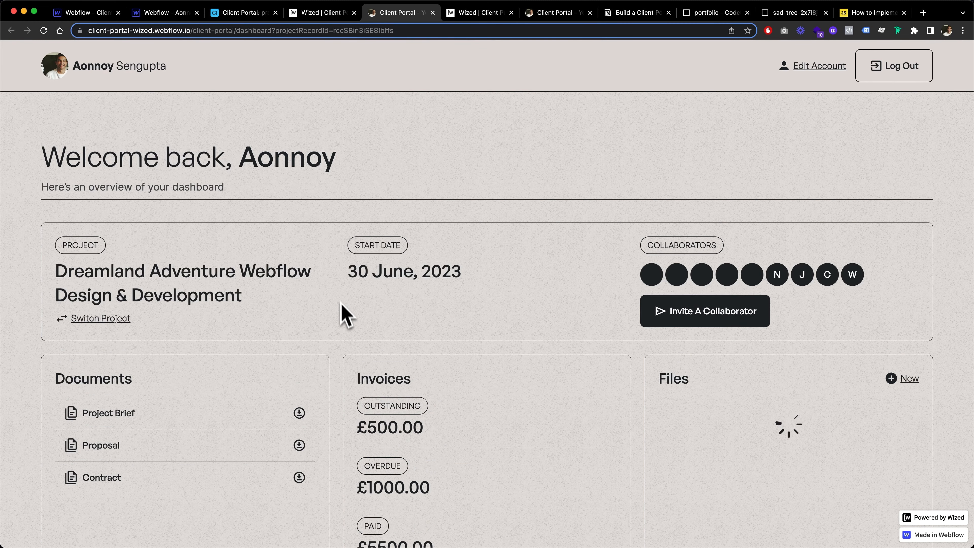
pyautogui.scroll(-4, 345, 319)
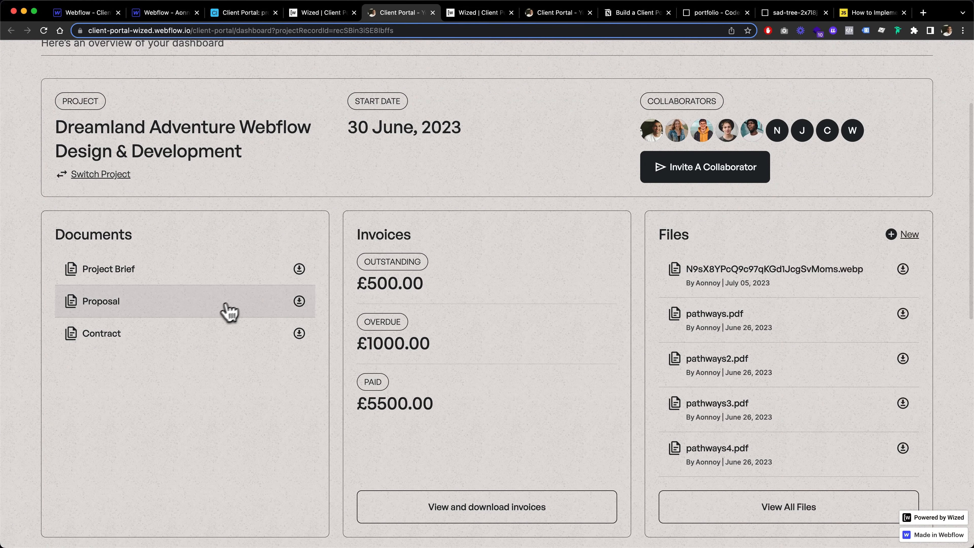
pyautogui.click(227, 312)
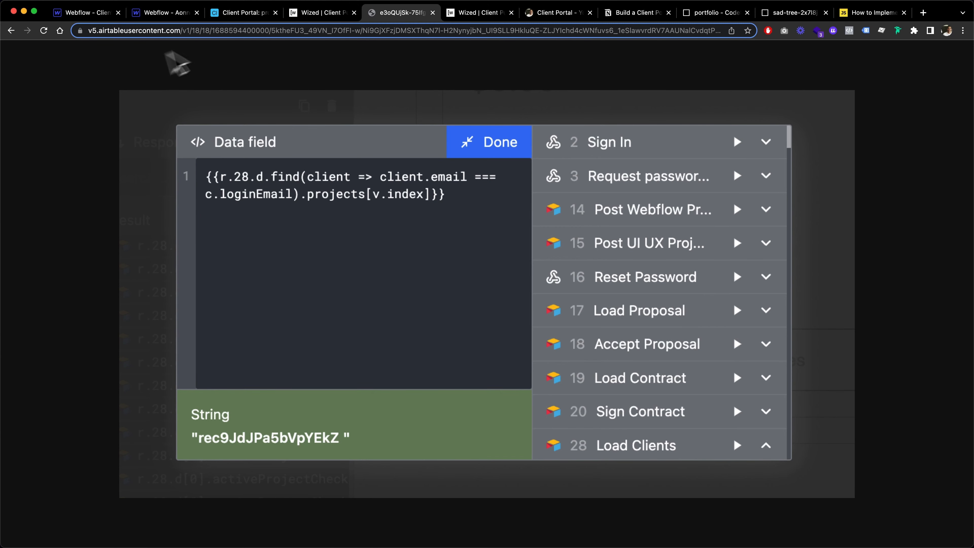
pyautogui.click(433, 13)
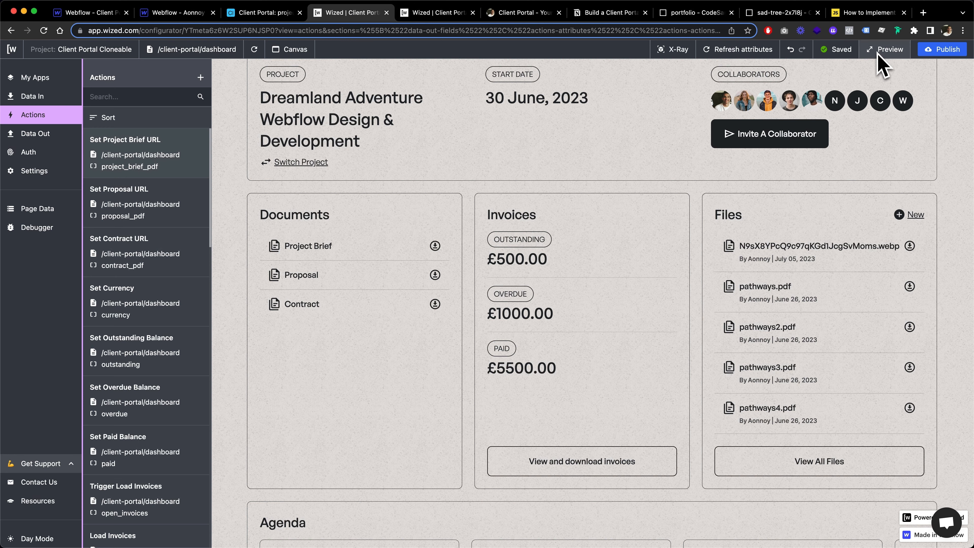
# Review the Set Proposal URL action's HTML attribute settings, and test the dashboard's Proposal download without saving the file.
pyautogui.click(181, 204)
pyautogui.scroll(-1, 261, 346)
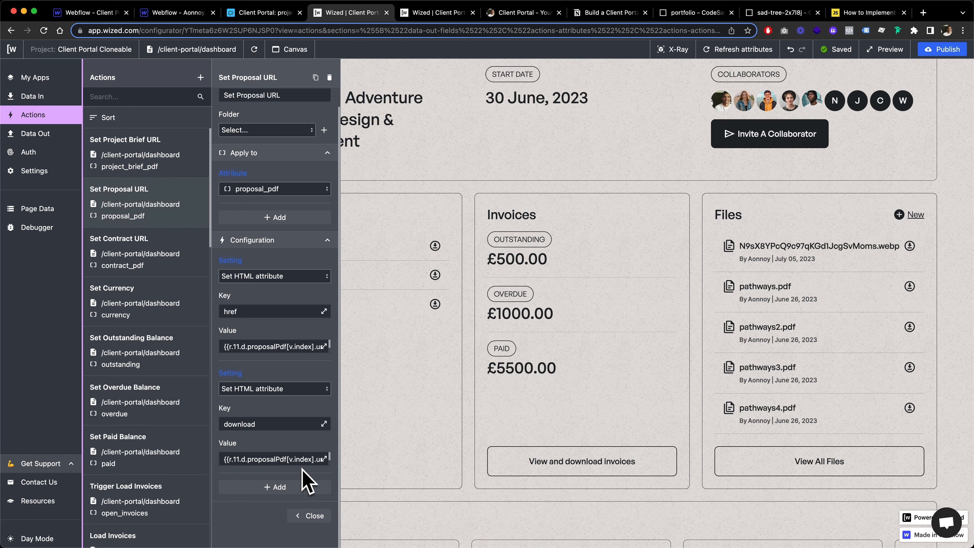
pyautogui.click(398, 280)
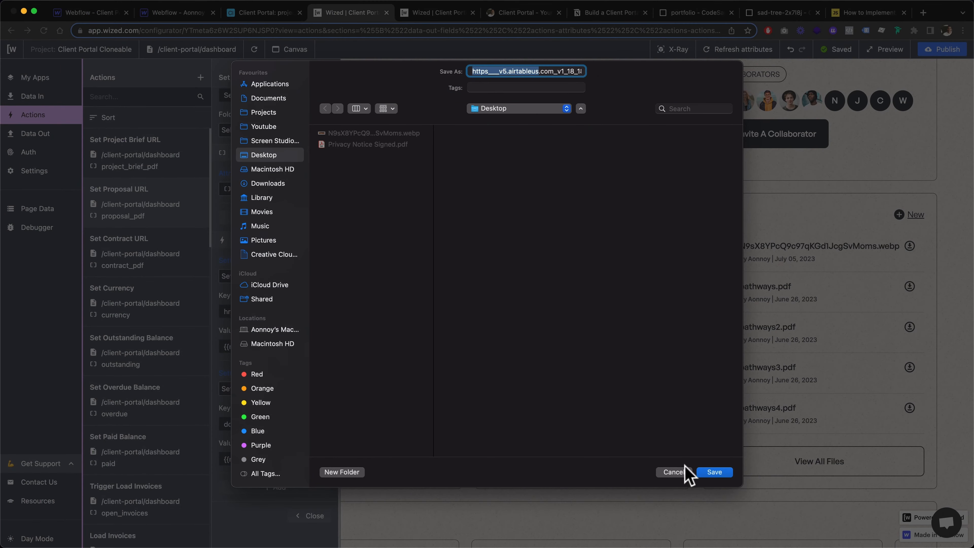
pyautogui.click(675, 472)
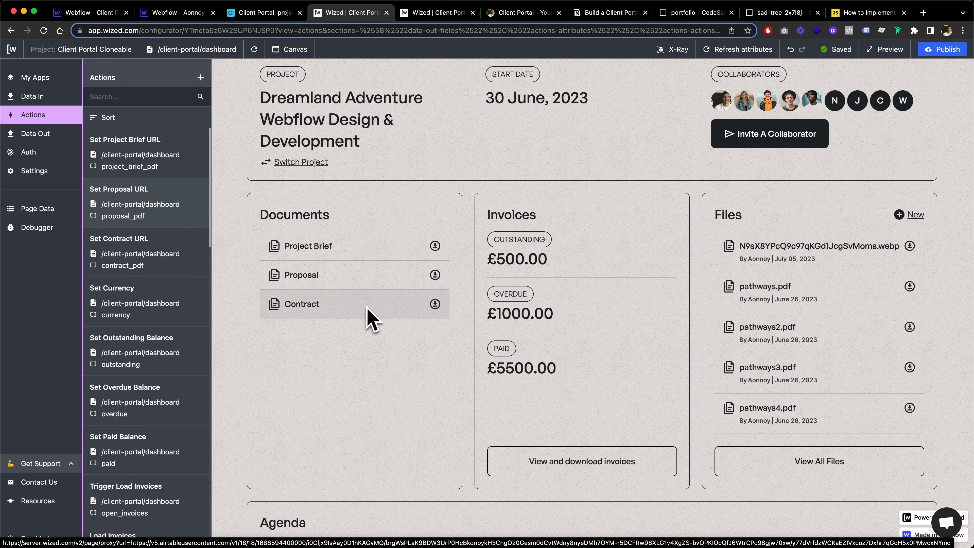
# Test the Contract and Project Brief downloads on the dashboard, cancelling each save dialog.
pyautogui.click(289, 305)
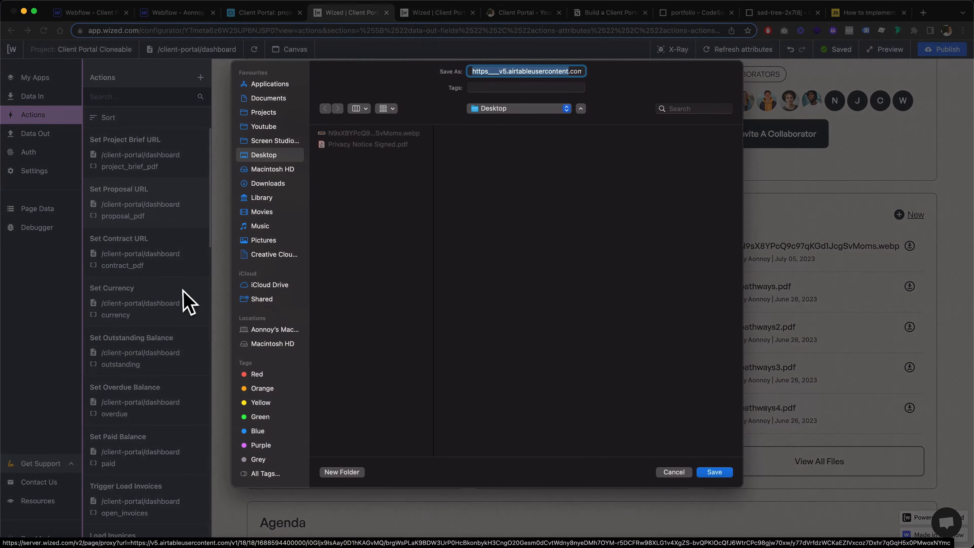
pyautogui.click(677, 472)
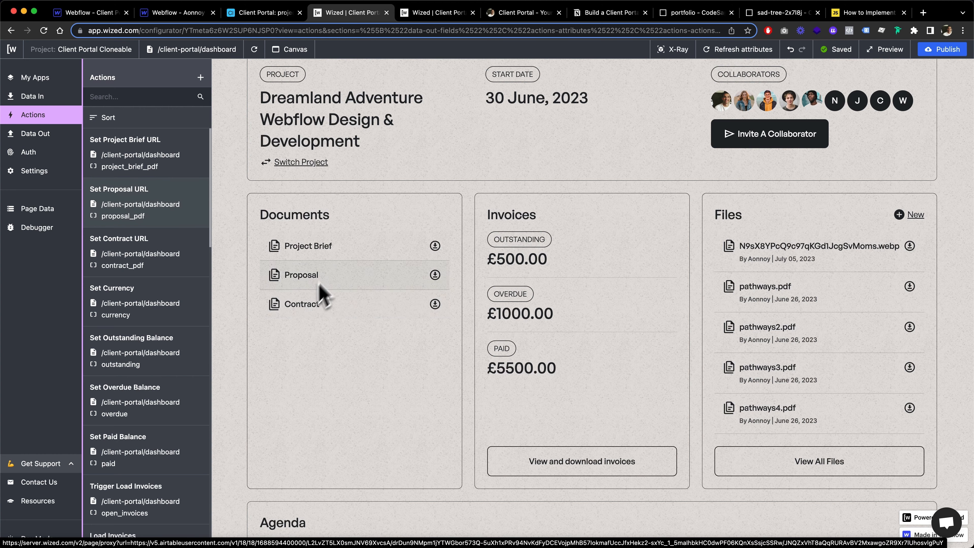
pyautogui.click(351, 256)
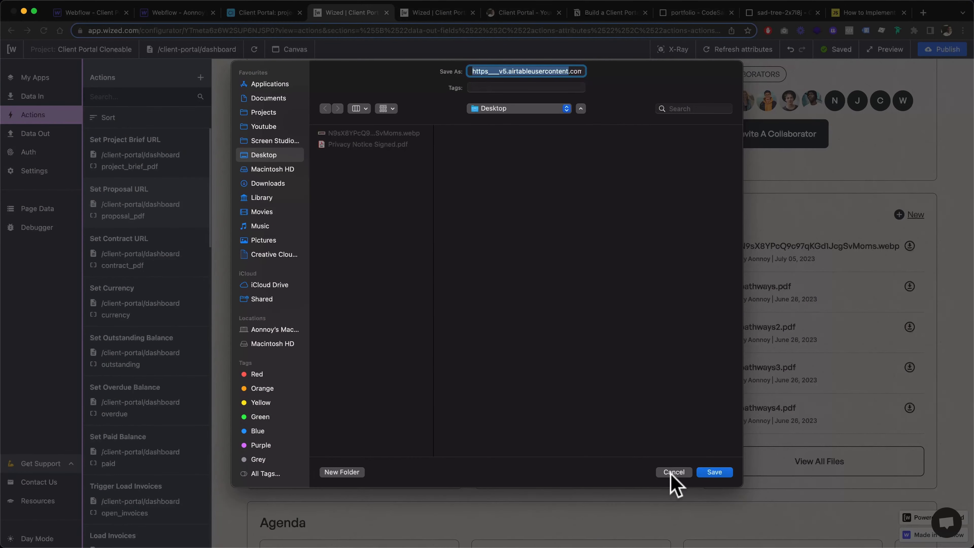
pyautogui.click(674, 472)
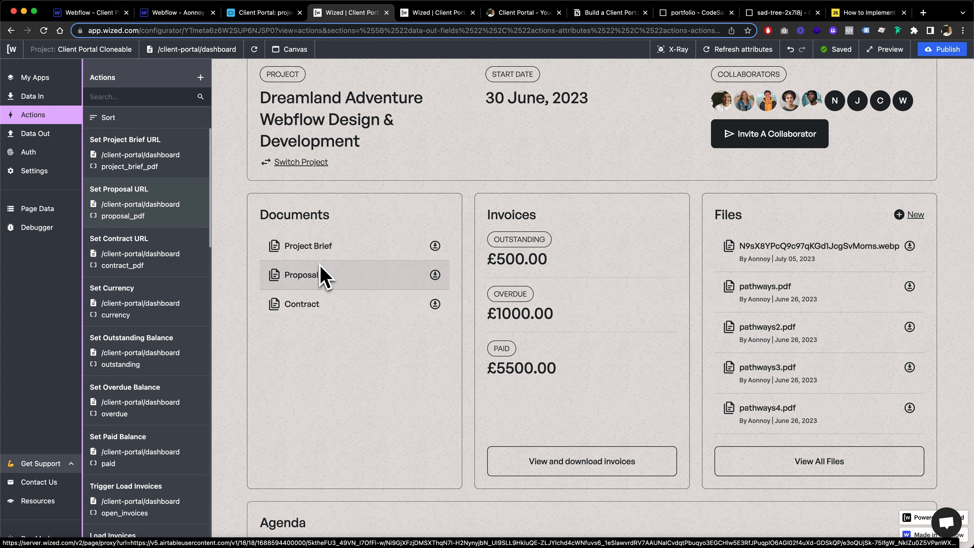
# View the project's invoices in the Download Invoices popup, and close it.
pyautogui.click(595, 463)
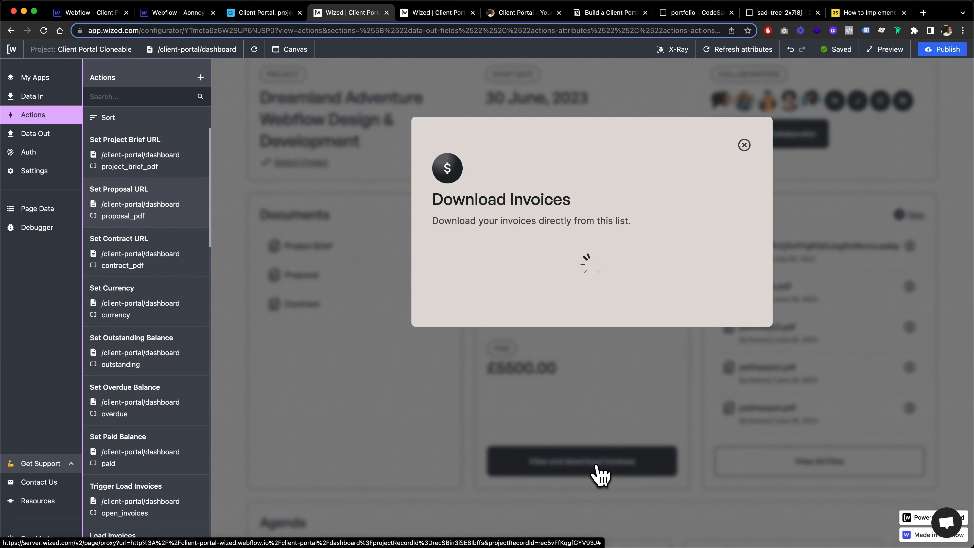
pyautogui.scroll(-5, 566, 269)
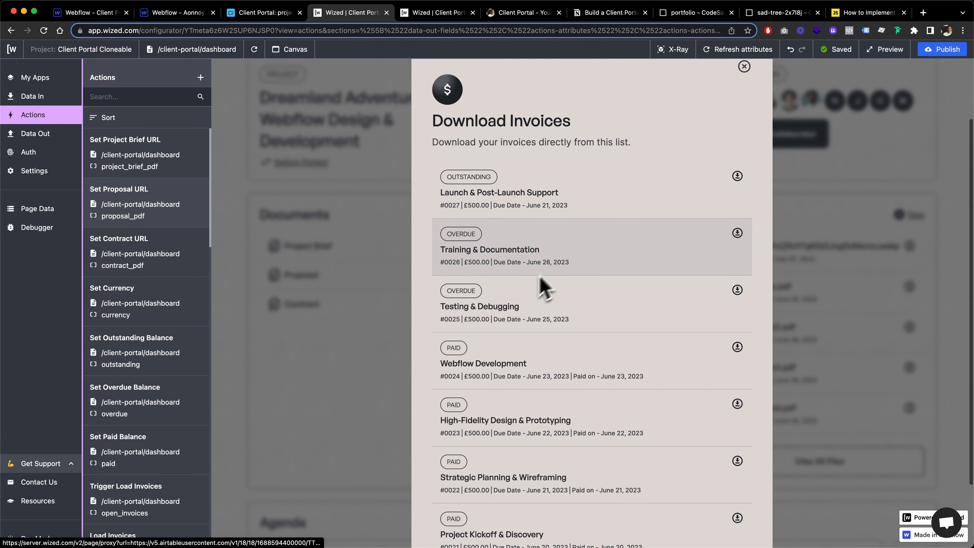
pyautogui.scroll(5, 528, 456)
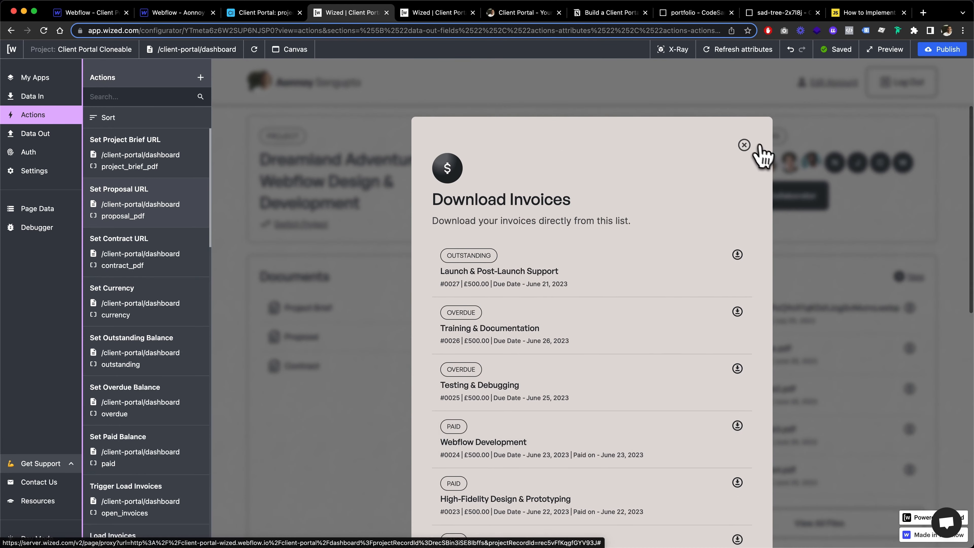
pyautogui.click(743, 146)
# View the project's complete file list in the View all files popup, and close it.
pyautogui.scroll(-2, 768, 275)
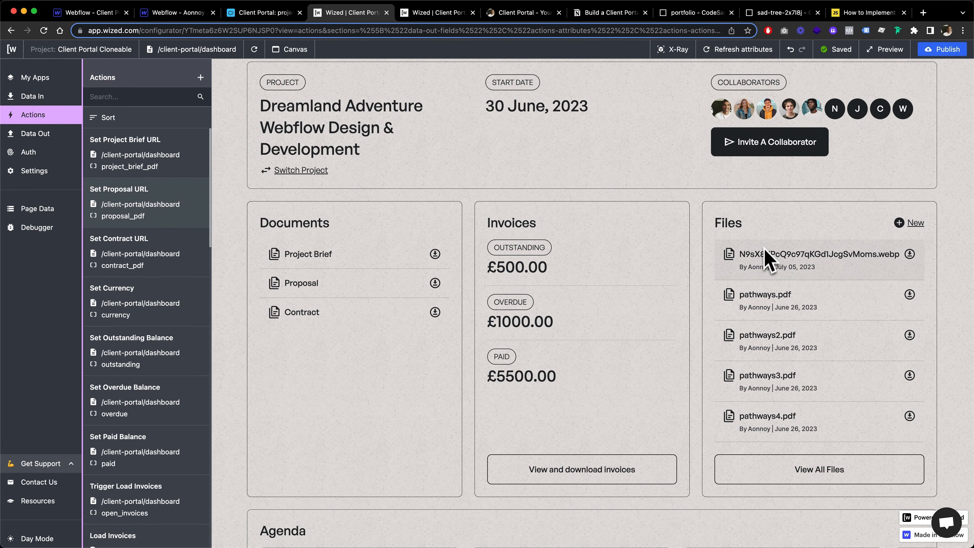
pyautogui.click(768, 465)
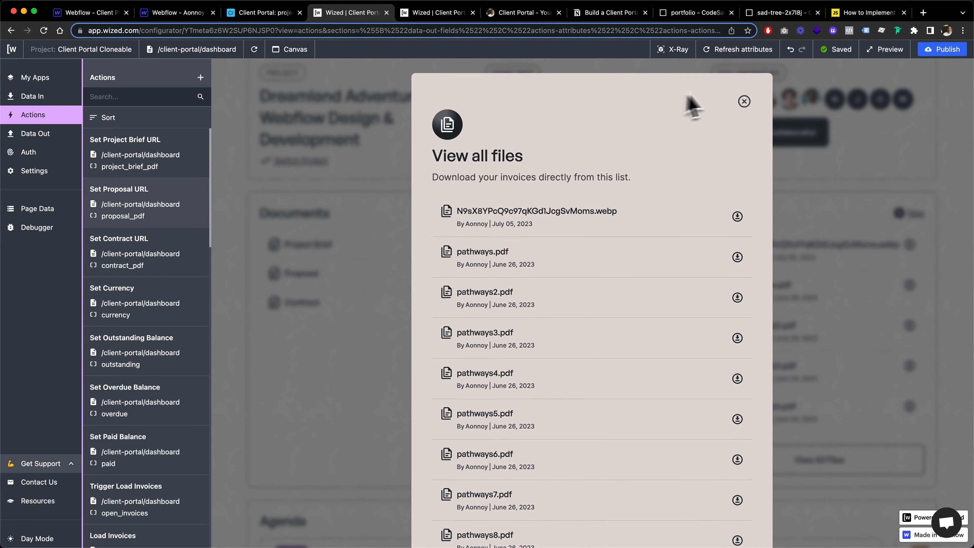
pyautogui.click(743, 101)
# Look through the dashboard's balance, invoice, file upload and file list actions in the Actions list.
pyautogui.scroll(-3, 92, 307)
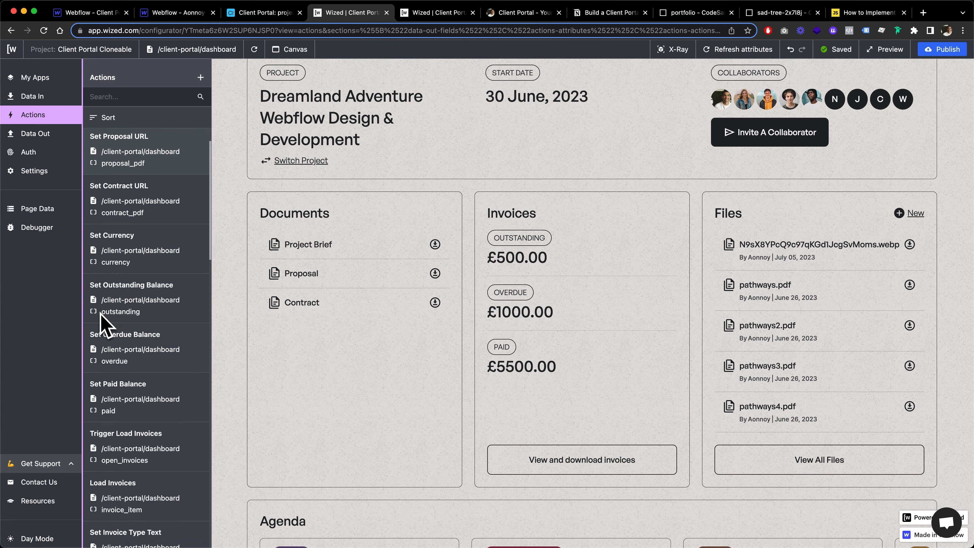
pyautogui.scroll(-2, 105, 325)
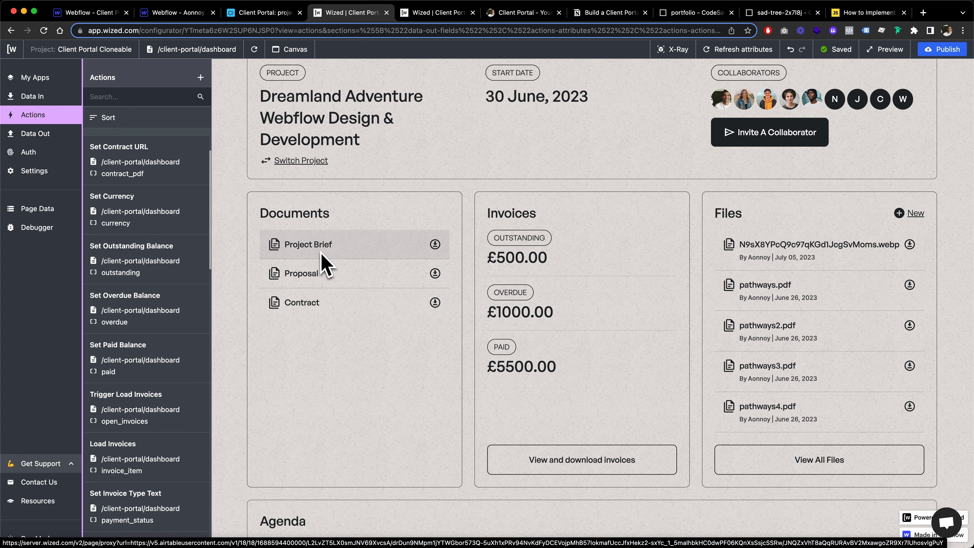
pyautogui.scroll(-7, 171, 353)
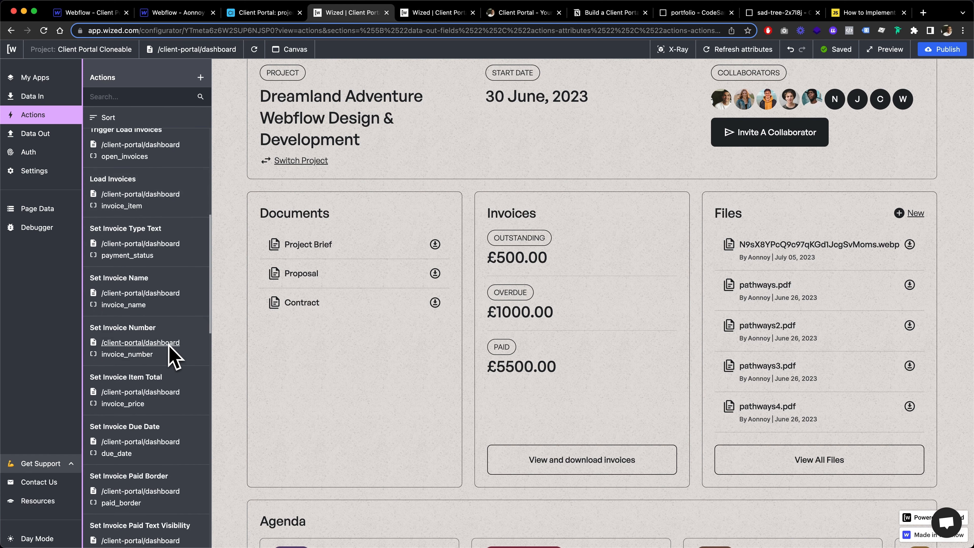
pyautogui.scroll(-10, 169, 348)
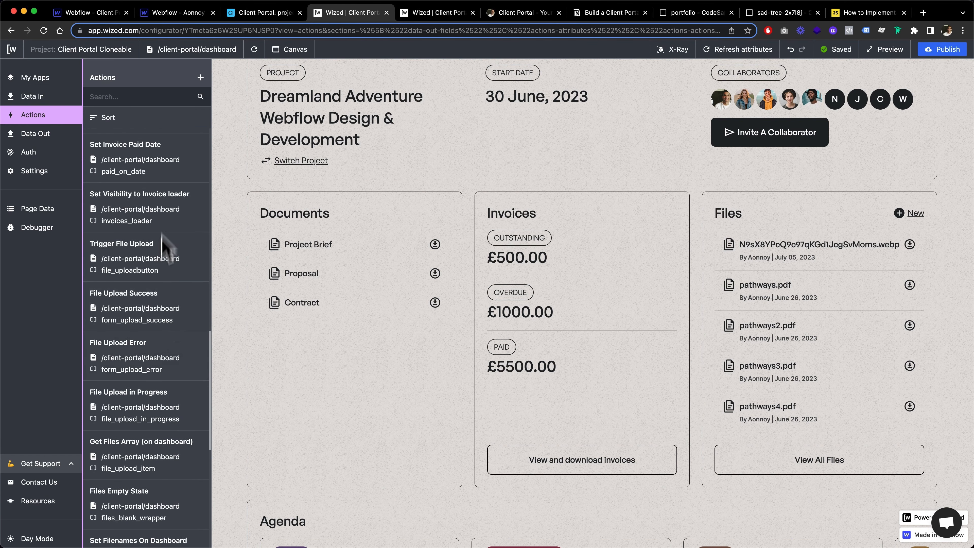
pyautogui.scroll(-10, 174, 391)
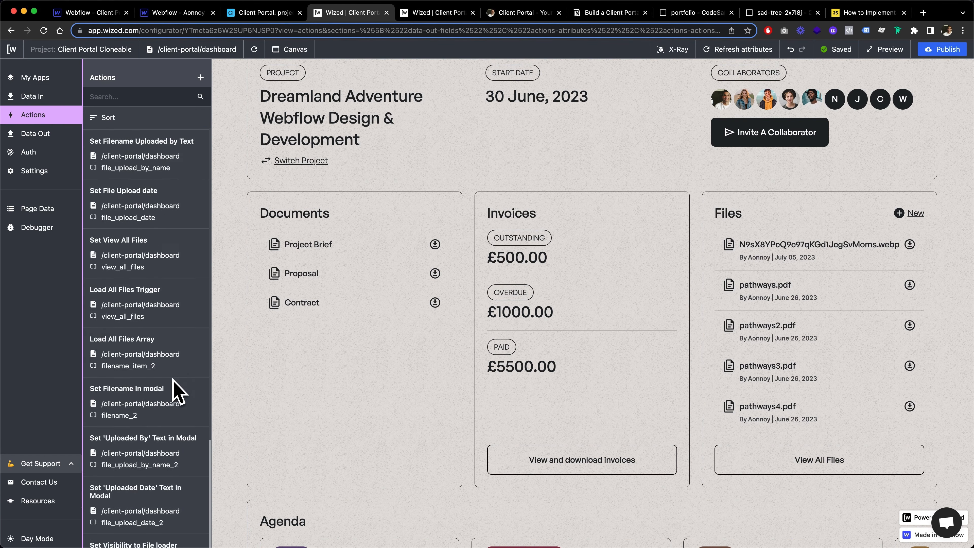
# Review the modal file text, files loader and refresh actions at the end of the dashboard's Actions list.
pyautogui.scroll(-6, 175, 391)
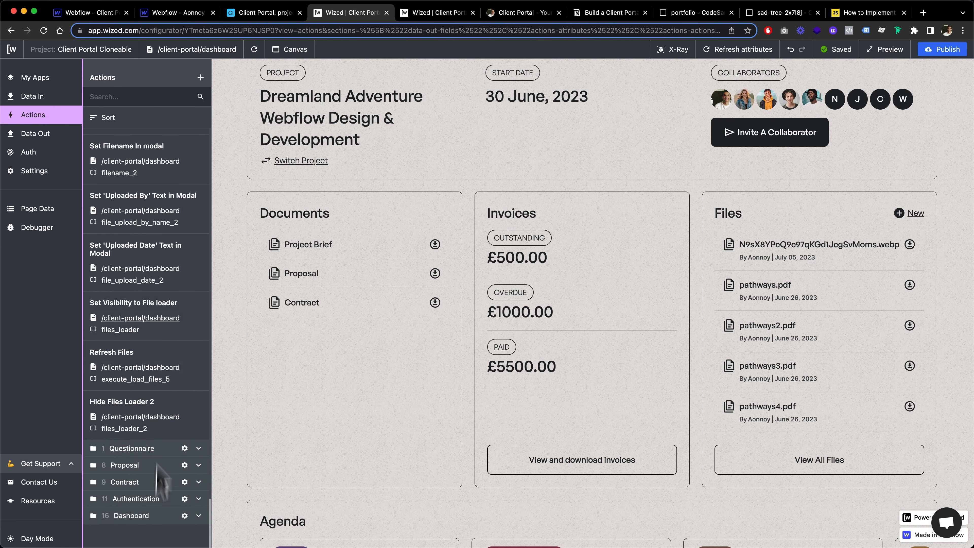
pyautogui.scroll(3, 154, 322)
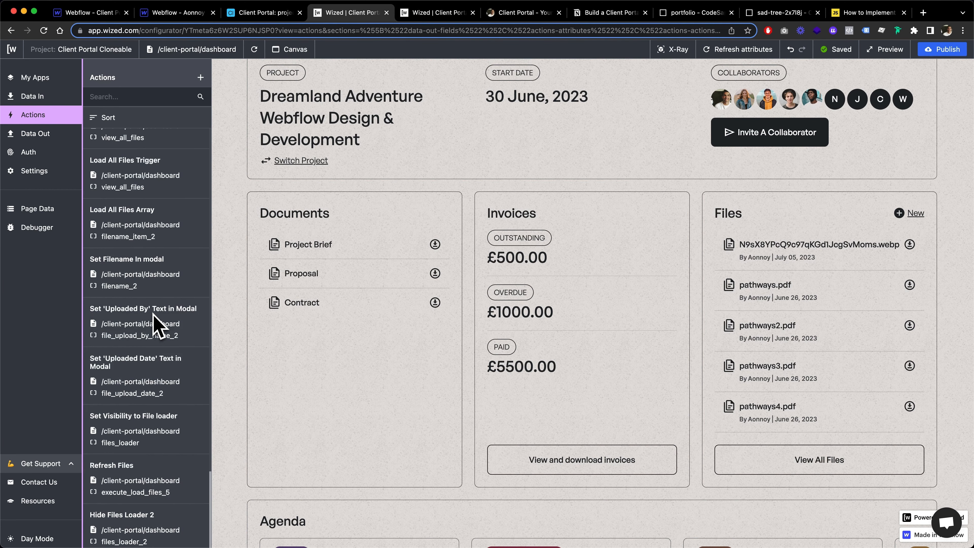
pyautogui.scroll(20, 155, 324)
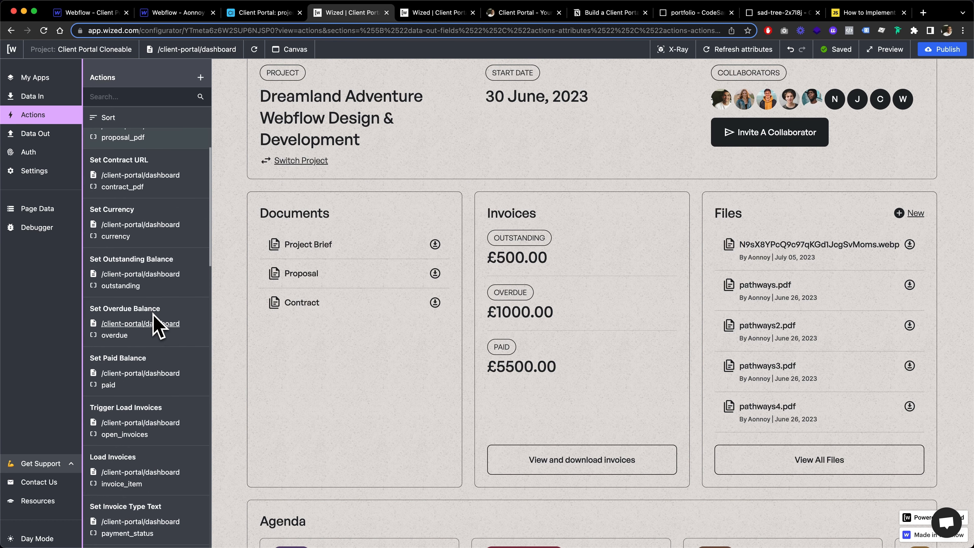
pyautogui.scroll(3, 155, 324)
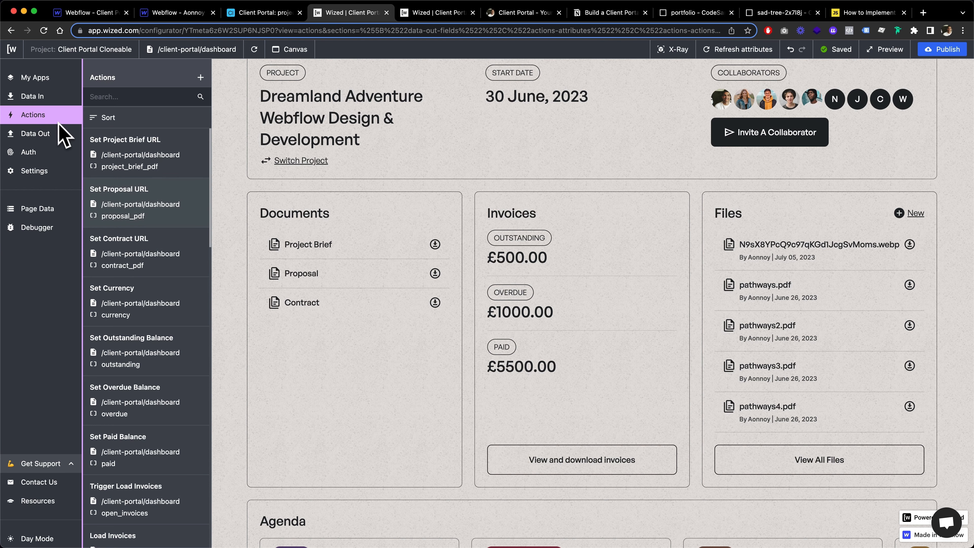
# Switch to the dashboard.js code in CodeSandbox and widen the code editor against the preview pane.
pyautogui.click(778, 13)
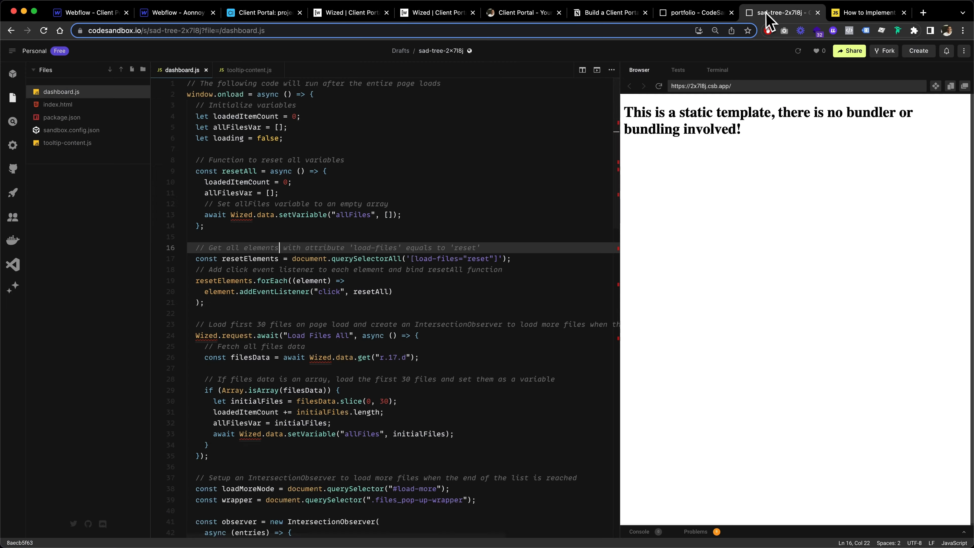
pyautogui.click(388, 236)
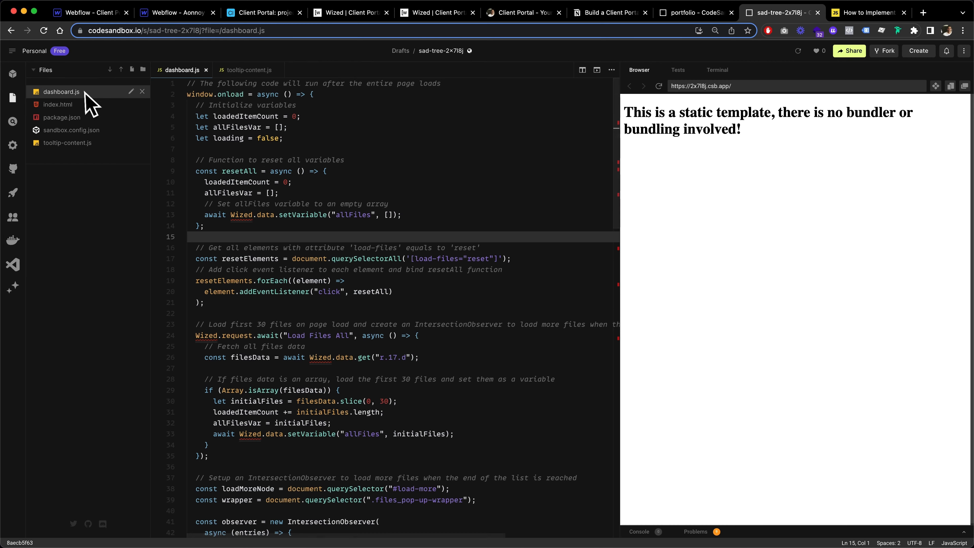
pyautogui.scroll(-5, 275, 230)
pyautogui.scroll(5, 276, 246)
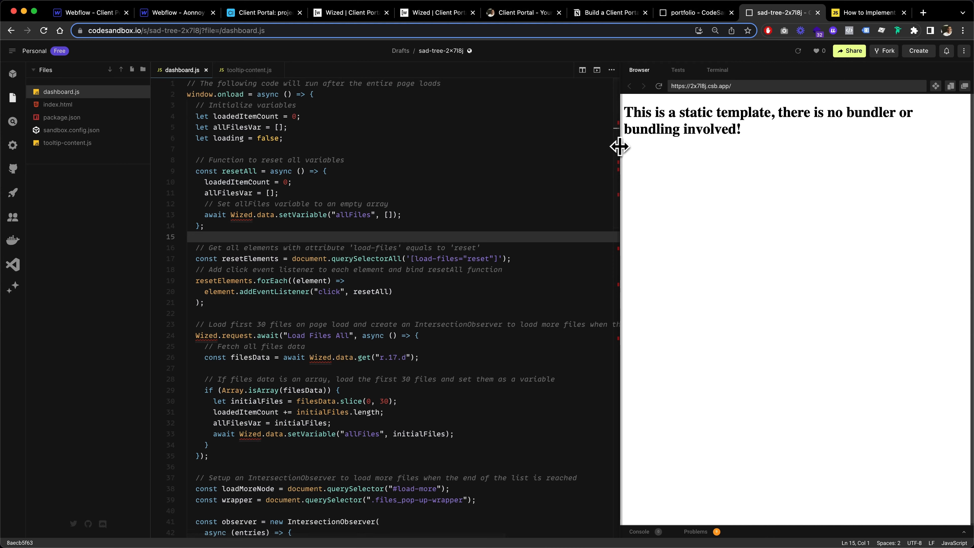
pyautogui.moveTo(620, 148); pyautogui.dragTo(689, 181)
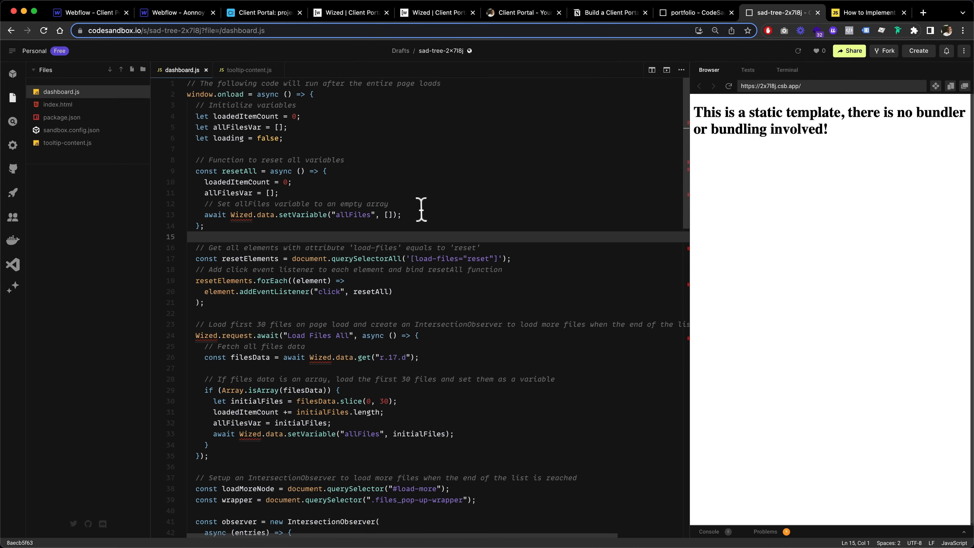
# Examine the window.onload function and the three variables initialized at the start of dashboard.js.
pyautogui.click(276, 140)
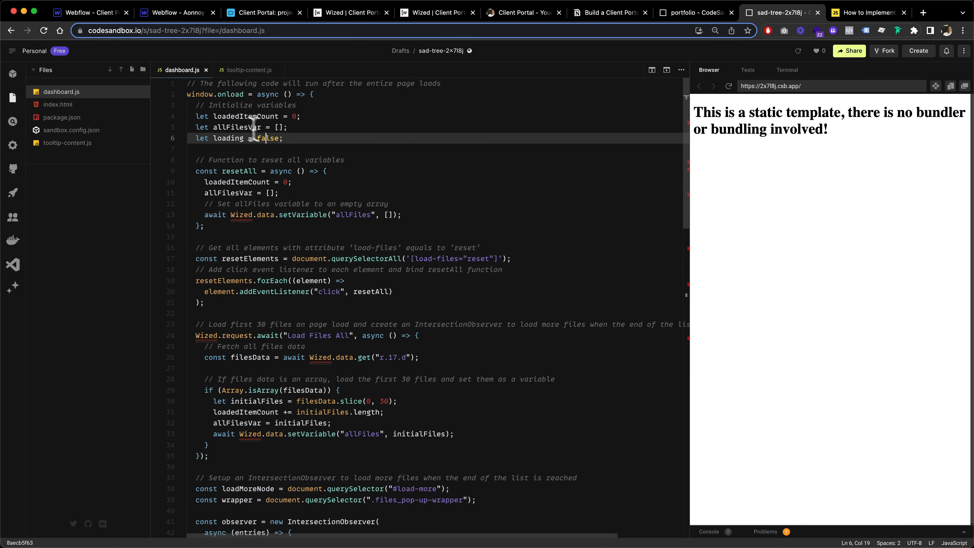
pyautogui.click(210, 94)
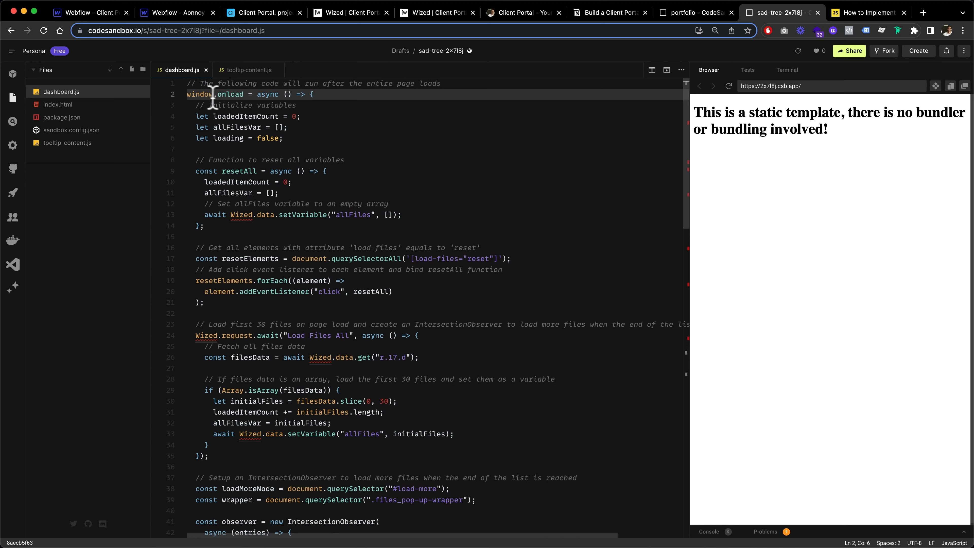
pyautogui.moveTo(193, 95); pyautogui.dragTo(244, 94)
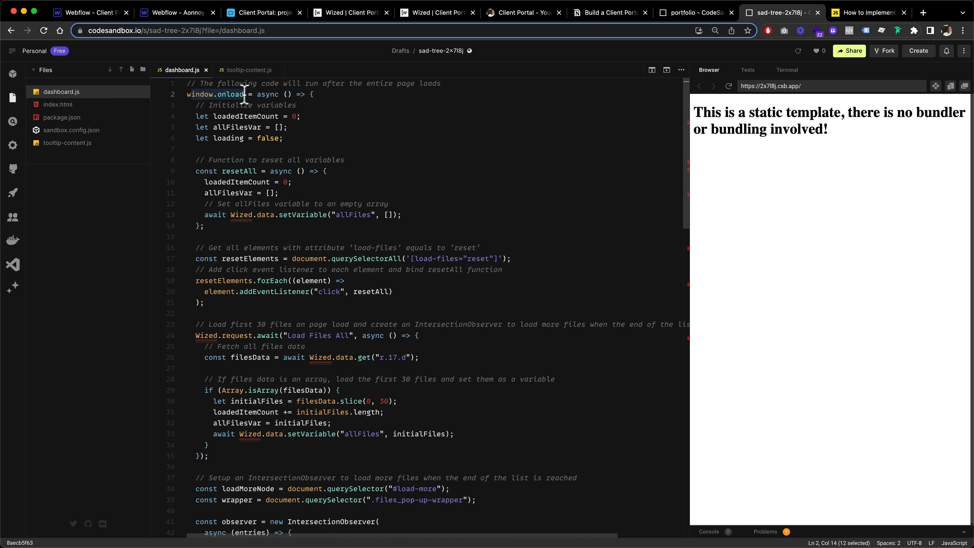
pyautogui.click(285, 127)
pyautogui.moveTo(196, 116); pyautogui.dragTo(299, 139)
pyautogui.click(299, 139)
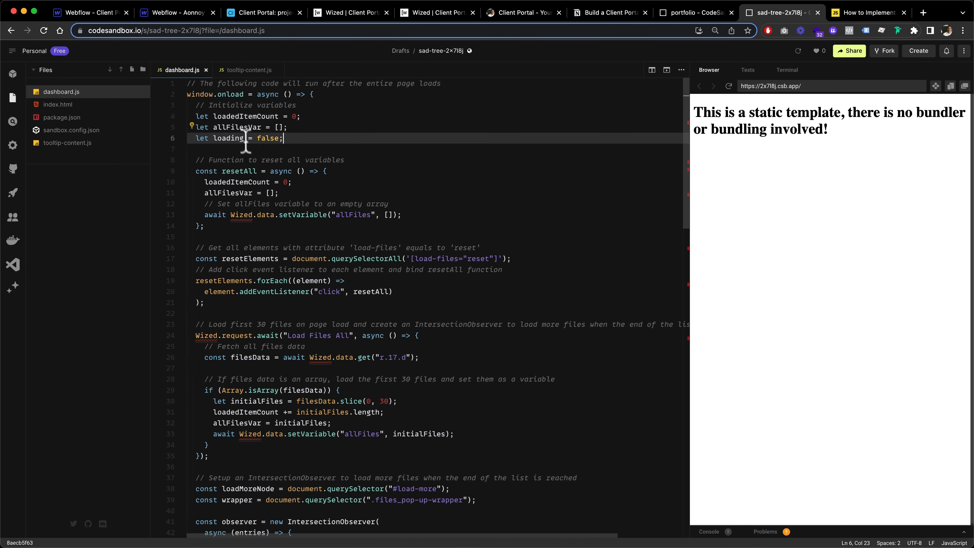
pyautogui.click(246, 149)
pyautogui.moveTo(213, 116); pyautogui.dragTo(302, 131)
pyautogui.click(301, 139)
# Switch to the published client portal and browse the project's file list in the View all files popup.
pyautogui.click(496, 18)
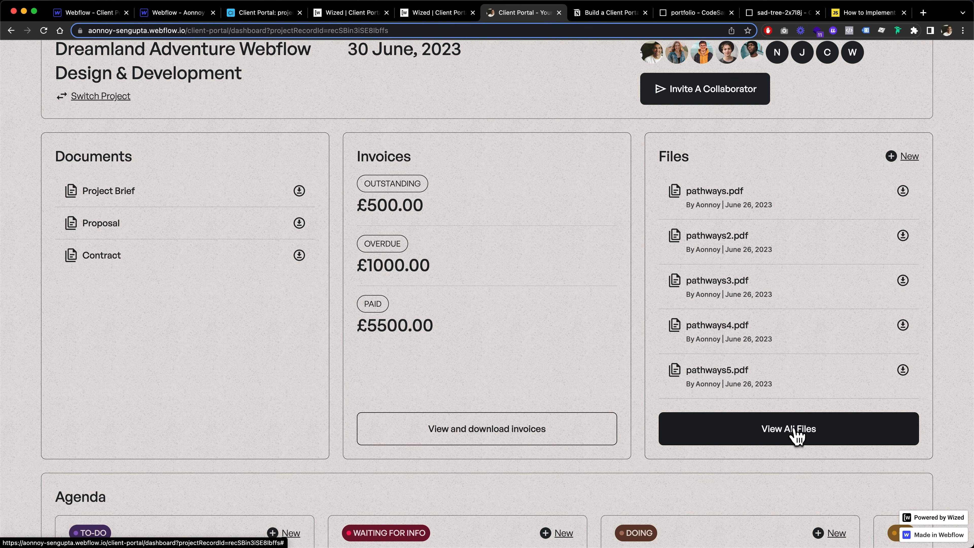
pyautogui.click(797, 435)
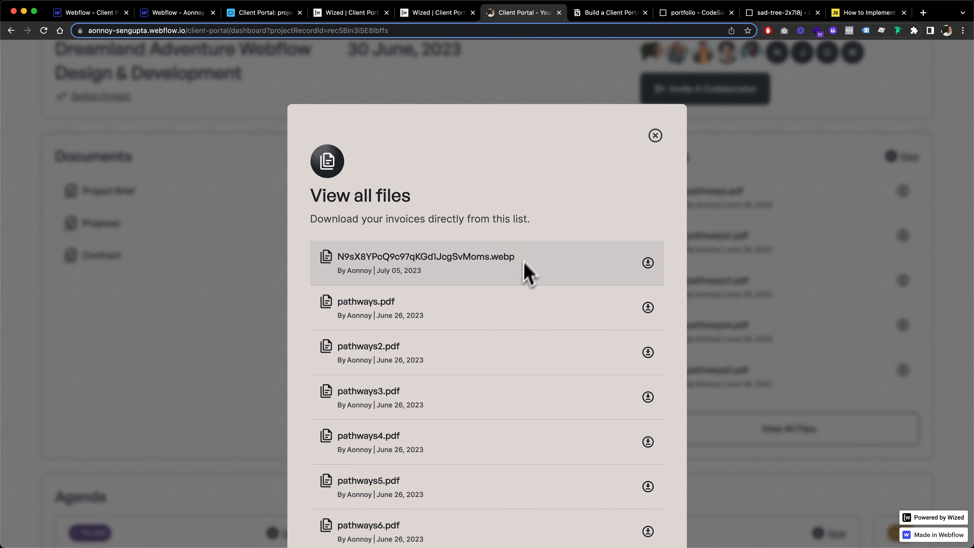
pyautogui.scroll(-1, 477, 288)
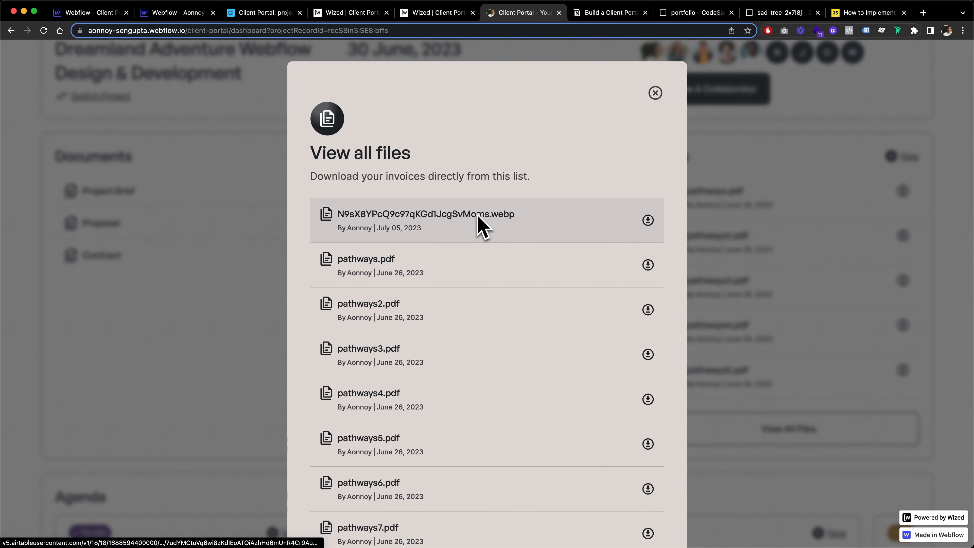
pyautogui.scroll(-1, 477, 214)
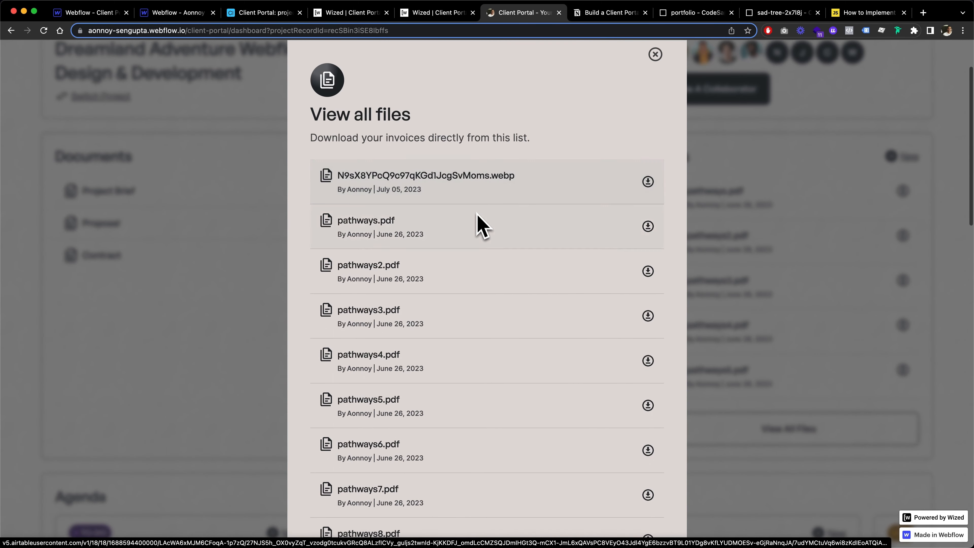
pyautogui.scroll(-4, 453, 270)
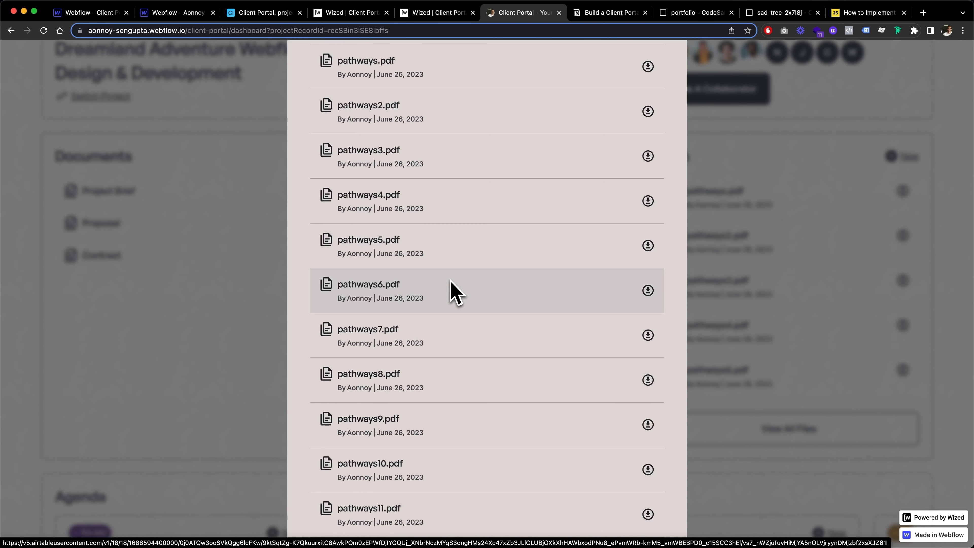
pyautogui.scroll(3, 450, 281)
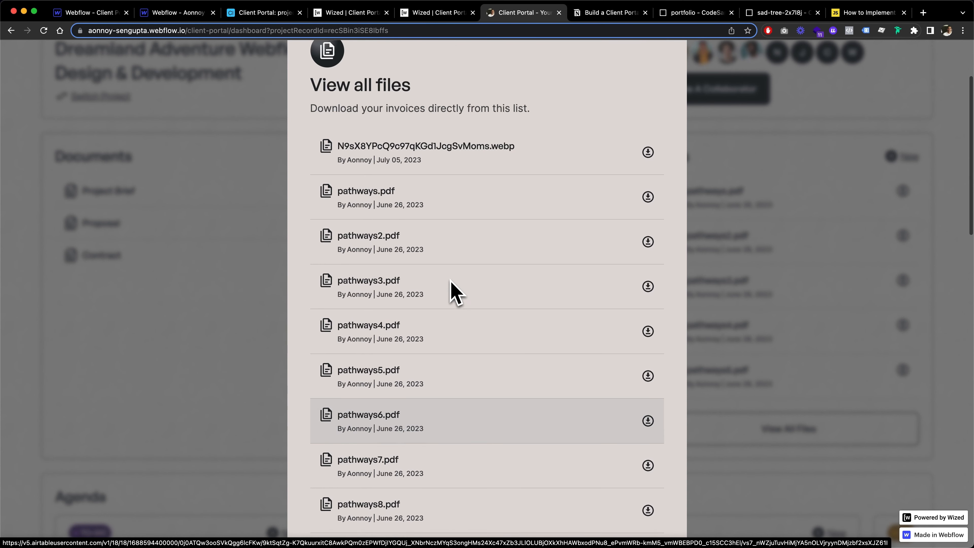
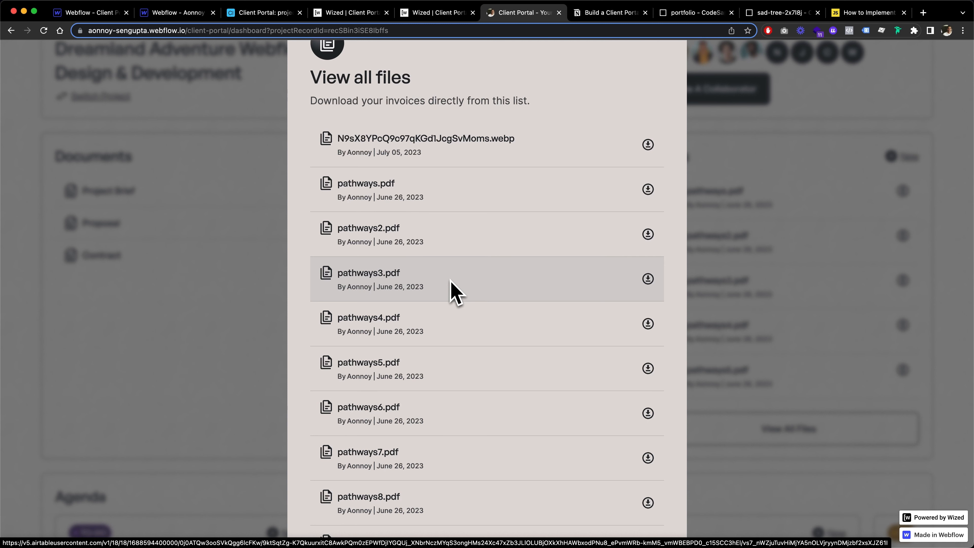
pyautogui.scroll(-10, 454, 292)
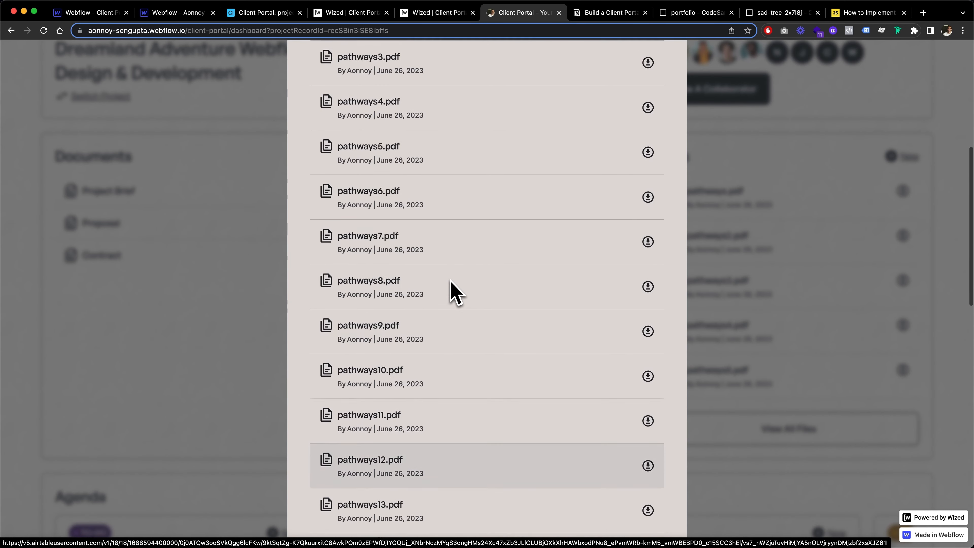
pyautogui.scroll(15, 594, 194)
# Return to dashboard.js in CodeSandbox and examine the loadedItemCount and loading variable declarations.
pyautogui.click(767, 15)
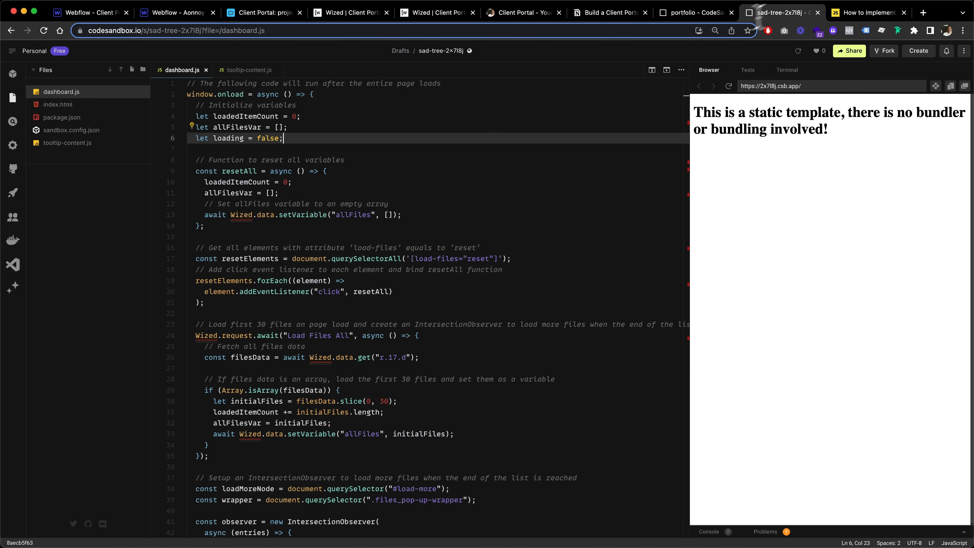
pyautogui.moveTo(218, 116); pyautogui.dragTo(268, 116)
pyautogui.click(289, 116)
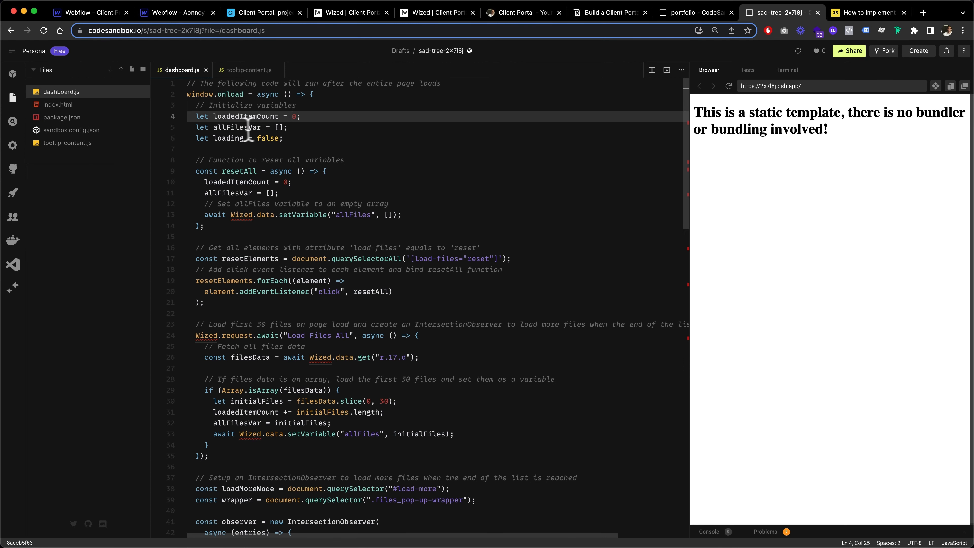
pyautogui.click(218, 138)
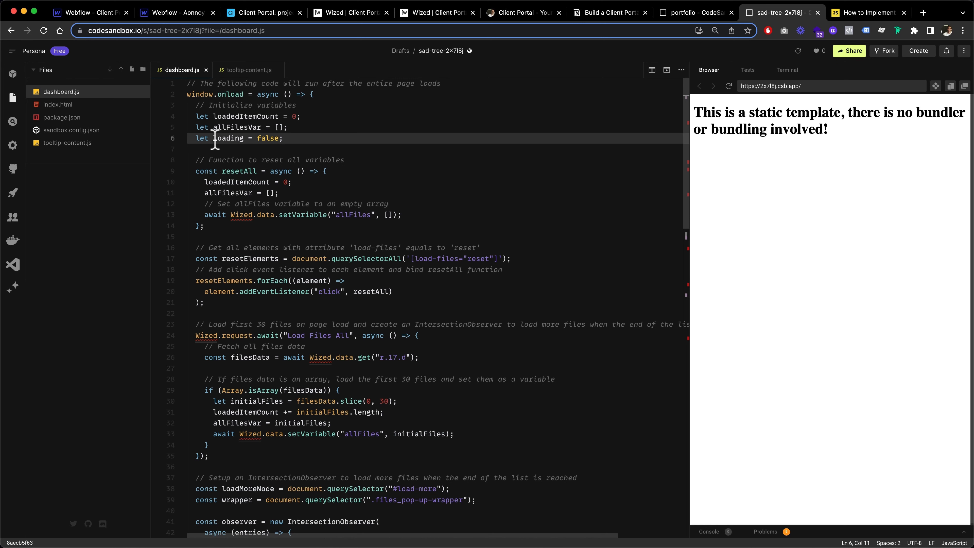
pyautogui.moveTo(214, 138); pyautogui.dragTo(232, 138)
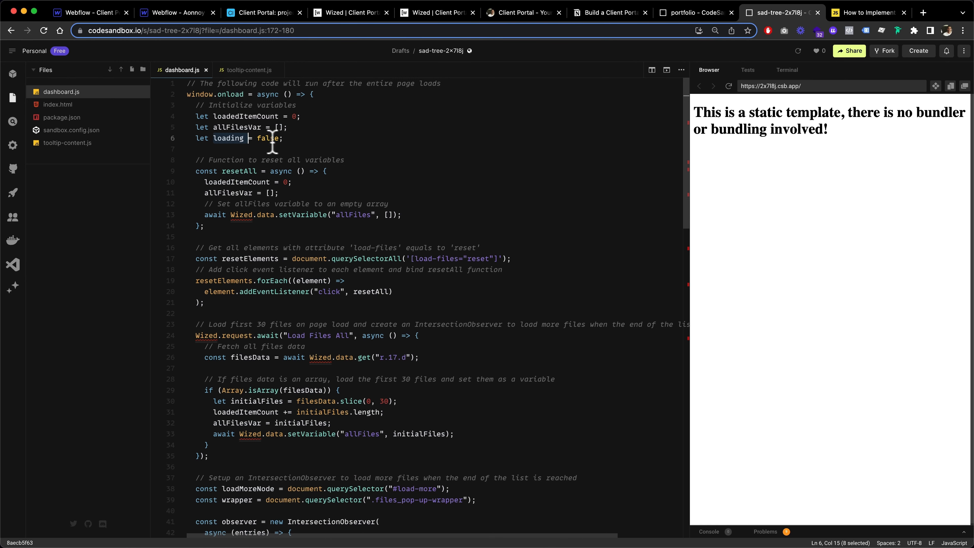
pyautogui.click(292, 145)
# Examine the resetAll function that resets all variables in dashboard.js.
pyautogui.scroll(-1, 293, 145)
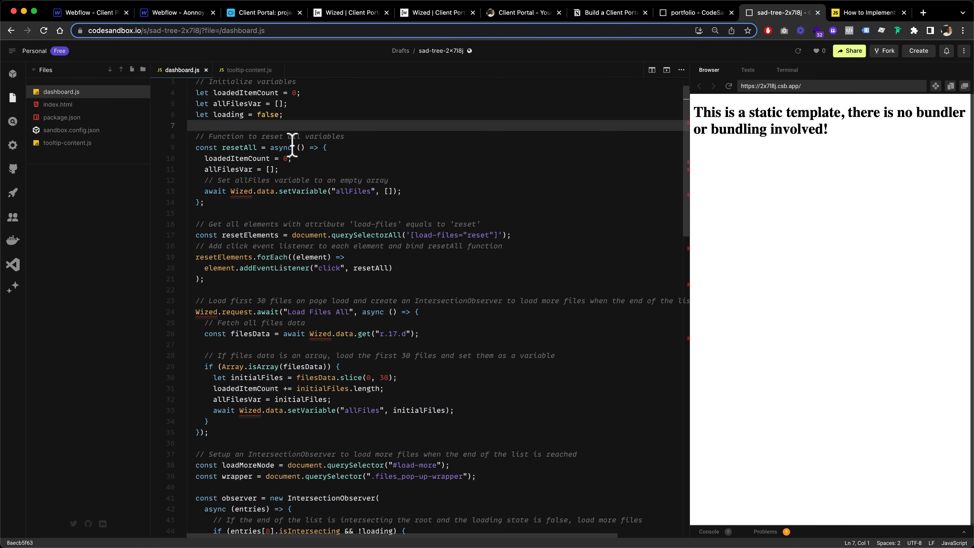
pyautogui.scroll(-1, 292, 145)
pyautogui.scroll(1, 286, 146)
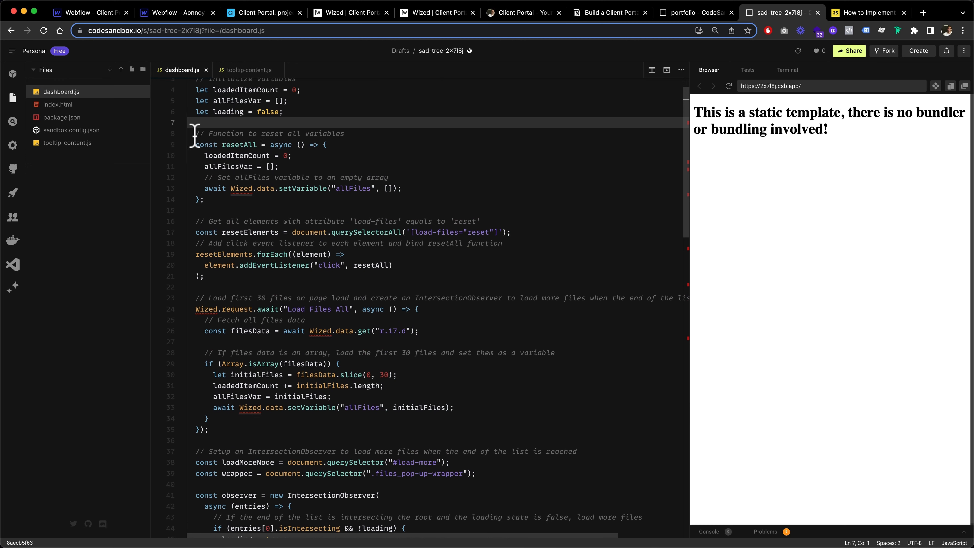
pyautogui.moveTo(194, 133); pyautogui.dragTo(416, 201)
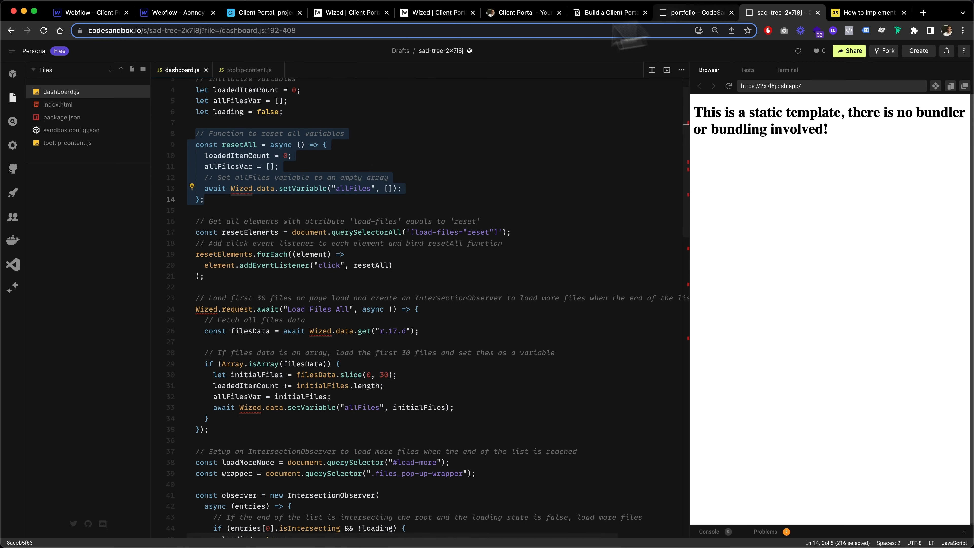
pyautogui.click(282, 112)
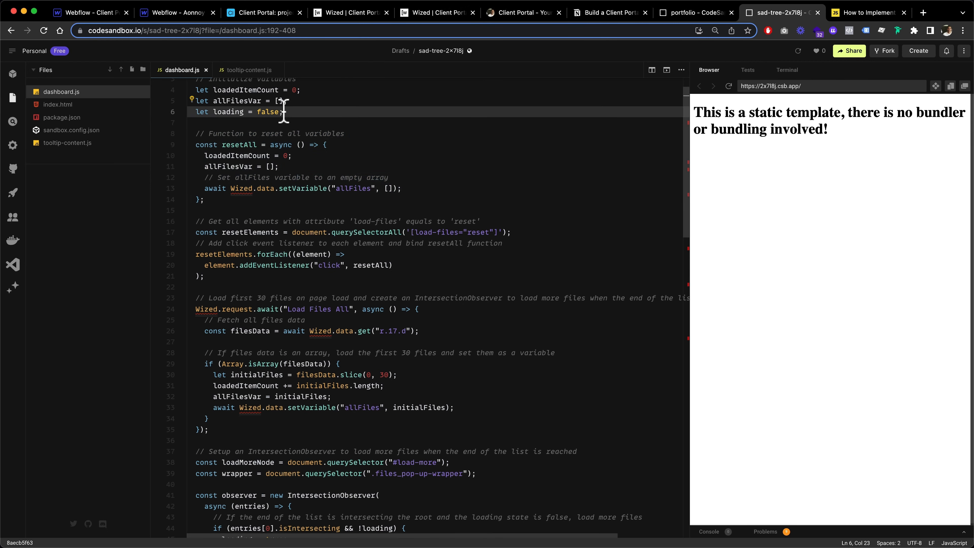
# Highlight the allFilesVar variable to examine its declaration and its uses in dashboard.js.
pyautogui.scroll(1, 283, 109)
pyautogui.moveTo(213, 127); pyautogui.dragTo(261, 129)
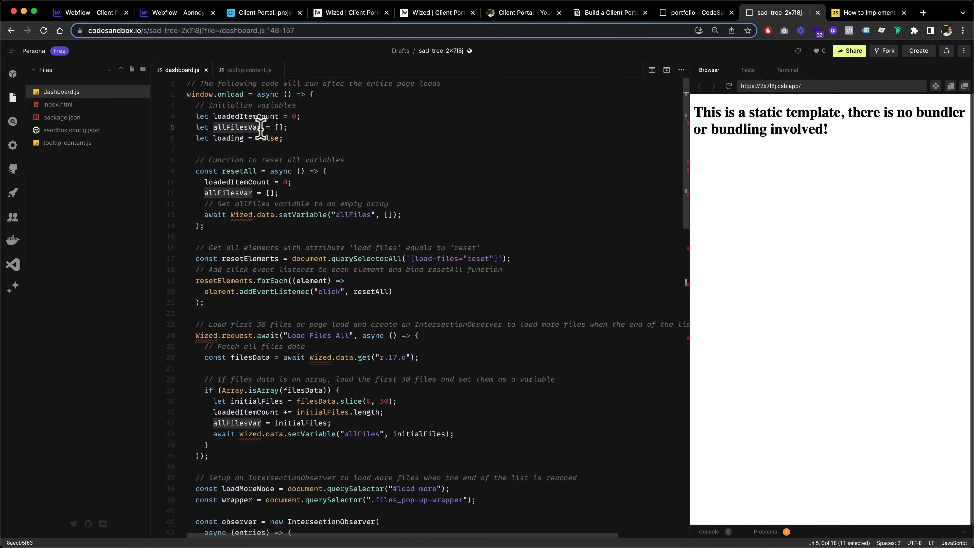
pyautogui.click(280, 127)
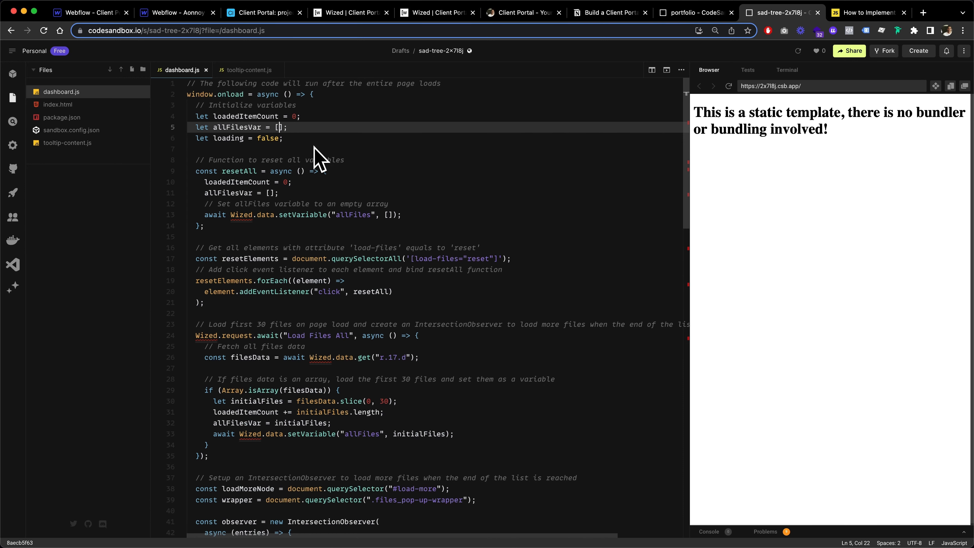
# Switch to Wized and examine the response data of the dashboard's Load Files All request.
pyautogui.click(359, 14)
pyautogui.click(39, 96)
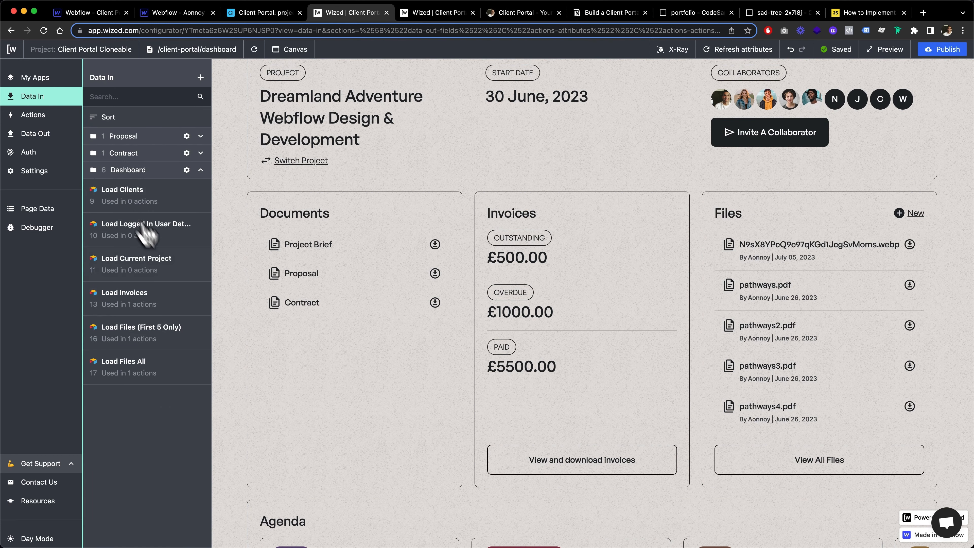
pyautogui.click(174, 366)
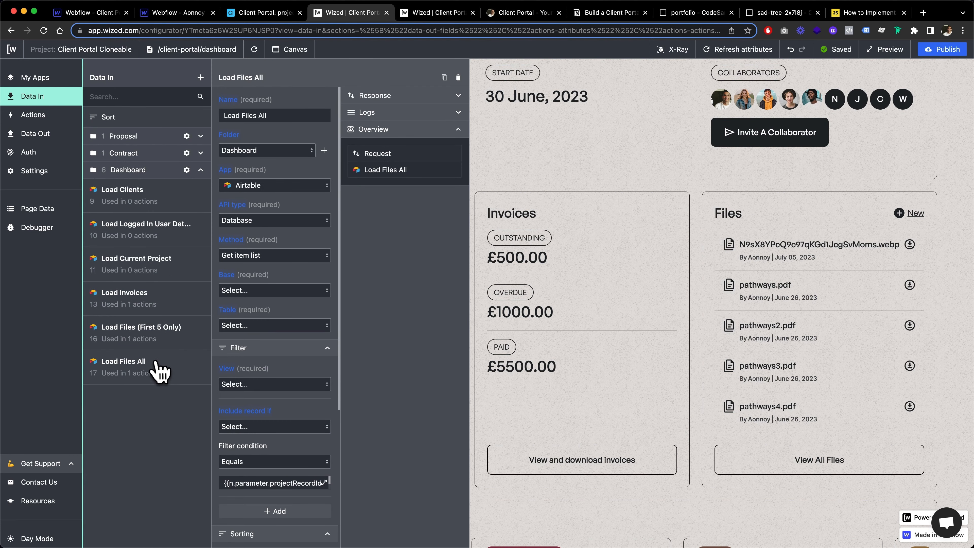
pyautogui.click(458, 96)
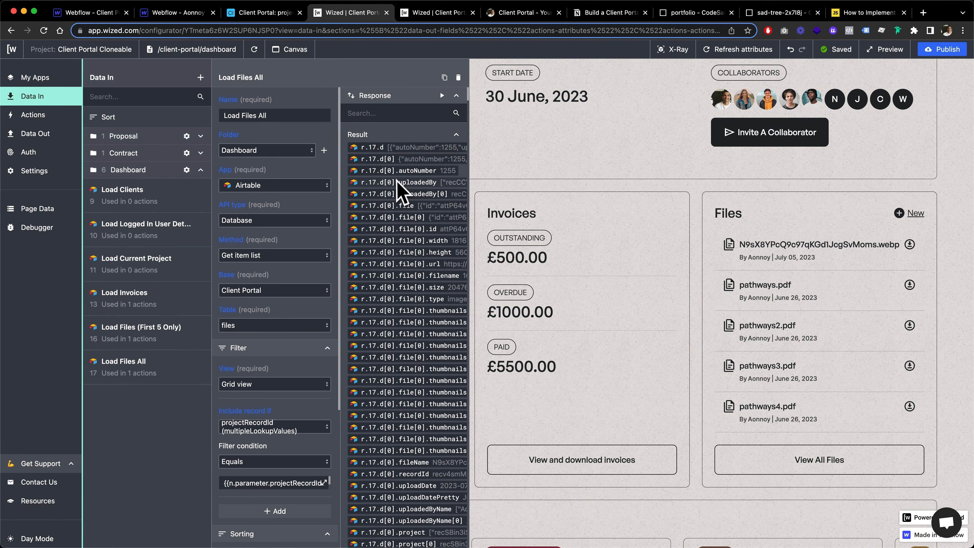
pyautogui.hscroll(3, 389, 149)
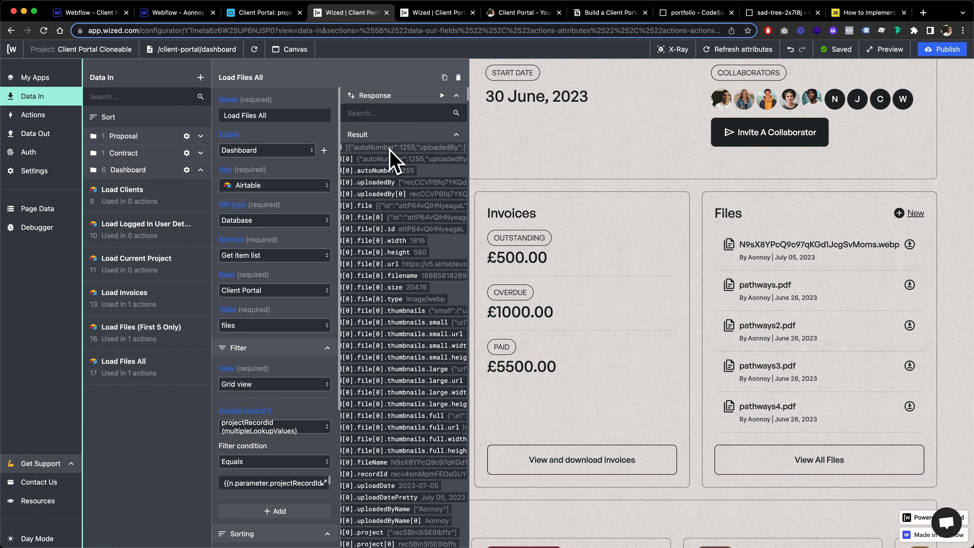
pyautogui.hscroll(1, 389, 152)
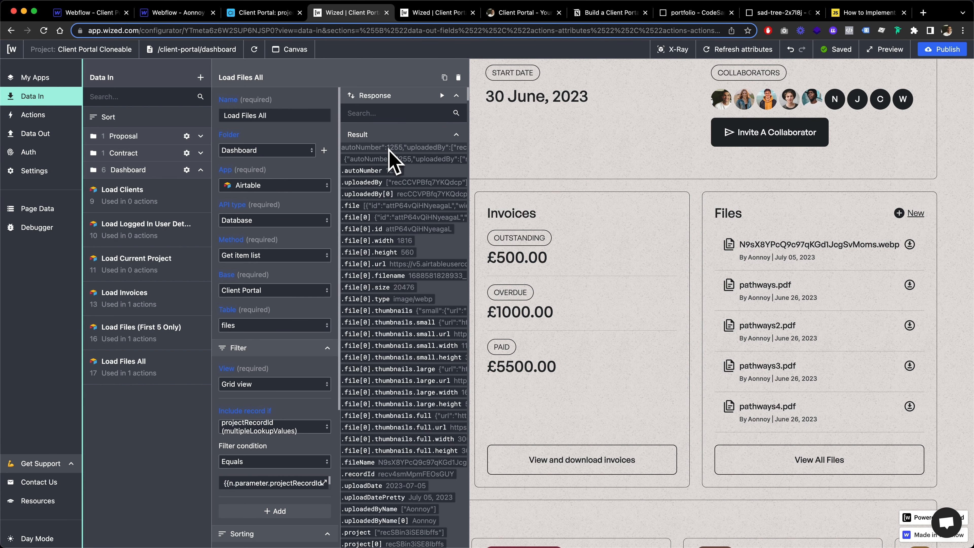
# Switch to the published client portal dashboard and open and close its View all files pop-up.
pyautogui.hscroll(-4, 391, 157)
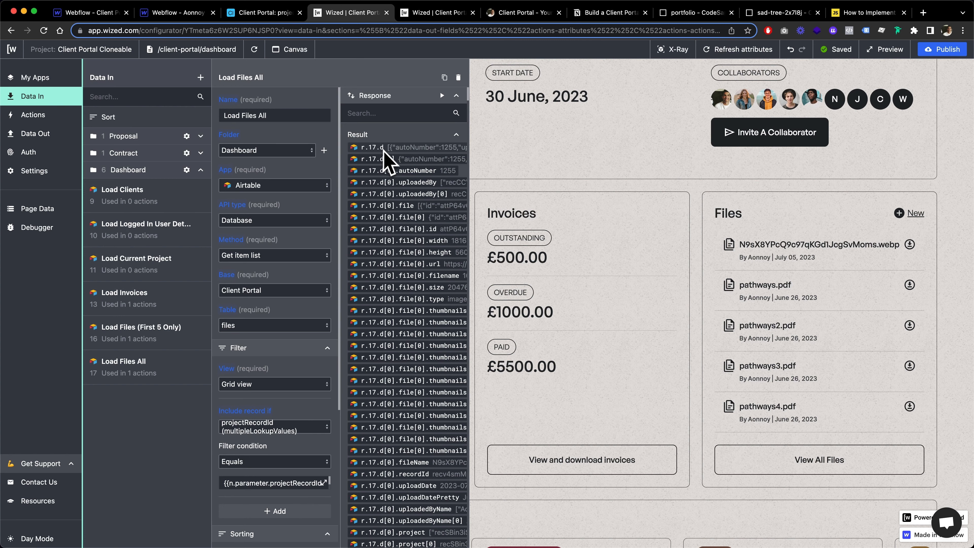
pyautogui.click(782, 16)
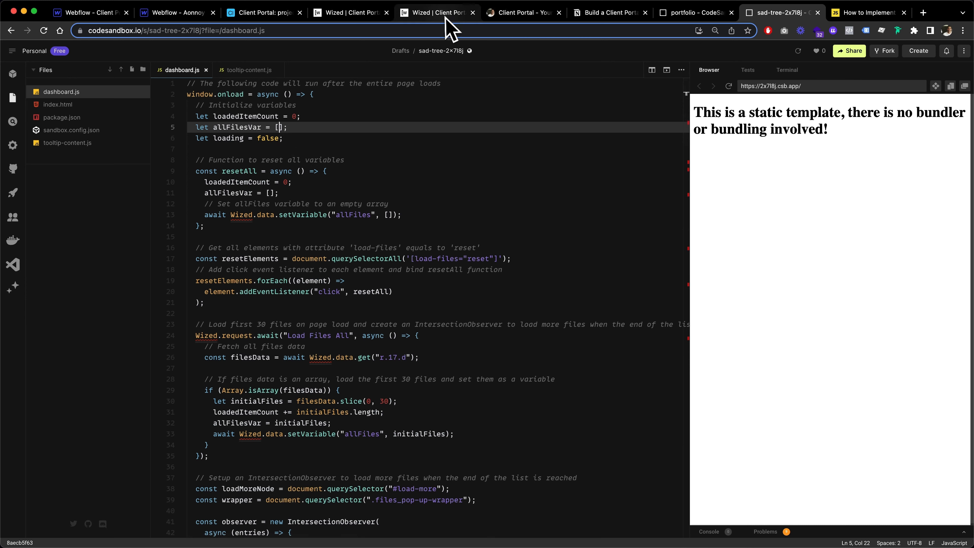
pyautogui.click(501, 13)
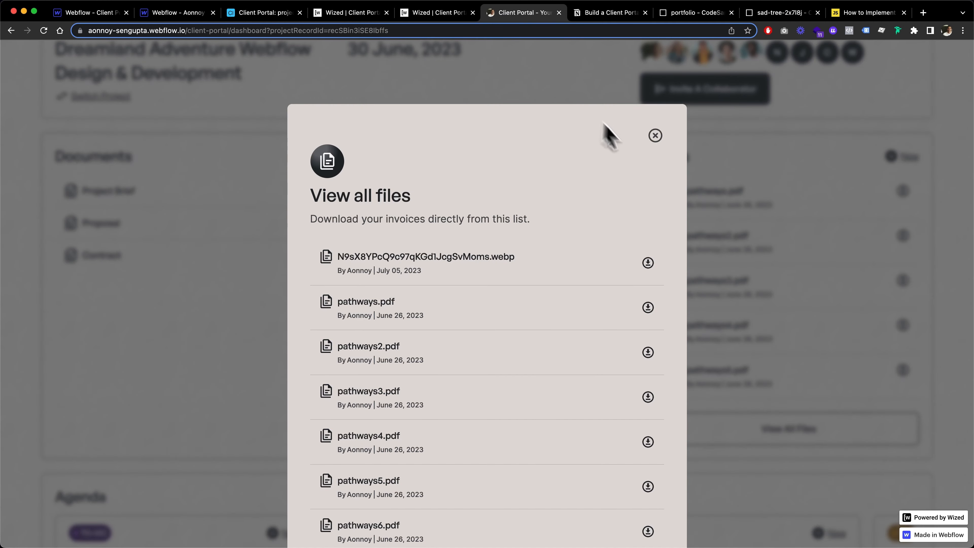
pyautogui.click(656, 136)
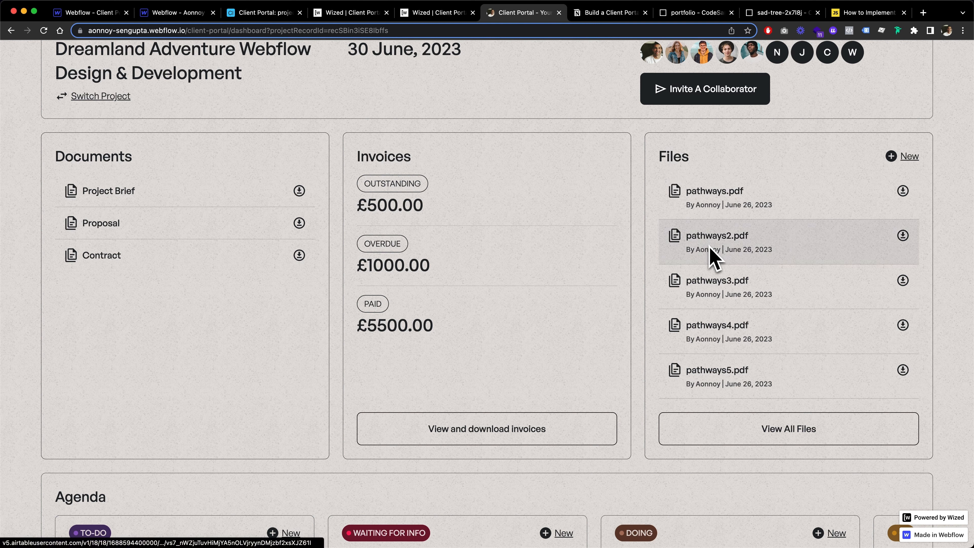
pyautogui.click(772, 443)
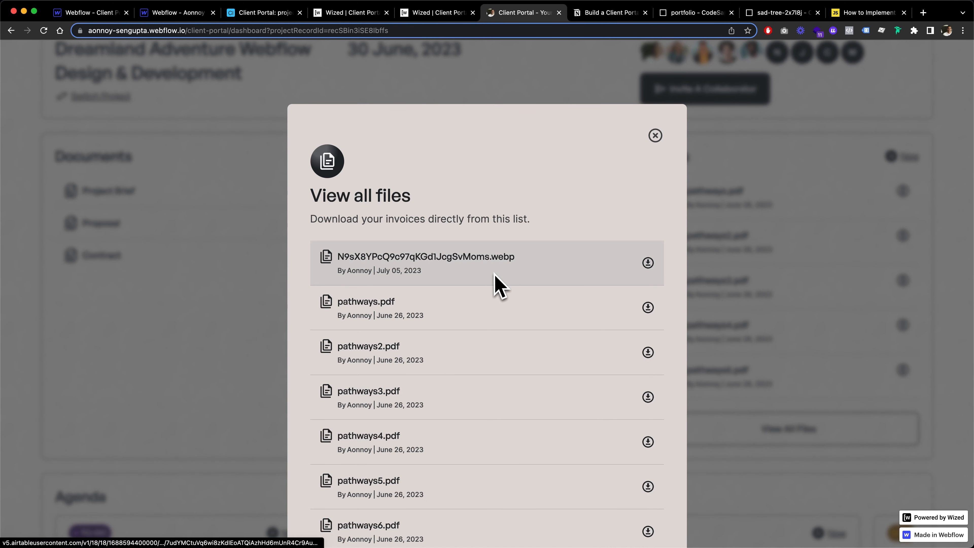
pyautogui.click(656, 135)
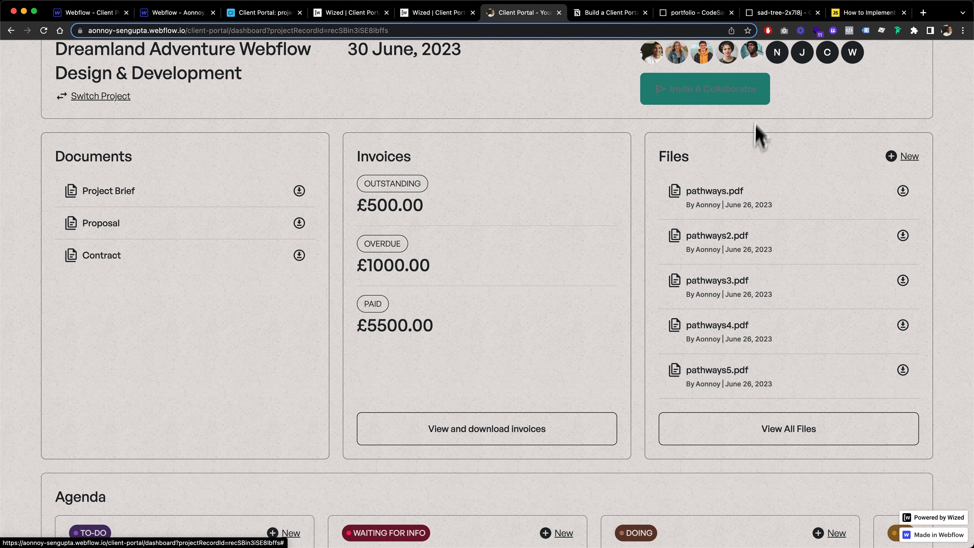
# Return to dashboard.js in CodeSandbox and examine how resetAll is bound to elements carrying the load-files="reset" attribute.
pyautogui.click(784, 14)
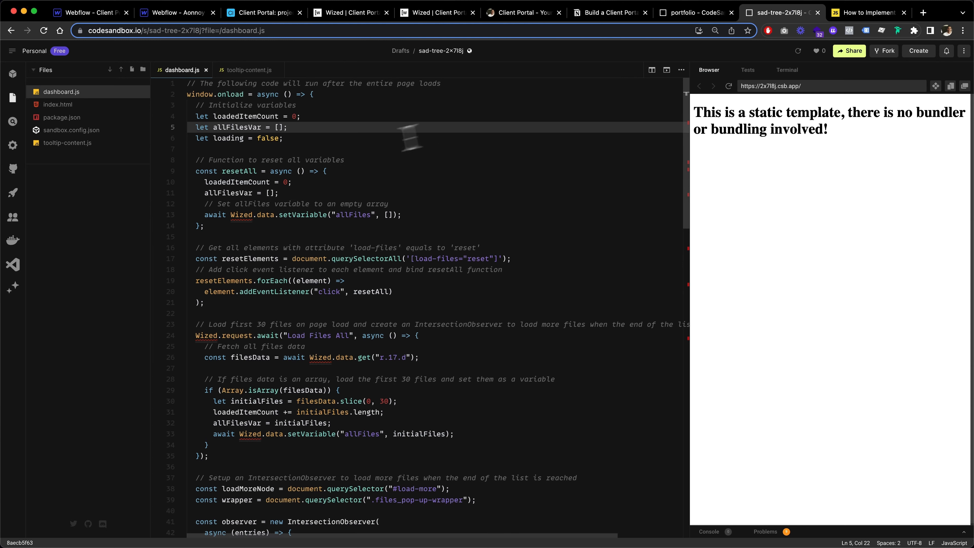
pyautogui.moveTo(196, 160); pyautogui.dragTo(231, 216)
pyautogui.scroll(-5, 232, 221)
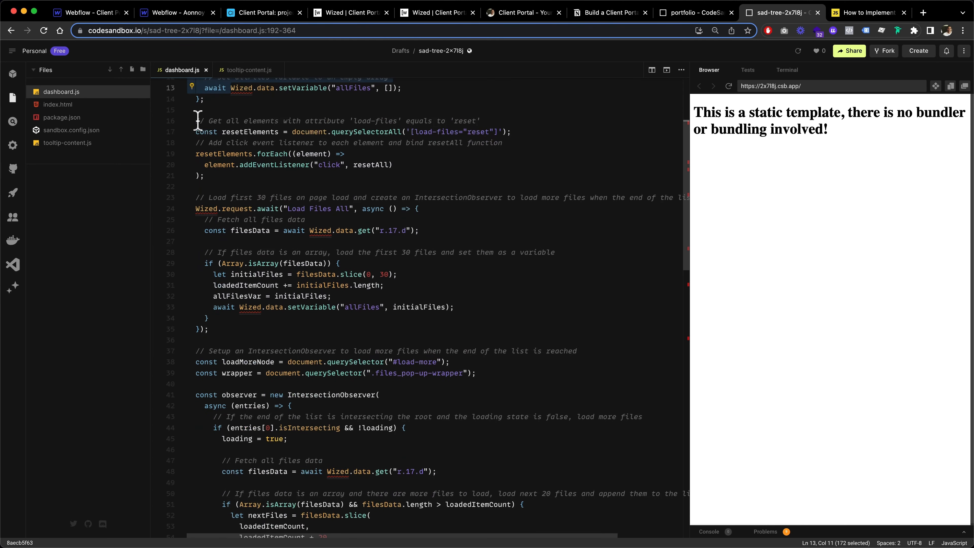
pyautogui.moveTo(197, 122); pyautogui.dragTo(407, 115)
pyautogui.click(451, 117)
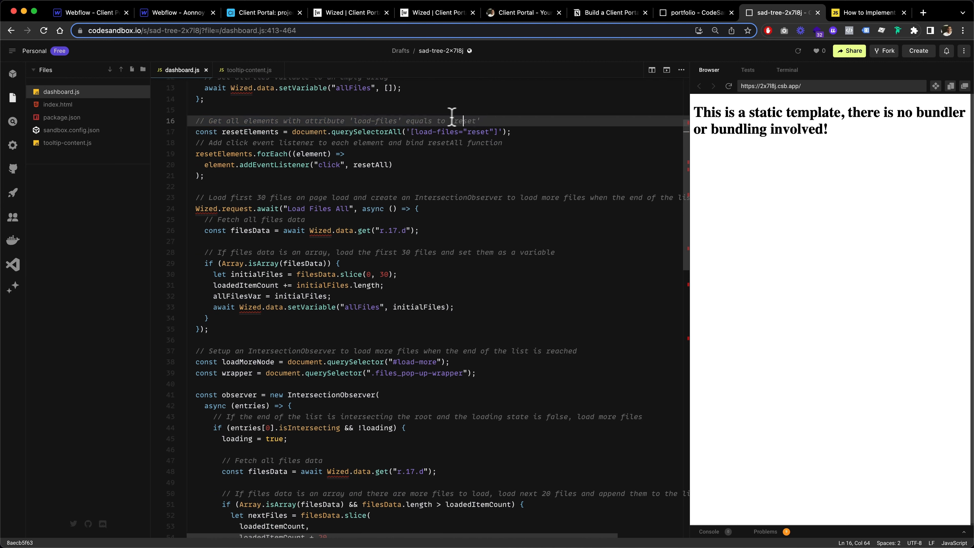
pyautogui.click(383, 144)
pyautogui.moveTo(395, 164); pyautogui.dragTo(186, 132)
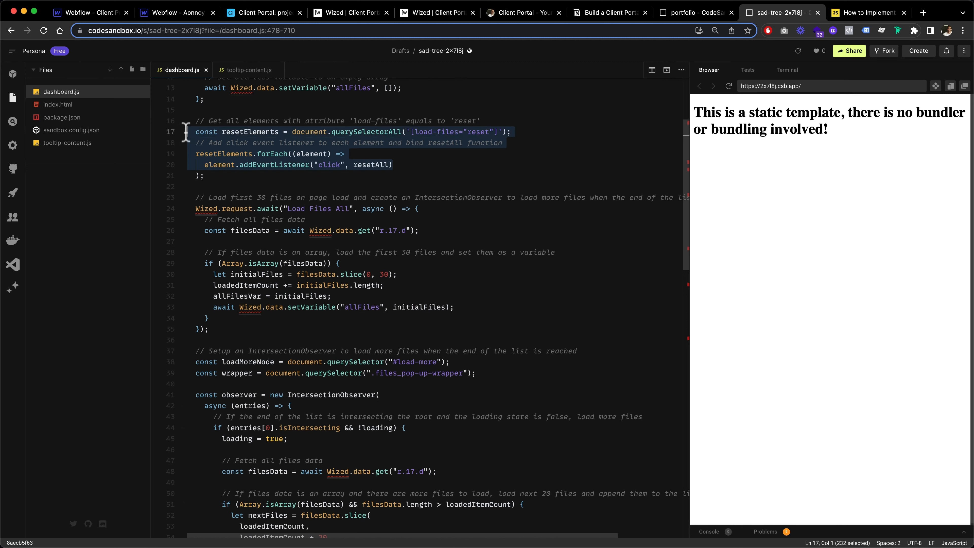
pyautogui.scroll(3, 354, 192)
pyautogui.scroll(2, 422, 217)
pyautogui.click(426, 218)
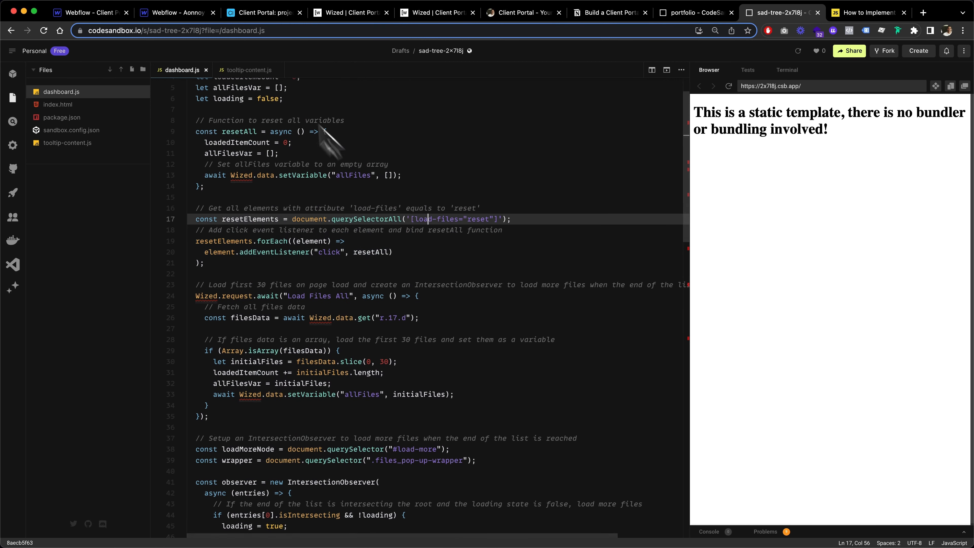
# Switch to the Webflow Dashboard page and show files_pop-up-wrapper by setting its display to flex.
pyautogui.click(92, 12)
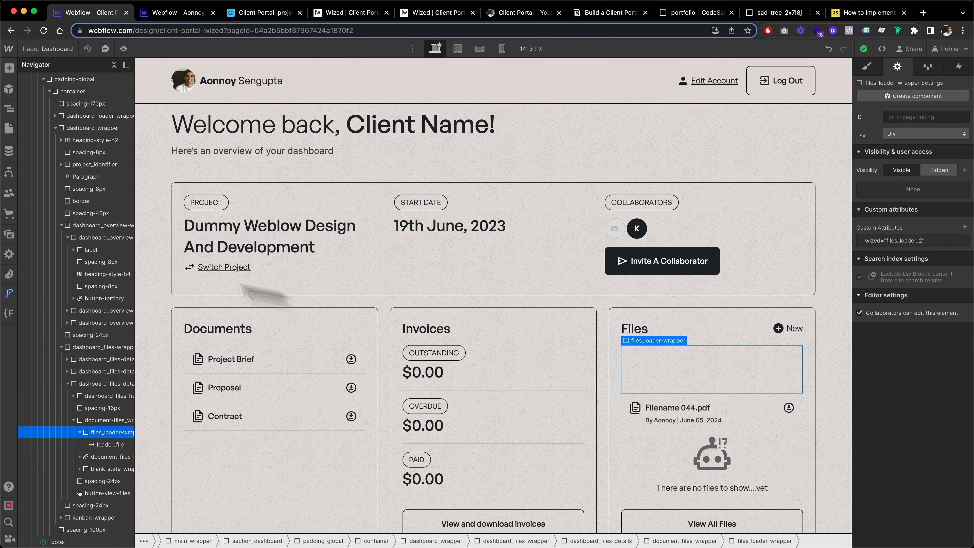
pyautogui.scroll(5, 55, 196)
pyautogui.click(32, 225)
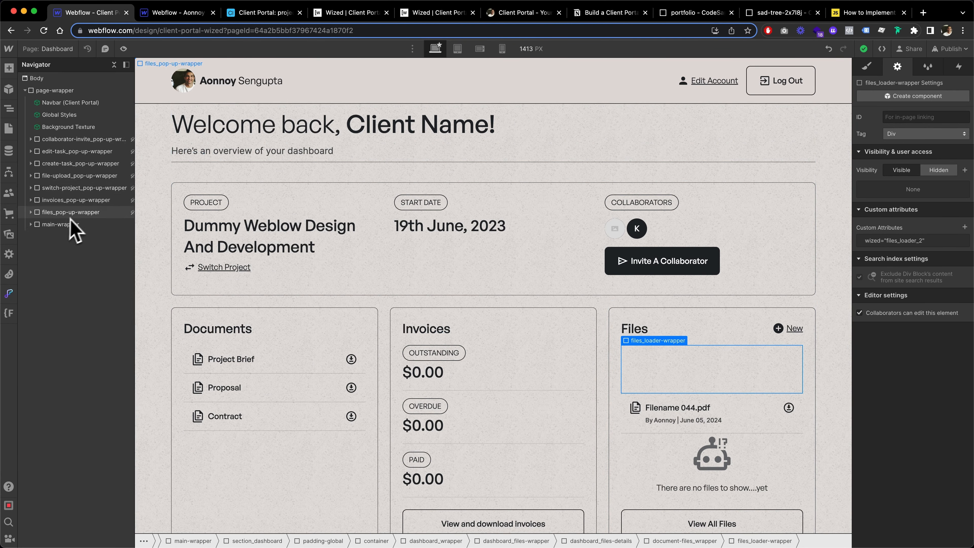
pyautogui.click(78, 213)
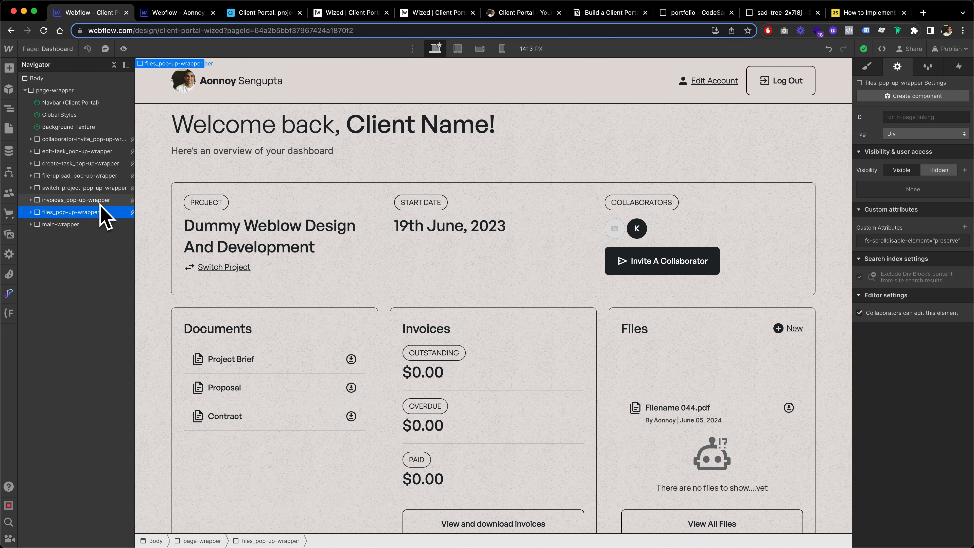
pyautogui.click(867, 67)
pyautogui.click(905, 176)
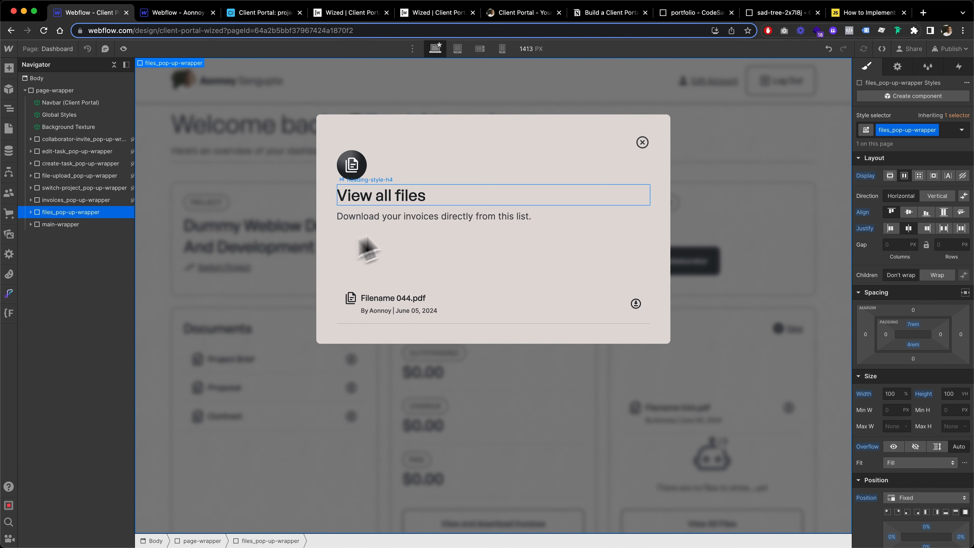
# Select the close-pop-up link block of the View all files pop-up and examine its custom attributes.
pyautogui.click(641, 147)
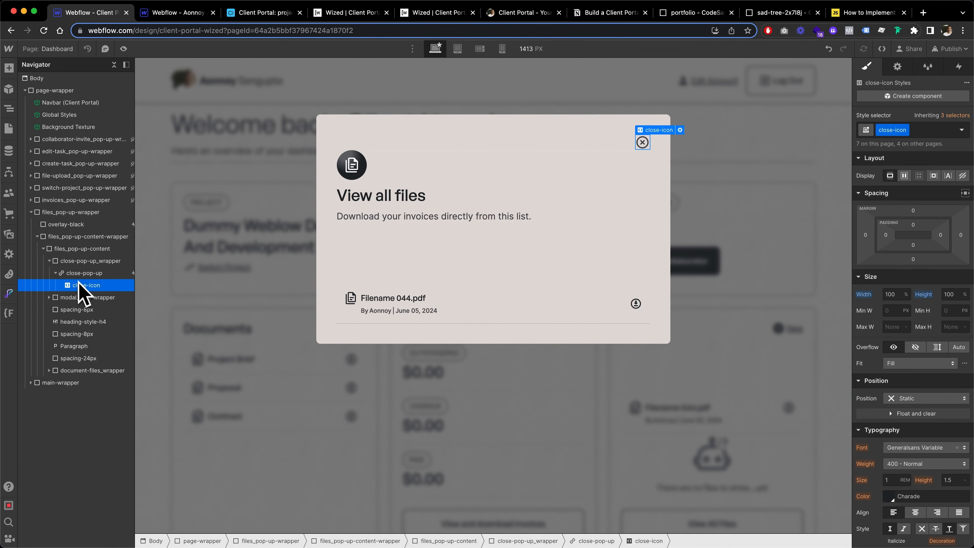
pyautogui.click(69, 272)
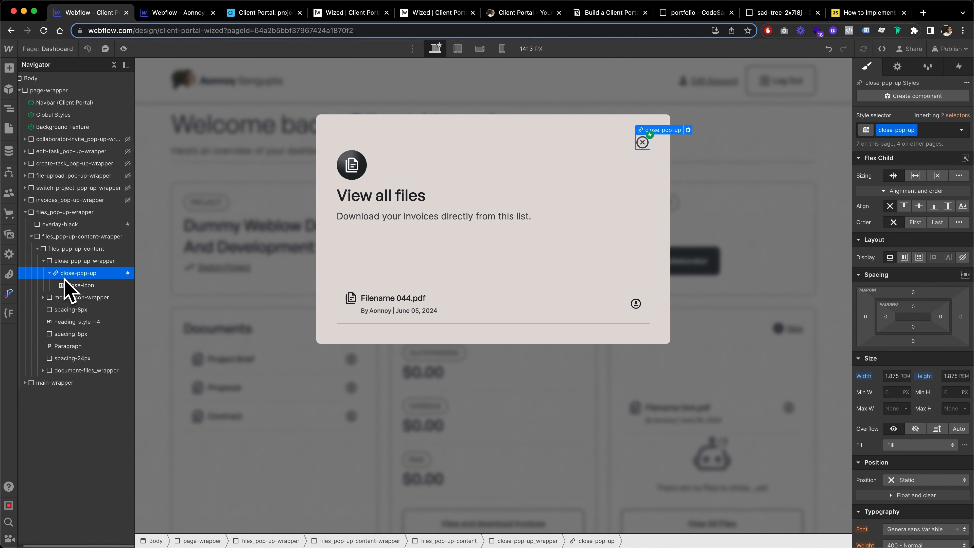
pyautogui.click(898, 68)
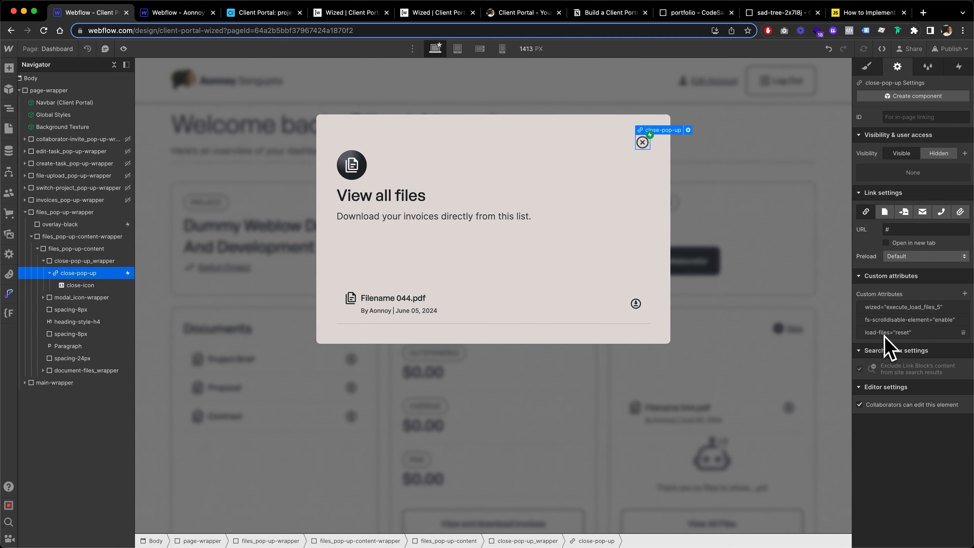
# Return to CodeSandbox and examine the load-files="reset" selector and the click listener that calls resetAll.
pyautogui.click(782, 13)
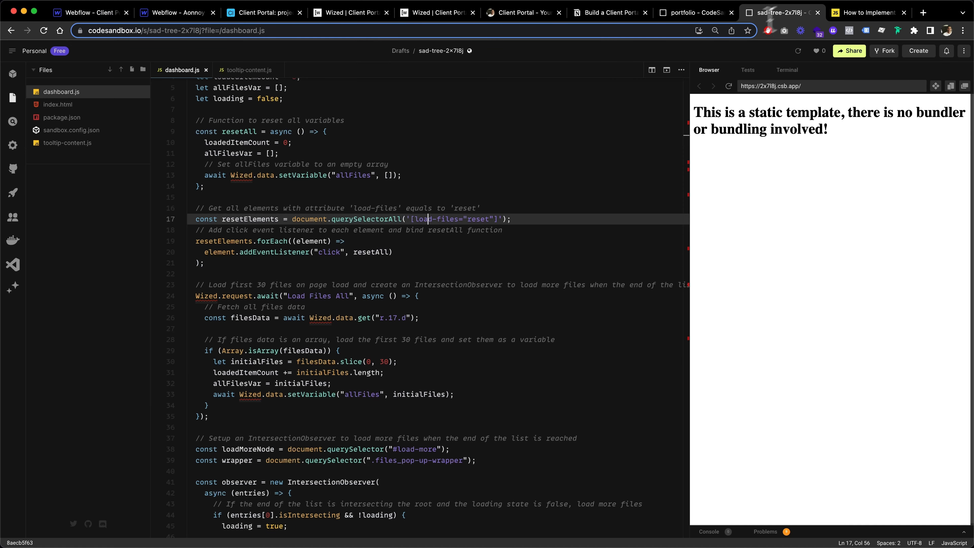
pyautogui.moveTo(410, 219); pyautogui.dragTo(480, 218)
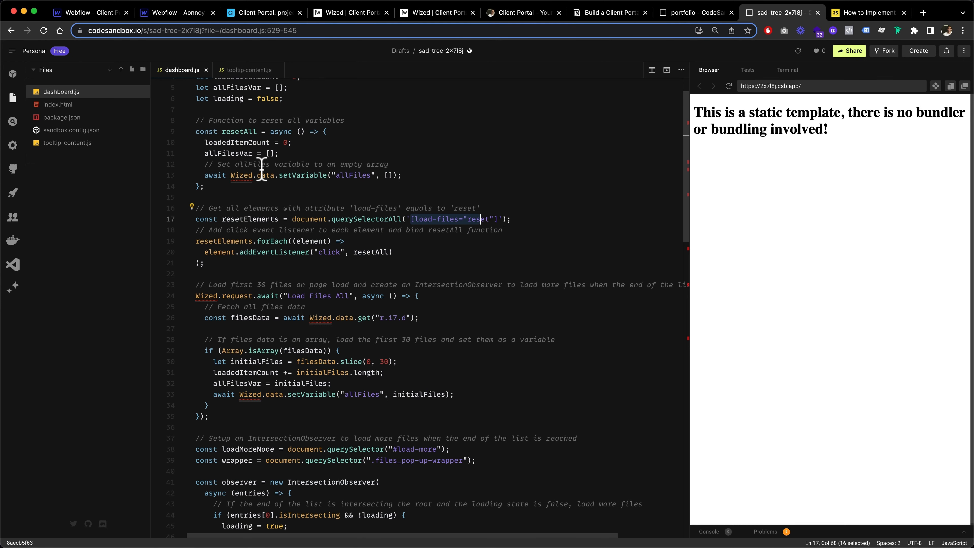
pyautogui.click(289, 252)
pyautogui.scroll(-3, 288, 248)
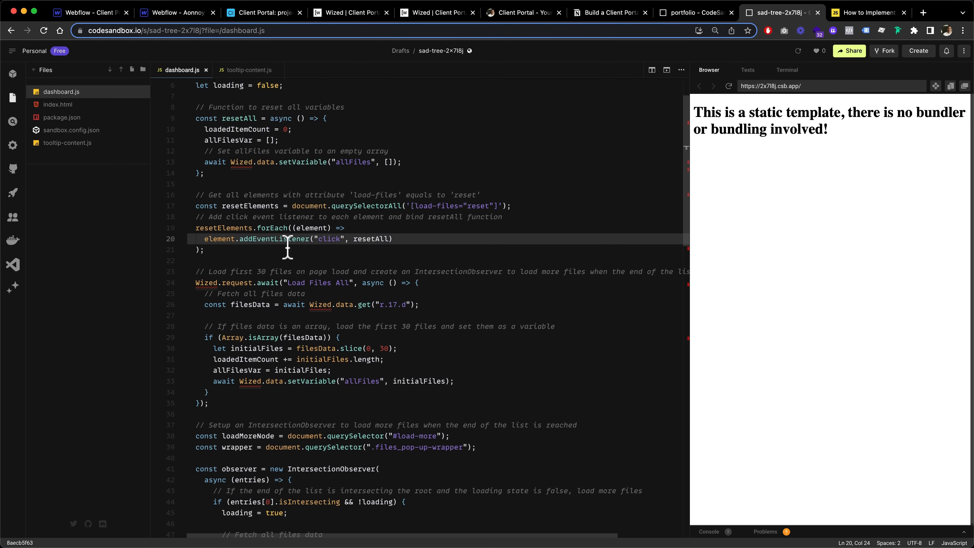
# Switch to Webflow and hide files_pop-up-wrapper by setting its display to none.
pyautogui.click(90, 12)
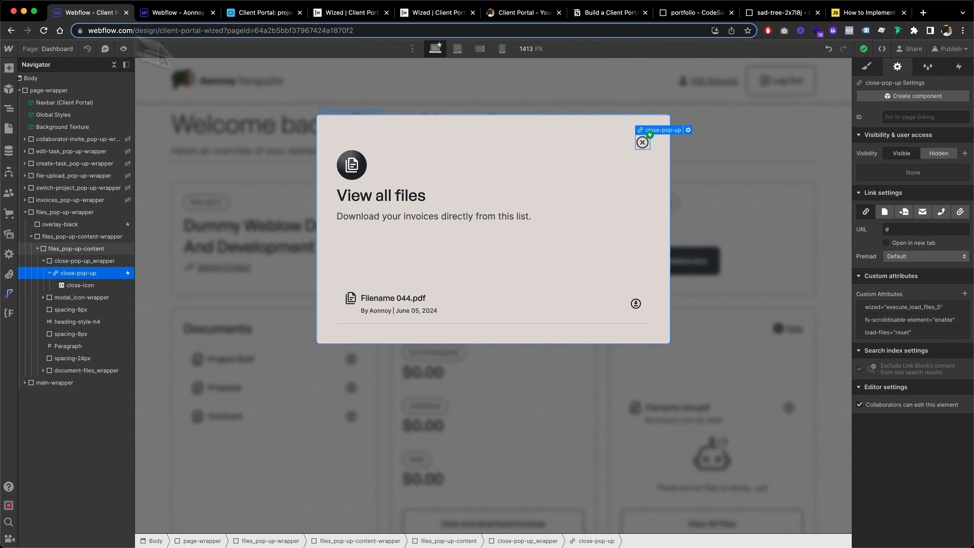
pyautogui.click(257, 224)
pyautogui.click(53, 213)
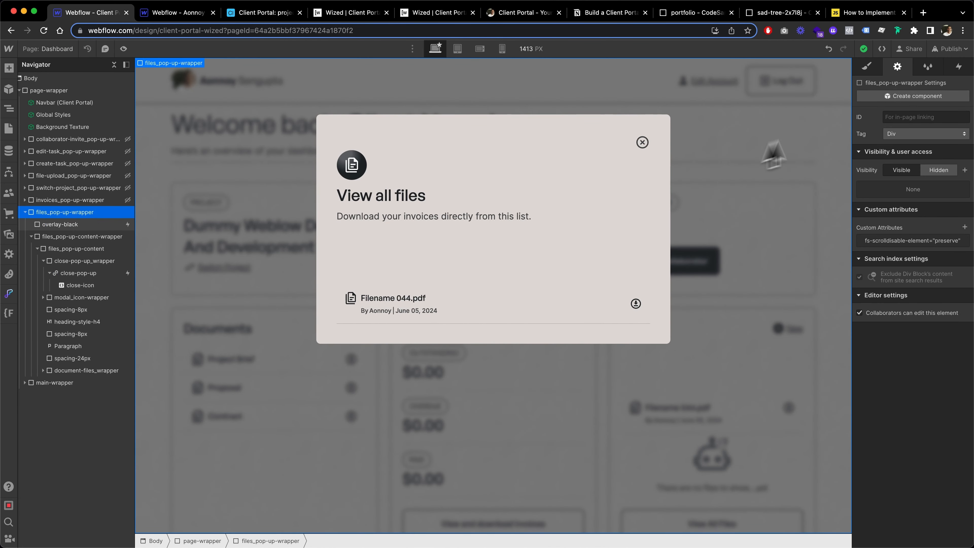
pyautogui.click(867, 67)
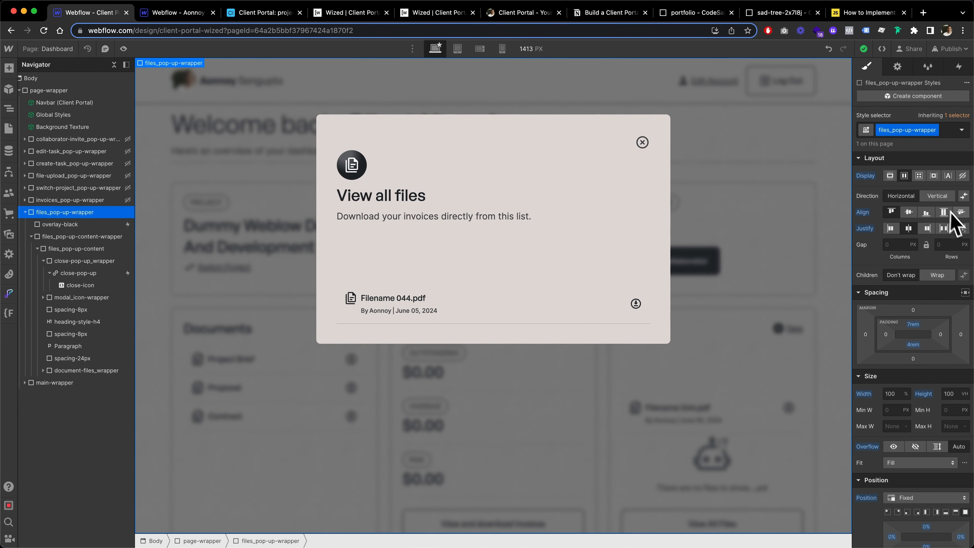
pyautogui.click(963, 175)
# Return to dashboard.js and examine the comment on loading the first 30 files and the Wized.request.await call for Load Files All.
pyautogui.click(782, 12)
pyautogui.scroll(-5, 294, 246)
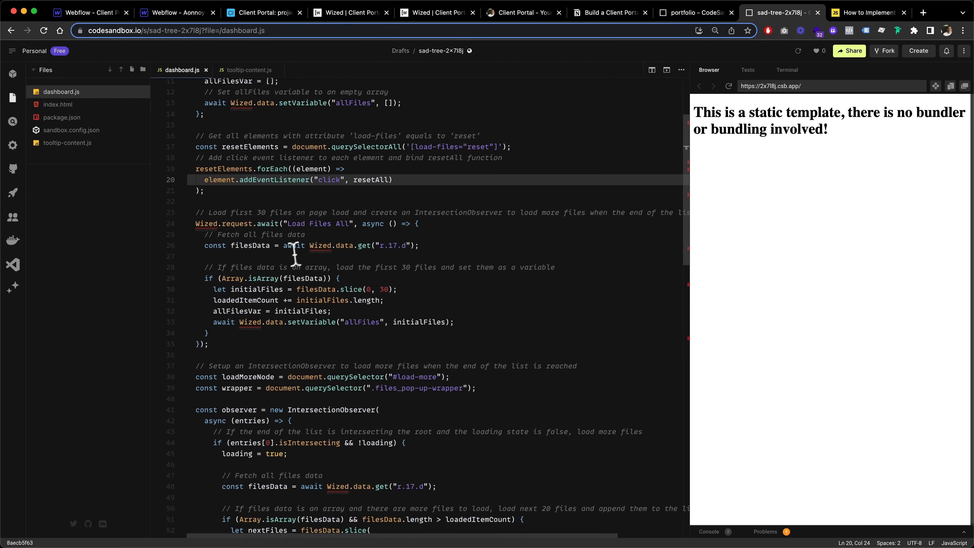
pyautogui.moveTo(208, 170); pyautogui.dragTo(408, 184)
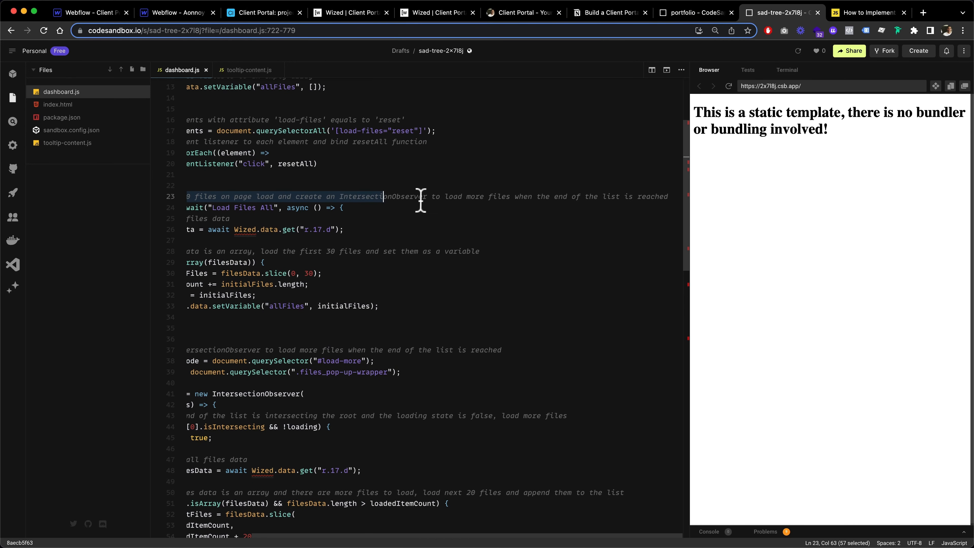
pyautogui.scroll(-1, 452, 198)
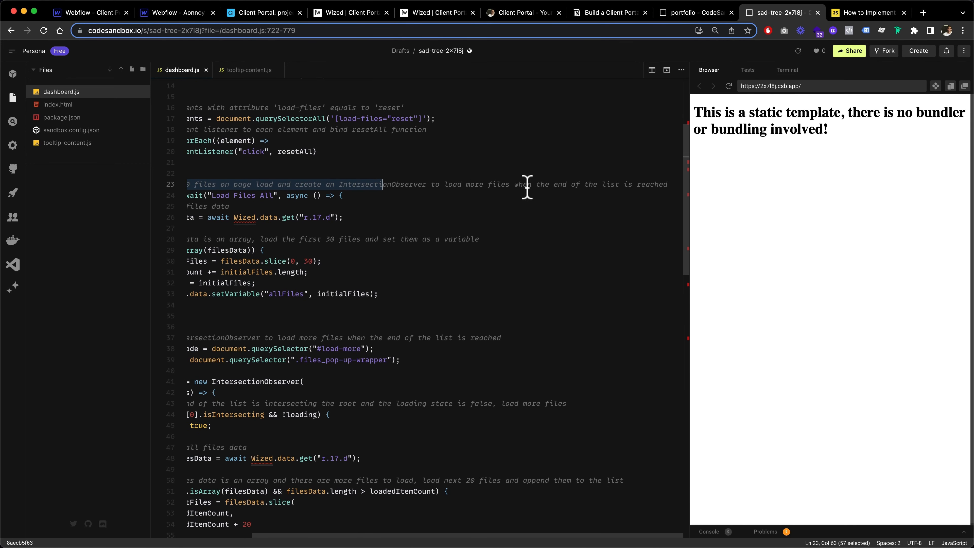
pyautogui.hscroll(-3, 644, 184)
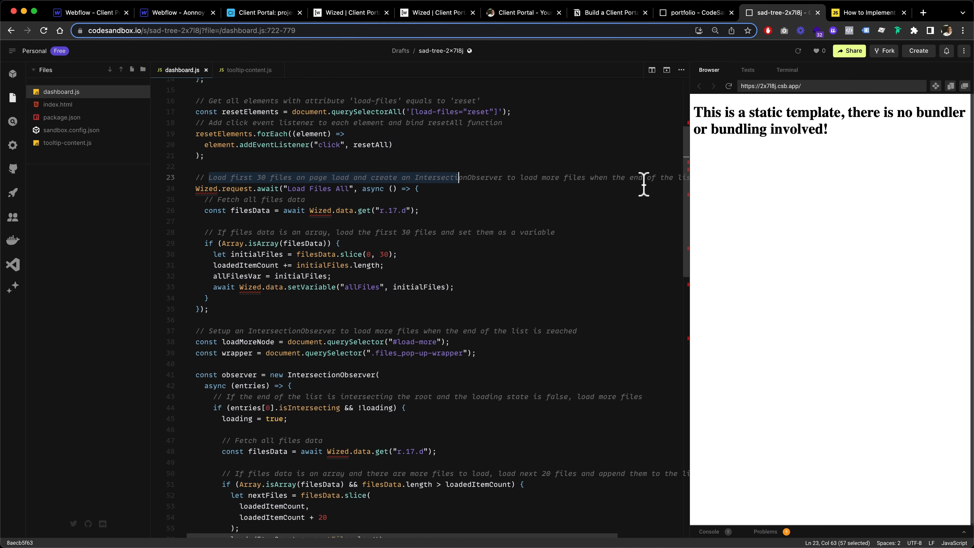
pyautogui.click(313, 197)
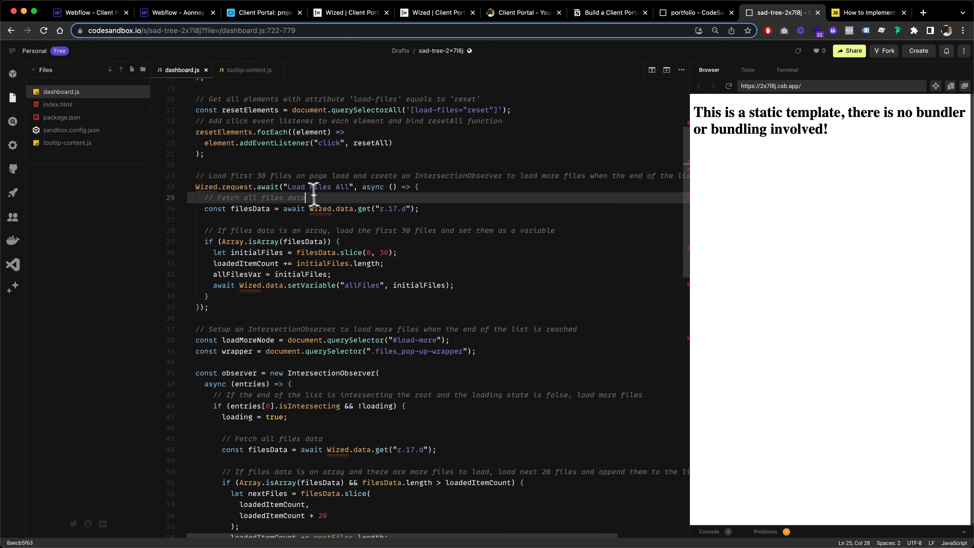
pyautogui.click(211, 186)
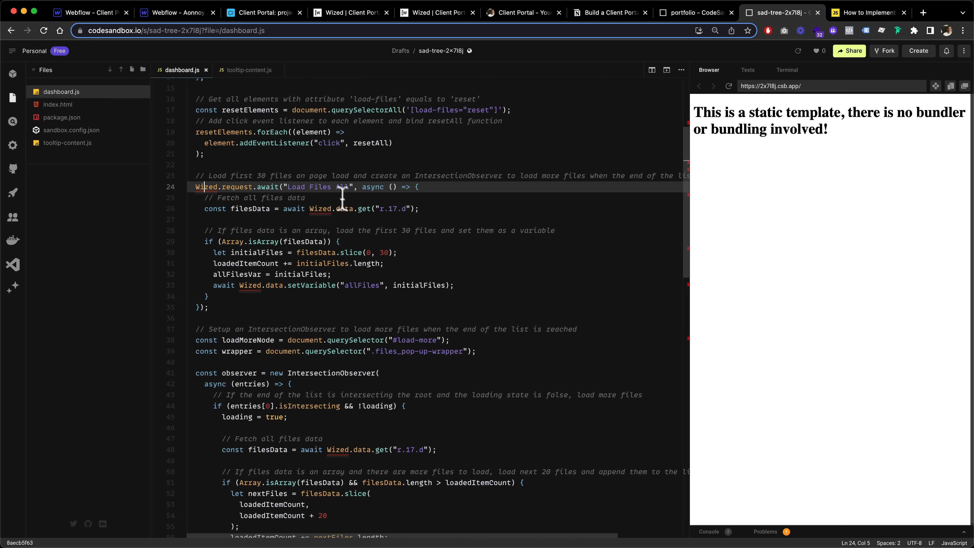
# Highlight the r.17.d data source and the allFiles variable name in the initial file loading code.
pyautogui.moveTo(381, 211); pyautogui.dragTo(404, 211)
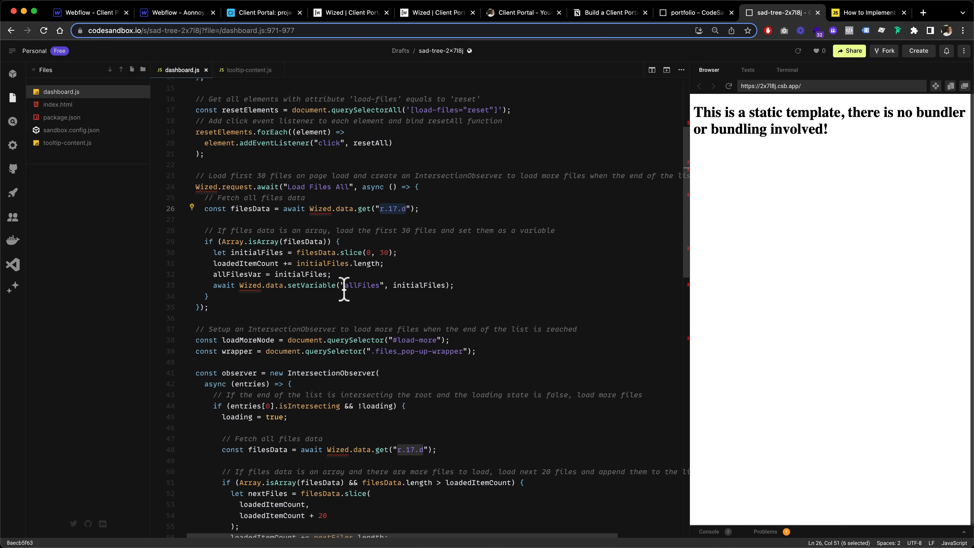
pyautogui.scroll(-1, 394, 238)
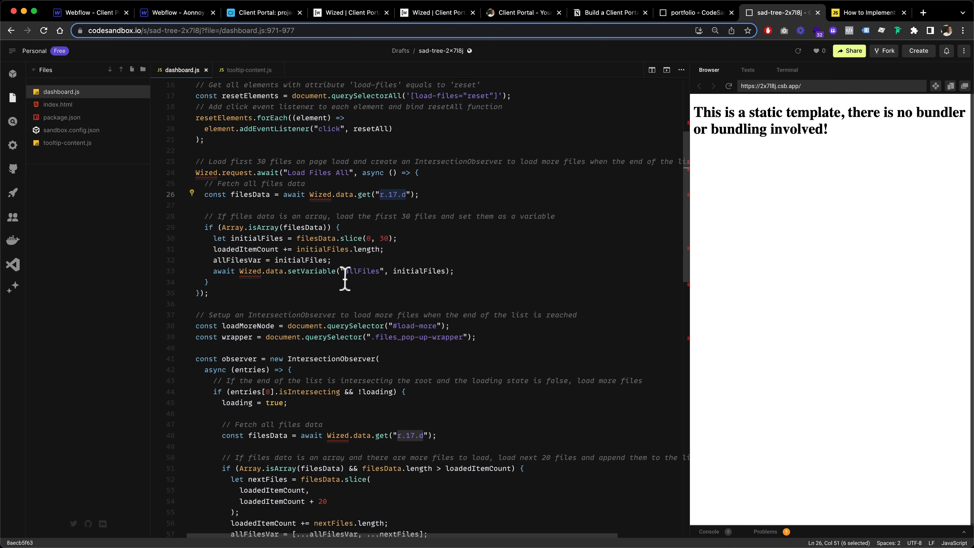
pyautogui.moveTo(348, 273); pyautogui.dragTo(376, 273)
pyautogui.click(377, 274)
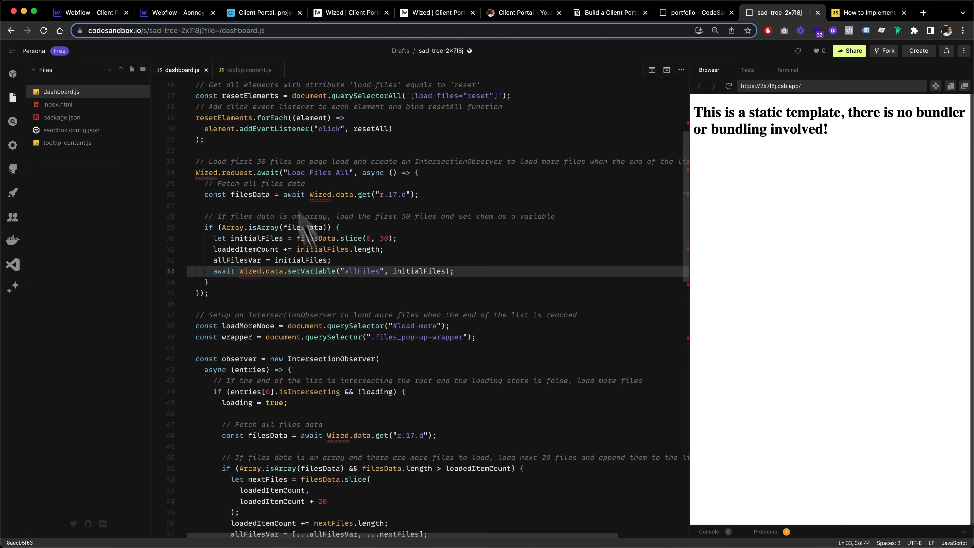
# Switch to Wized and locate the allFiles variable in the page data, collapsing the Load Files All results.
pyautogui.click(100, 13)
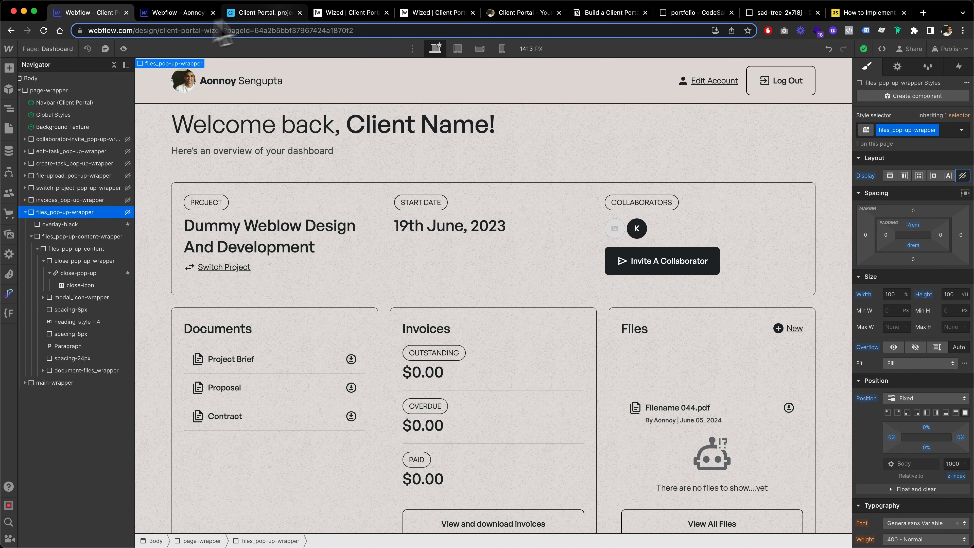
pyautogui.click(338, 13)
pyautogui.click(36, 211)
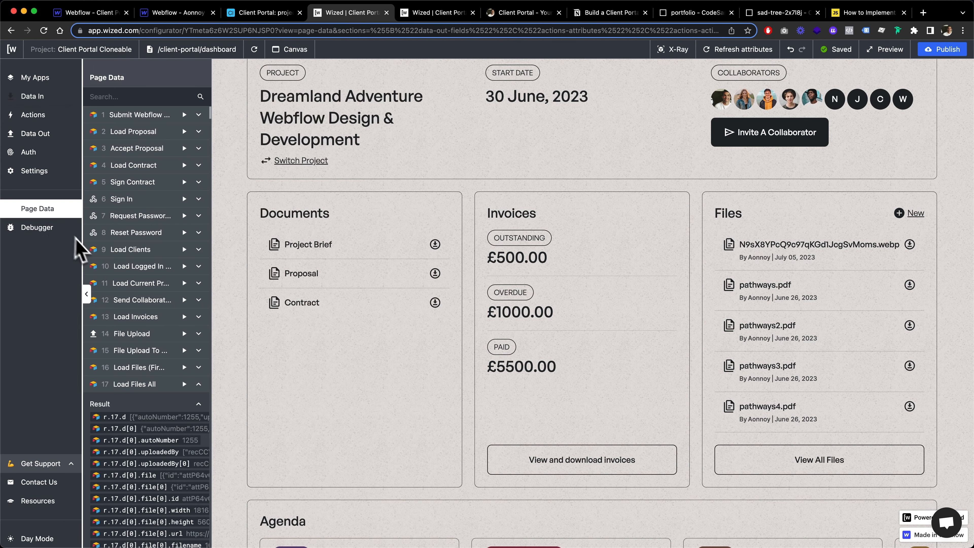
pyautogui.scroll(-5, 157, 374)
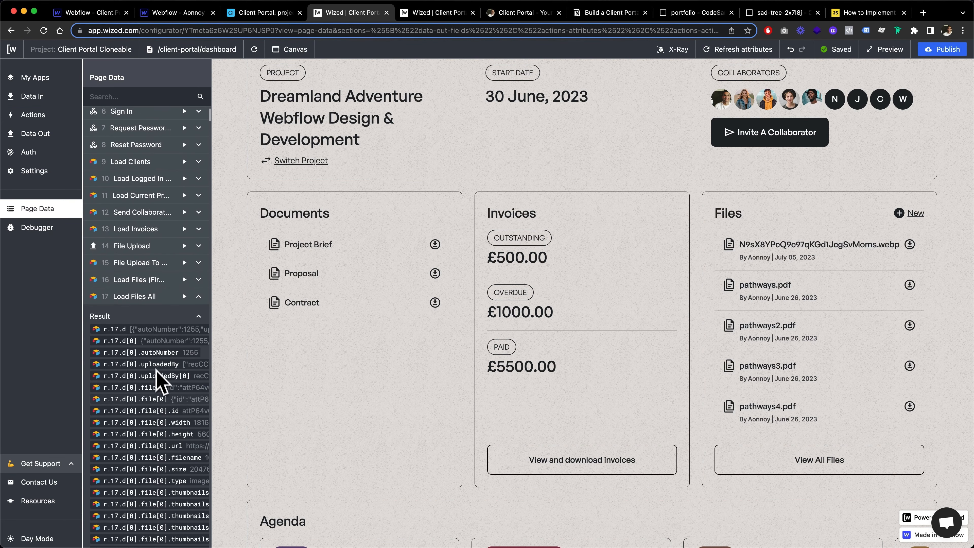
pyautogui.click(180, 298)
pyautogui.scroll(-5, 157, 309)
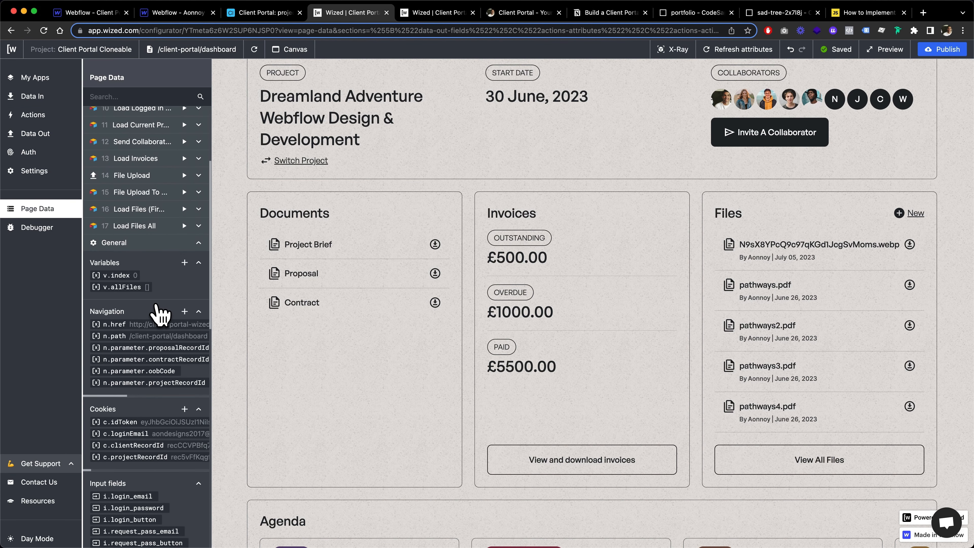
pyautogui.scroll(-1, 159, 314)
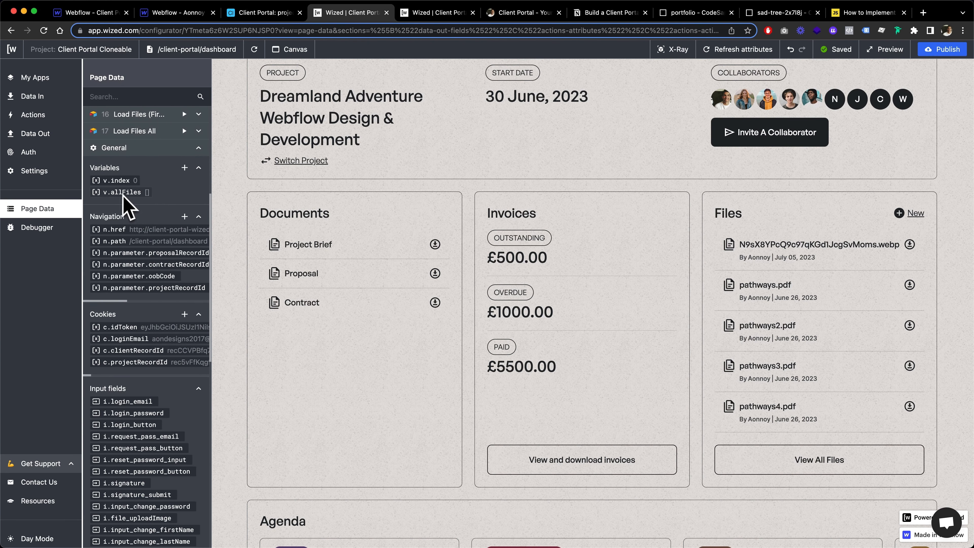
pyautogui.scroll(4, 130, 197)
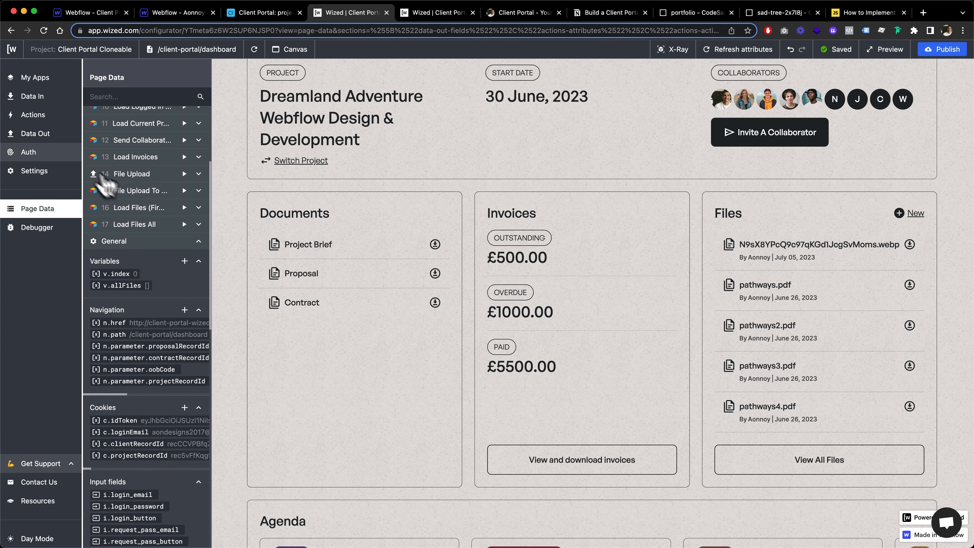
# Examine the Load Files All request's filter, sorting and maximum number of records among the Dashboard data requests.
pyautogui.click(43, 97)
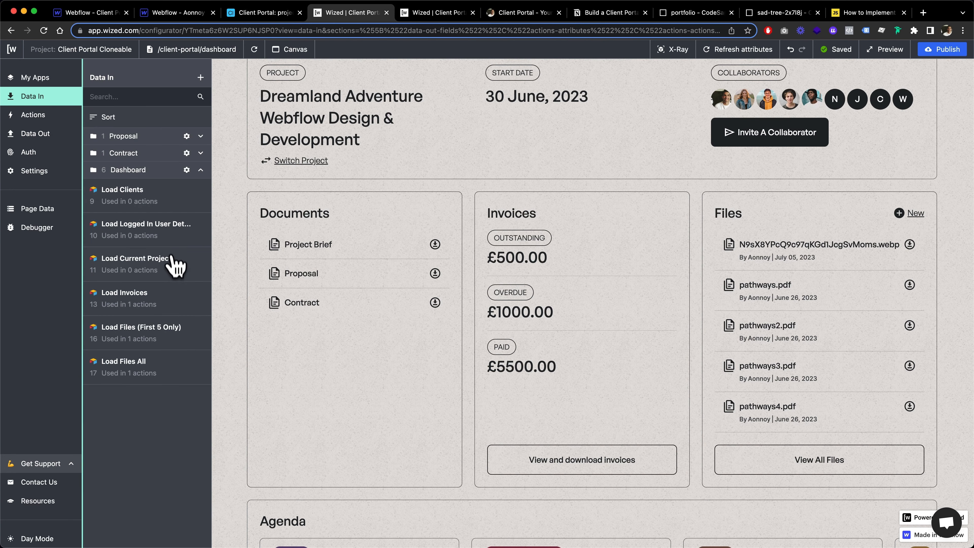
pyautogui.click(176, 280)
pyautogui.click(178, 301)
pyautogui.click(179, 338)
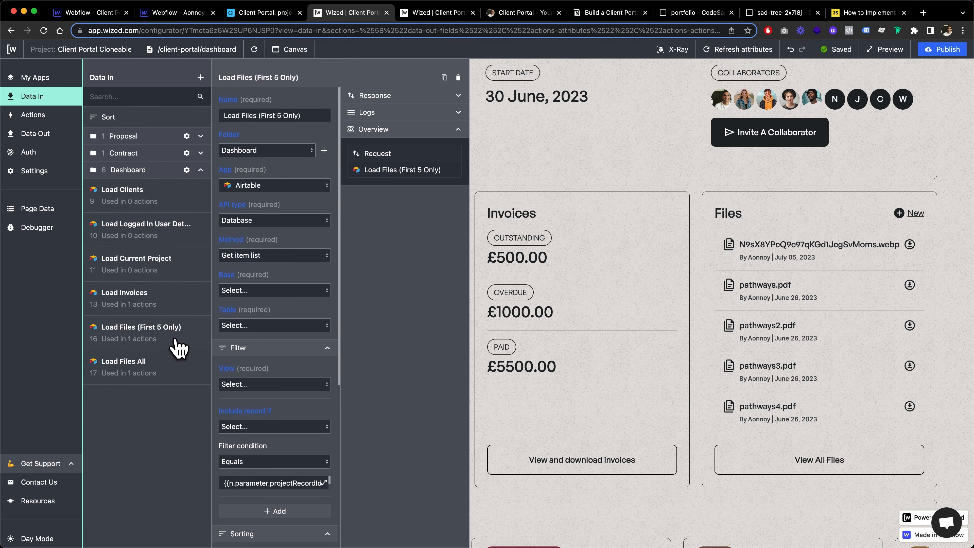
pyautogui.click(180, 364)
pyautogui.scroll(-6, 274, 391)
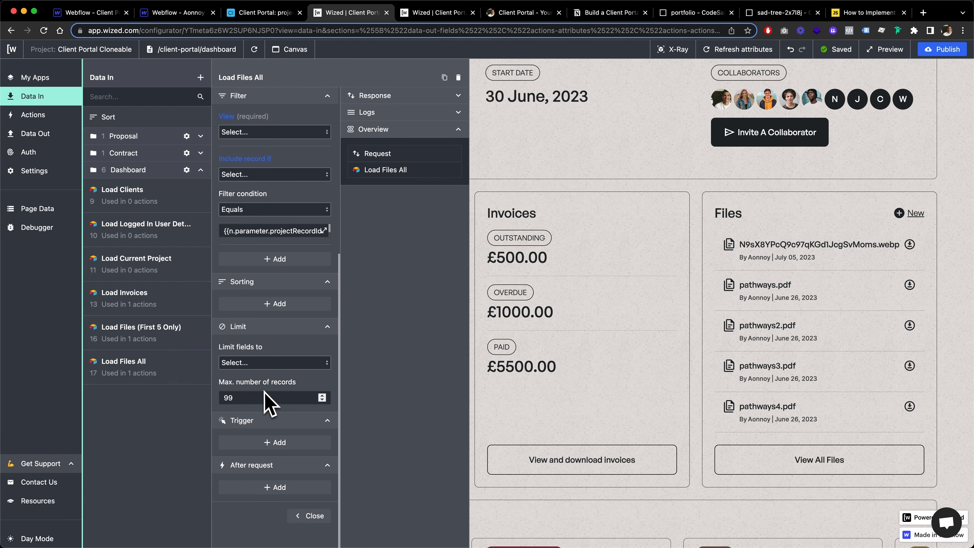
# Examine the filter and sorting settings of the Load Files (First 5 Only) request and close its details.
pyautogui.click(165, 337)
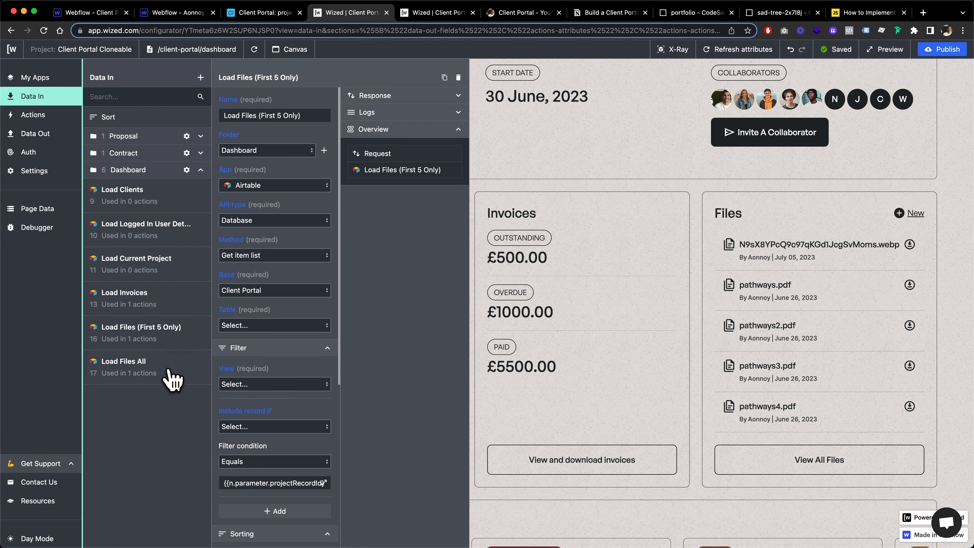
pyautogui.scroll(-4, 241, 437)
pyautogui.scroll(-2, 243, 435)
pyautogui.scroll(4, 244, 435)
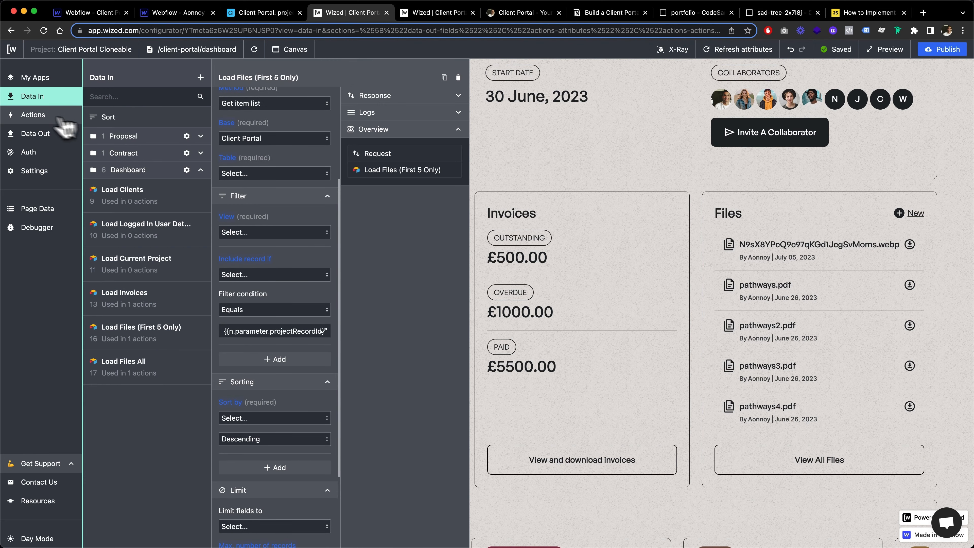
pyautogui.click(38, 115)
pyautogui.click(41, 104)
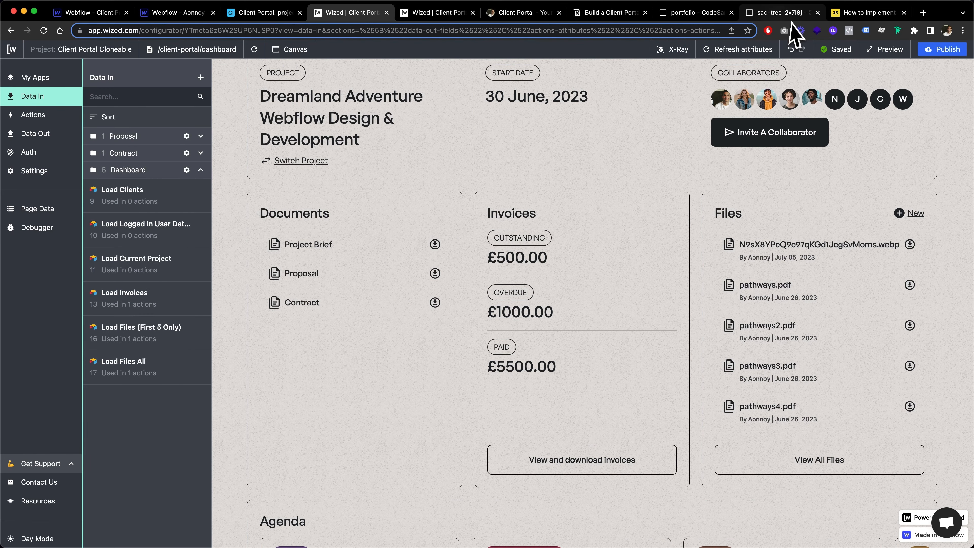
# Return to dashboard.js in CodeSandbox and highlight the r.17 request reference and the allFiles variable name in the initial loading code.
pyautogui.click(786, 13)
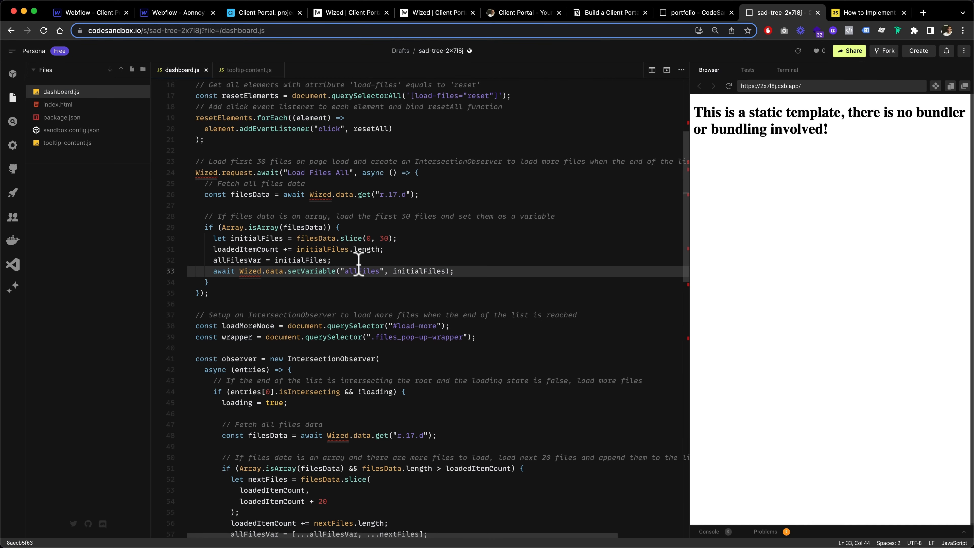
pyautogui.scroll(1, 357, 257)
pyautogui.moveTo(381, 205); pyautogui.dragTo(400, 207)
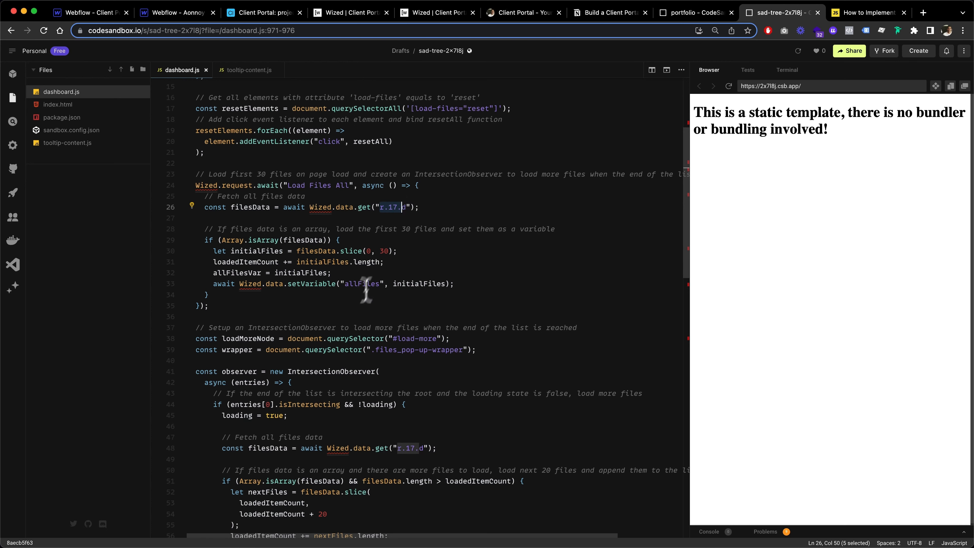
pyautogui.moveTo(345, 285); pyautogui.dragTo(372, 286)
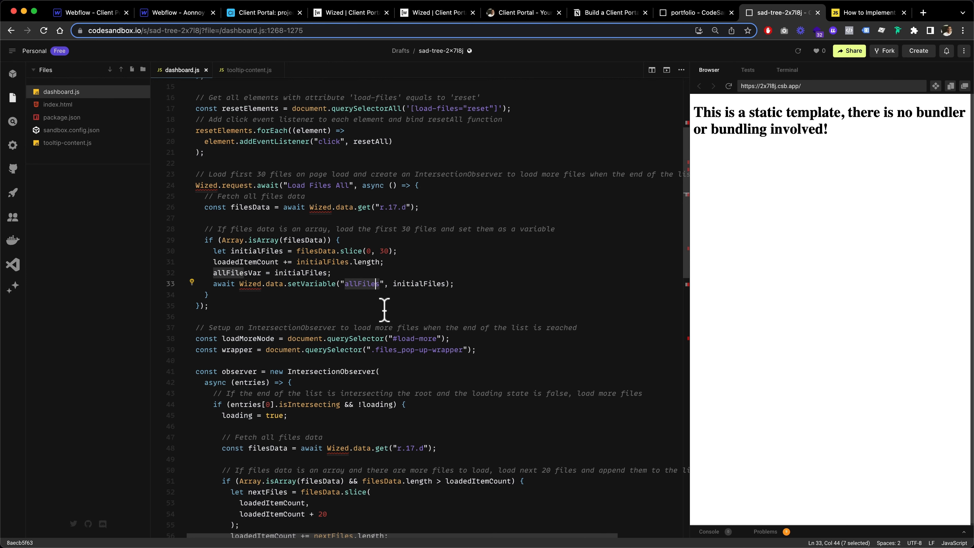
pyautogui.scroll(-2, 371, 304)
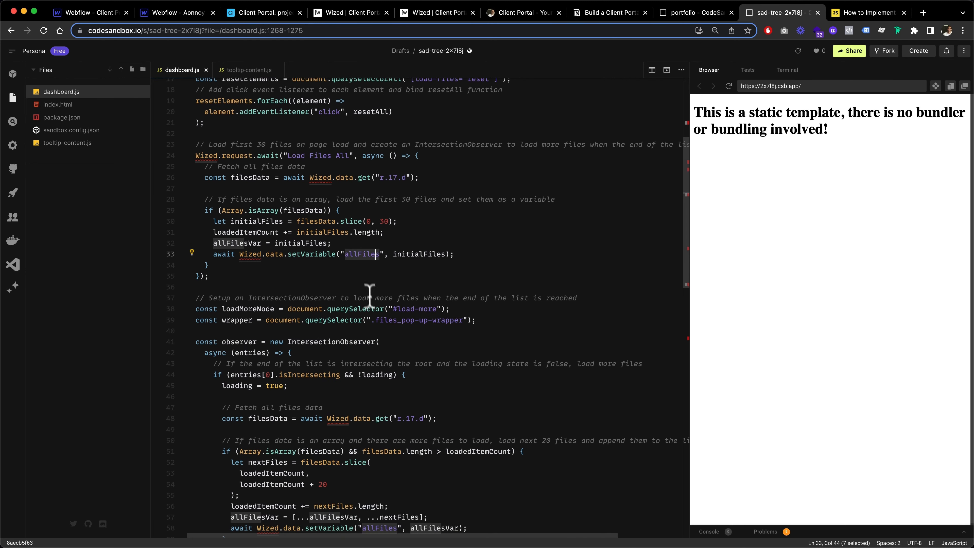
pyautogui.click(358, 254)
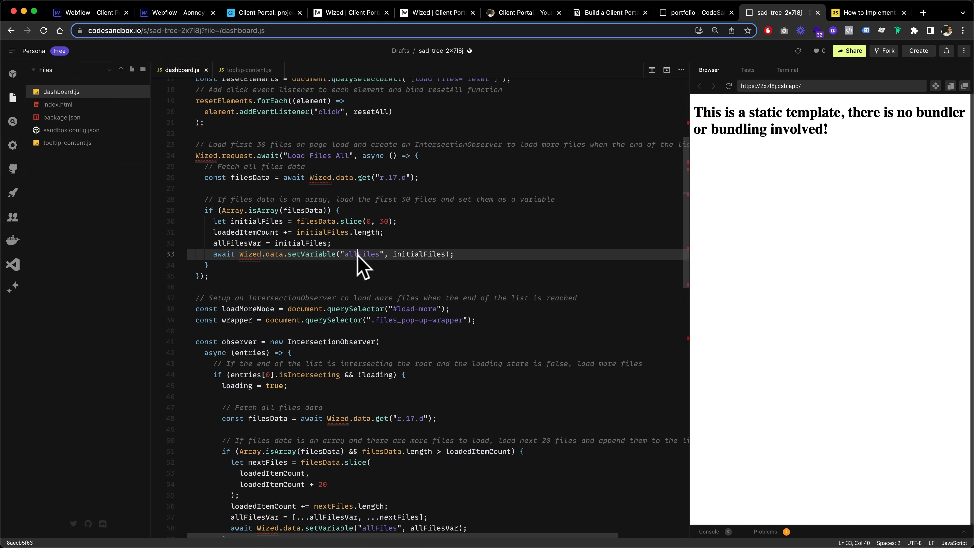
# Examine the IntersectionObserver setup and its #load-more and .files_pop-up-wrapper selectors.
pyautogui.scroll(-8, 361, 253)
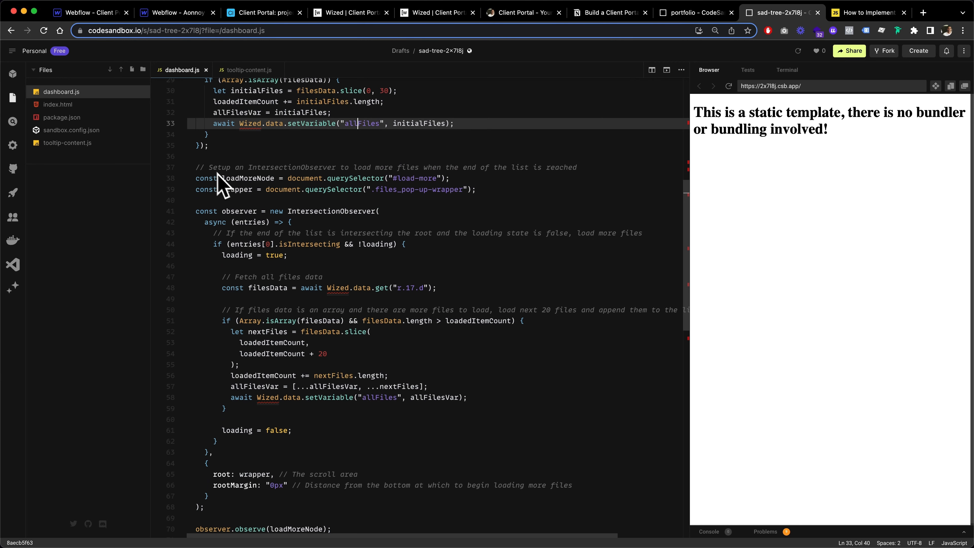
pyautogui.scroll(-2, 217, 173)
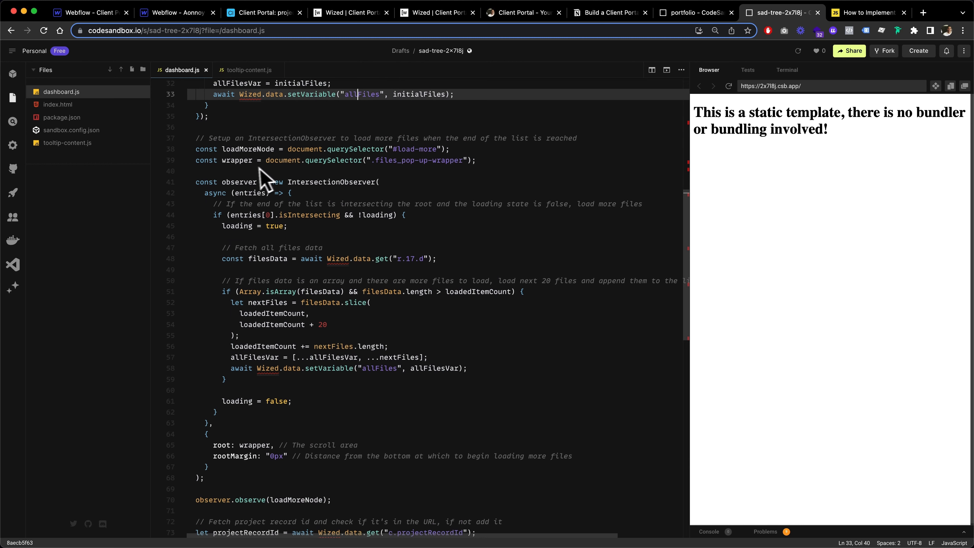
pyautogui.scroll(6, 422, 194)
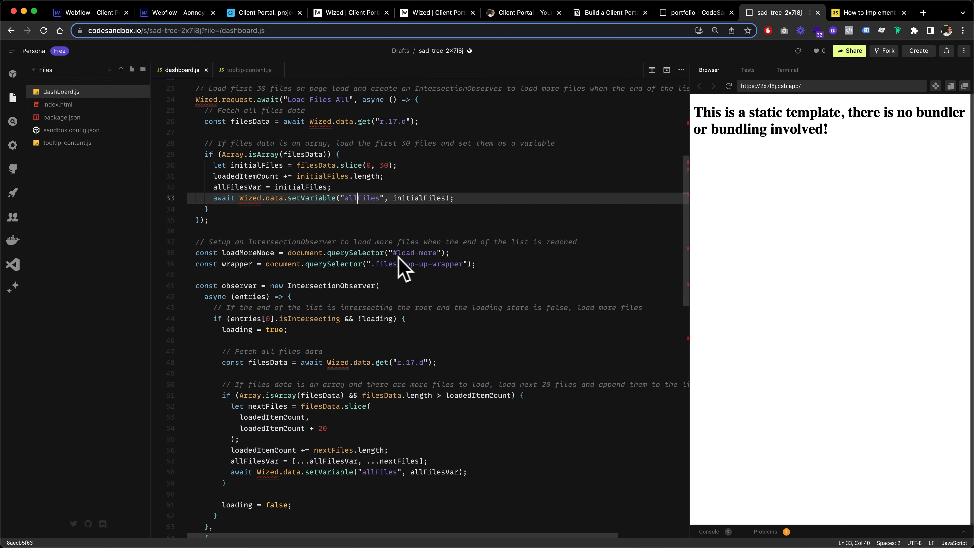
# Switch to Webflow, set files_pop-up-wrapper's display to flex, and inspect the ID in the settings of its empty-block element.
pyautogui.click(94, 15)
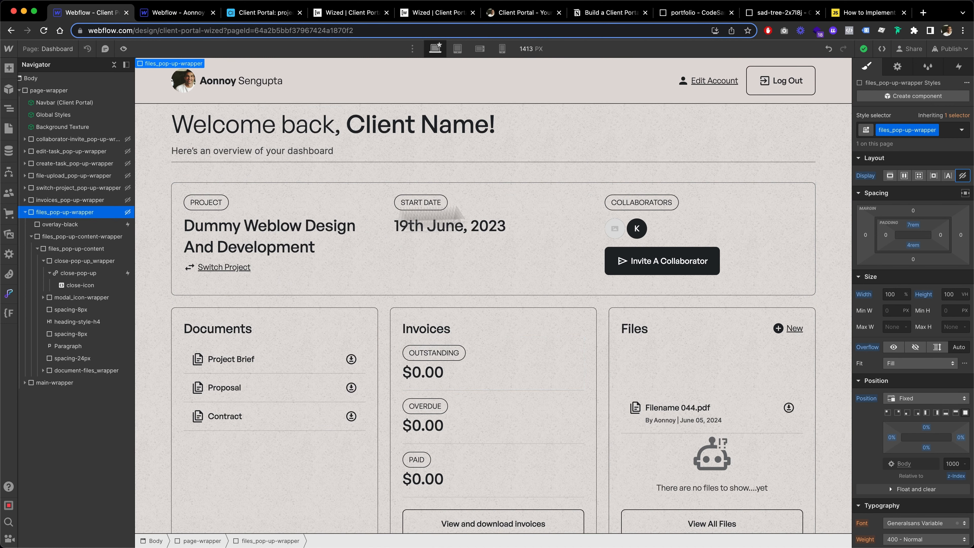
pyautogui.click(904, 176)
pyautogui.click(464, 307)
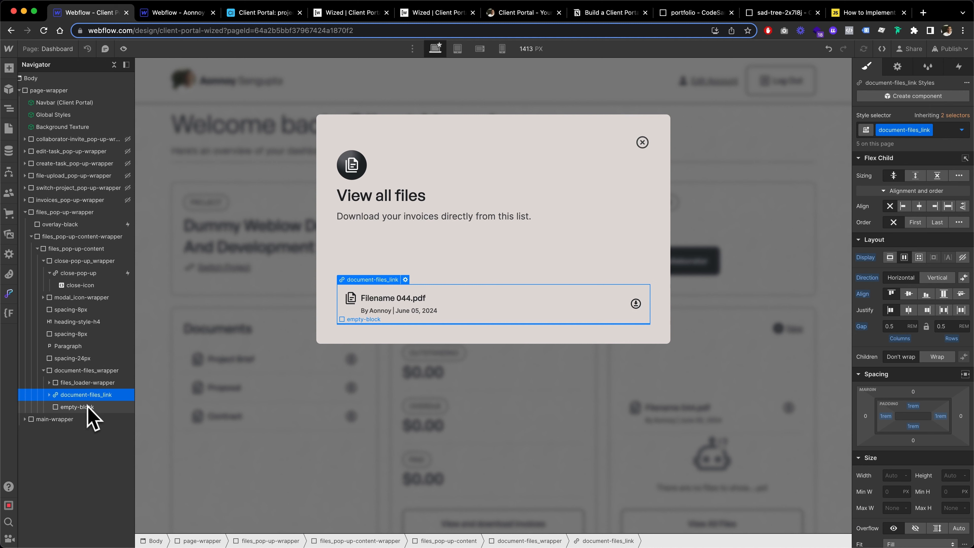
pyautogui.click(76, 407)
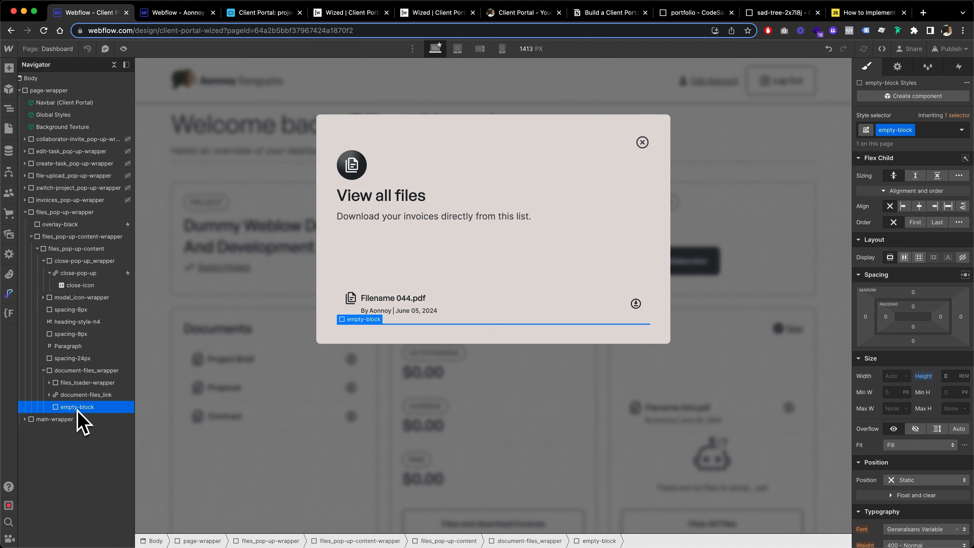
pyautogui.click(897, 67)
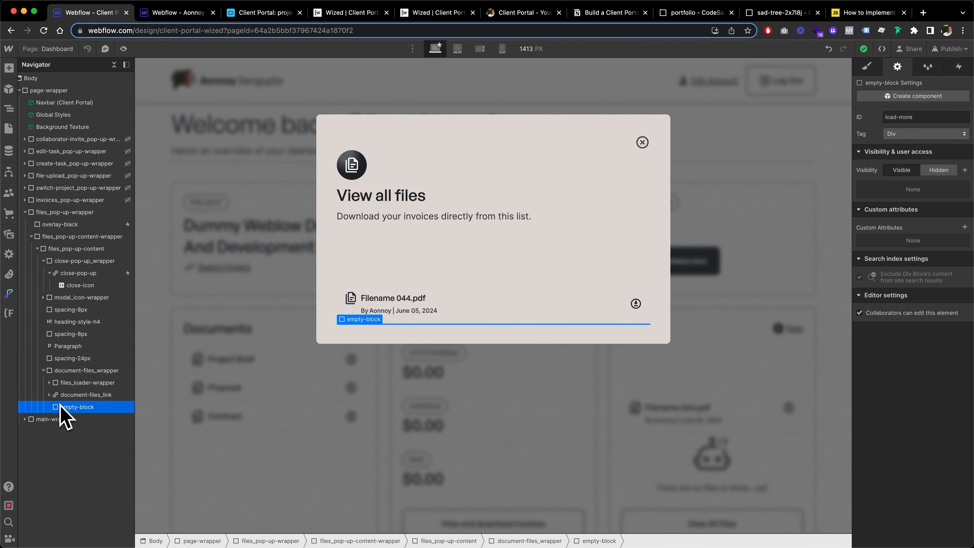
# Return to dashboard.js in CodeSandbox and examine the observer callback that loads the next 20 files.
pyautogui.click(777, 12)
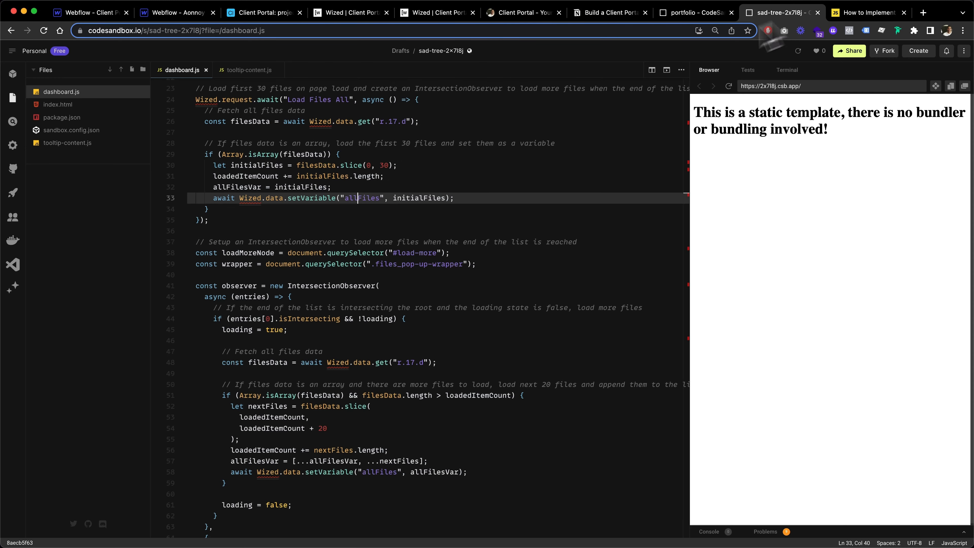
pyautogui.scroll(-1, 384, 265)
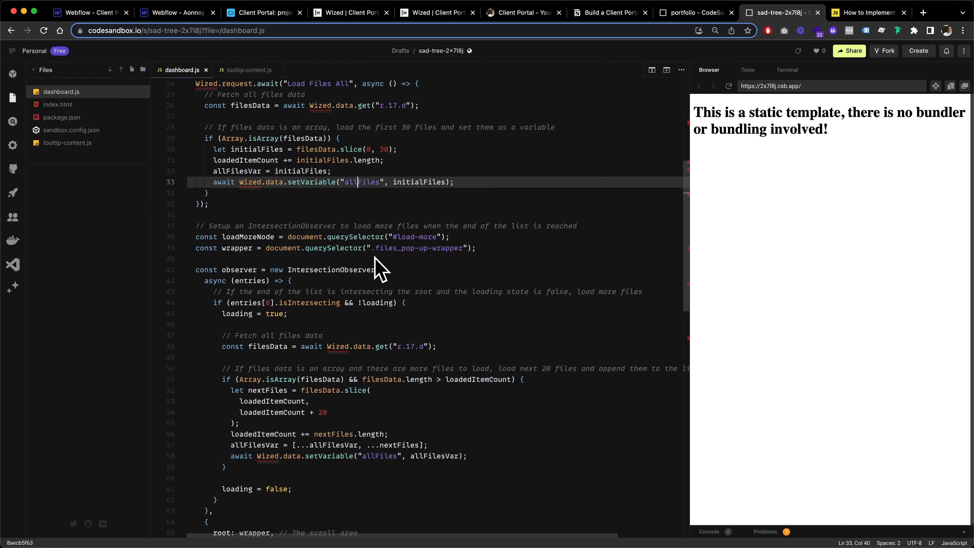
pyautogui.scroll(-5, 345, 286)
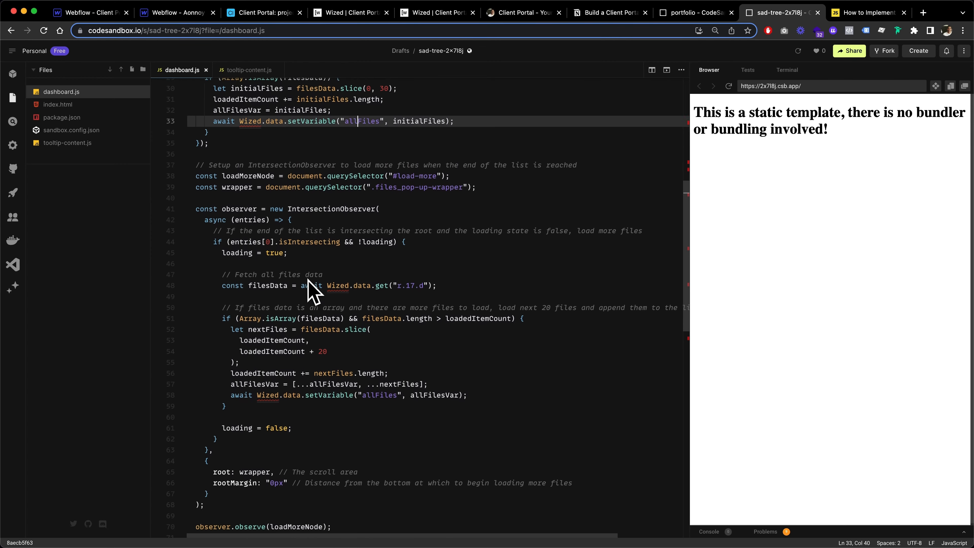